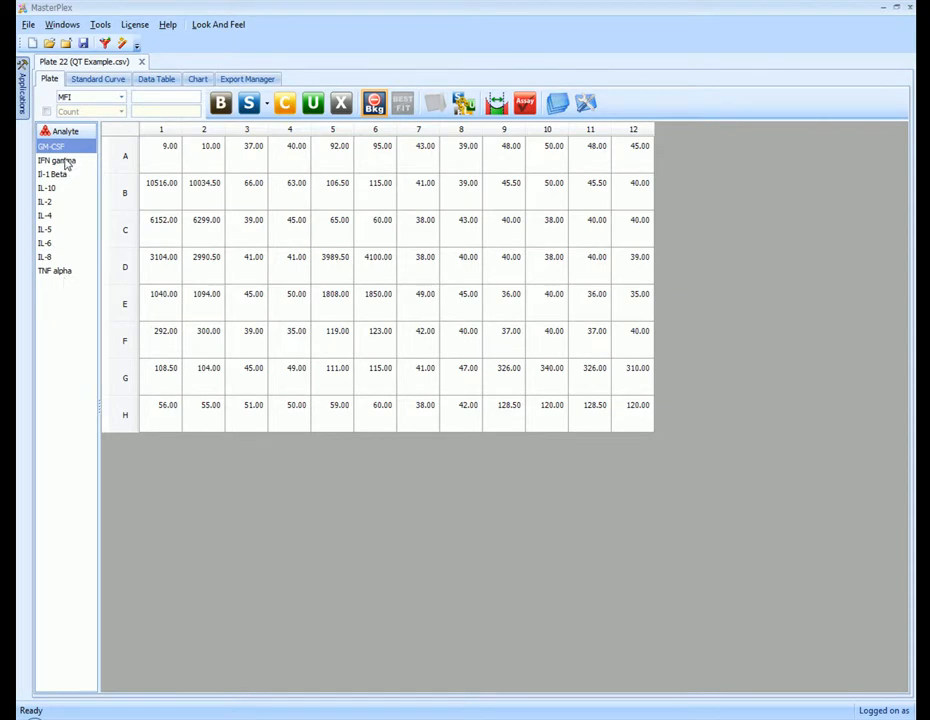
View the plate's MFI values for IFN gamma, Il-1 Beta and IL-10, and check the rename option for GM-CSF.
{"action": "left_click", "coordinate": [66, 162]}
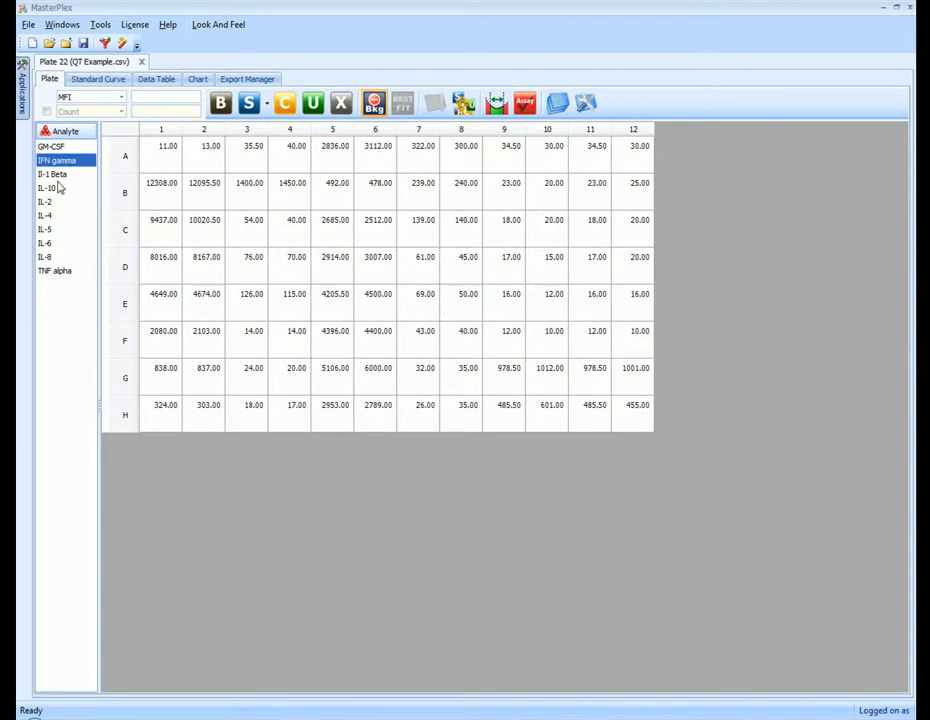
{"action": "left_click", "coordinate": [56, 175]}
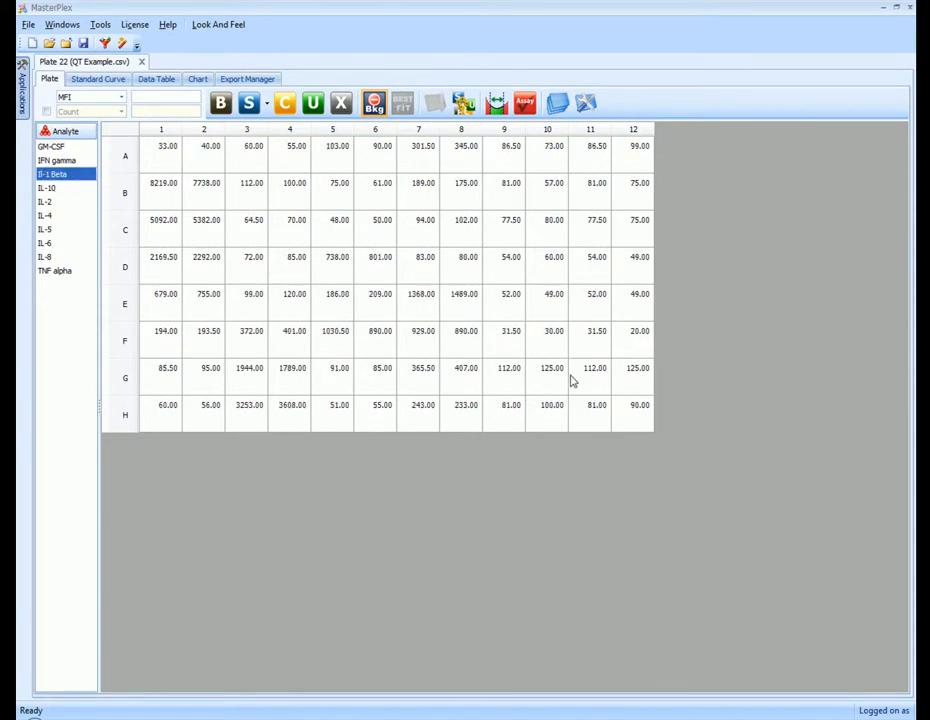
{"action": "left_click", "coordinate": [55, 189]}
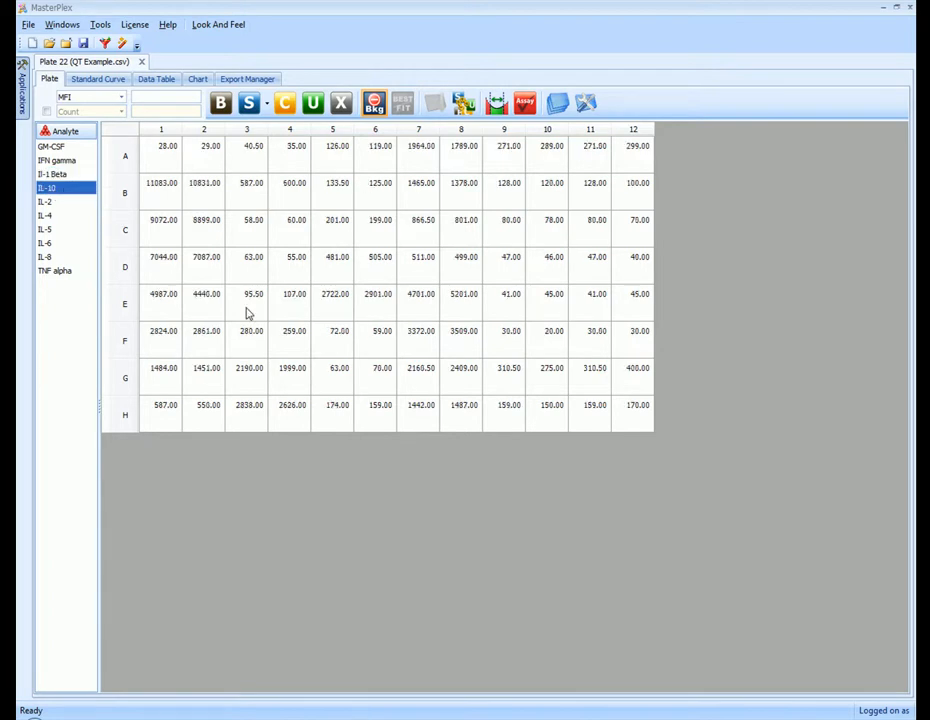
{"action": "right_click", "coordinate": [54, 149]}
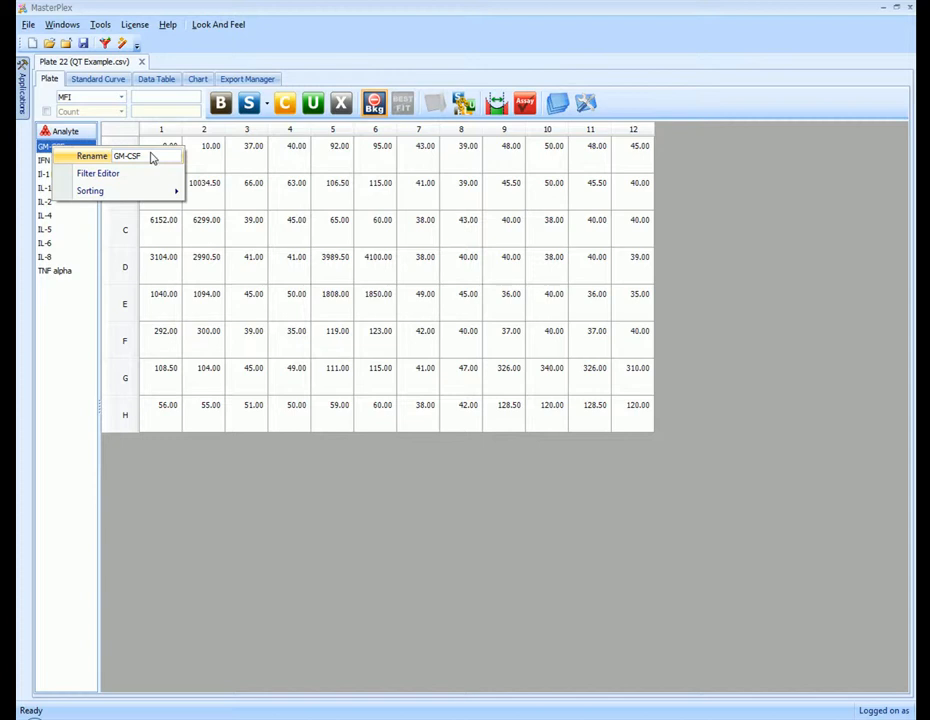
{"action": "left_click", "coordinate": [333, 203]}
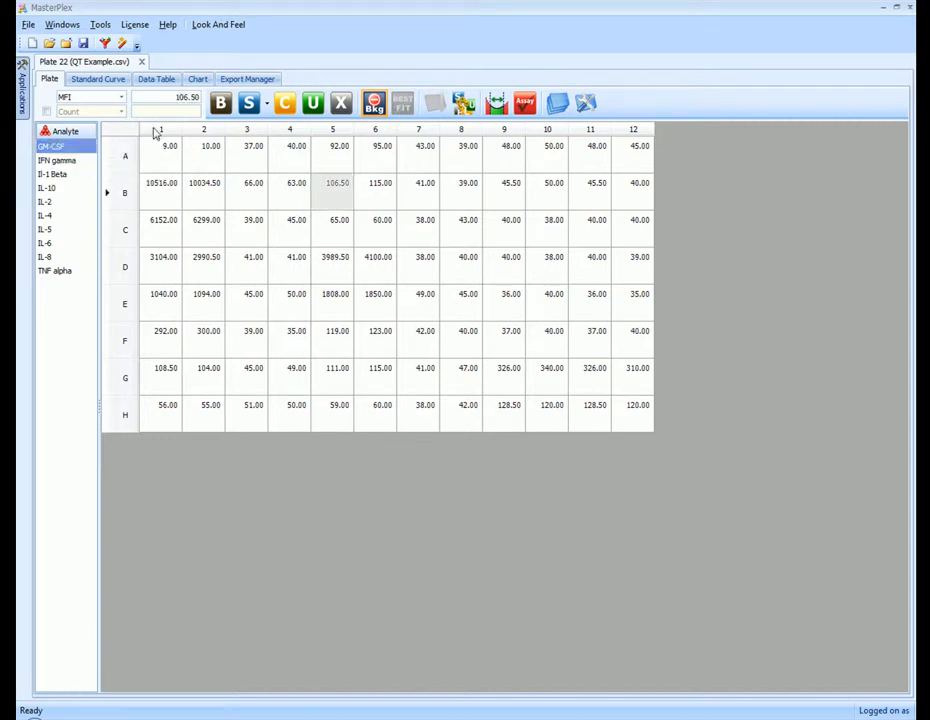
Display the sample names on the plate and mark wells A1 and A2 as background.
{"action": "left_click", "coordinate": [121, 98]}
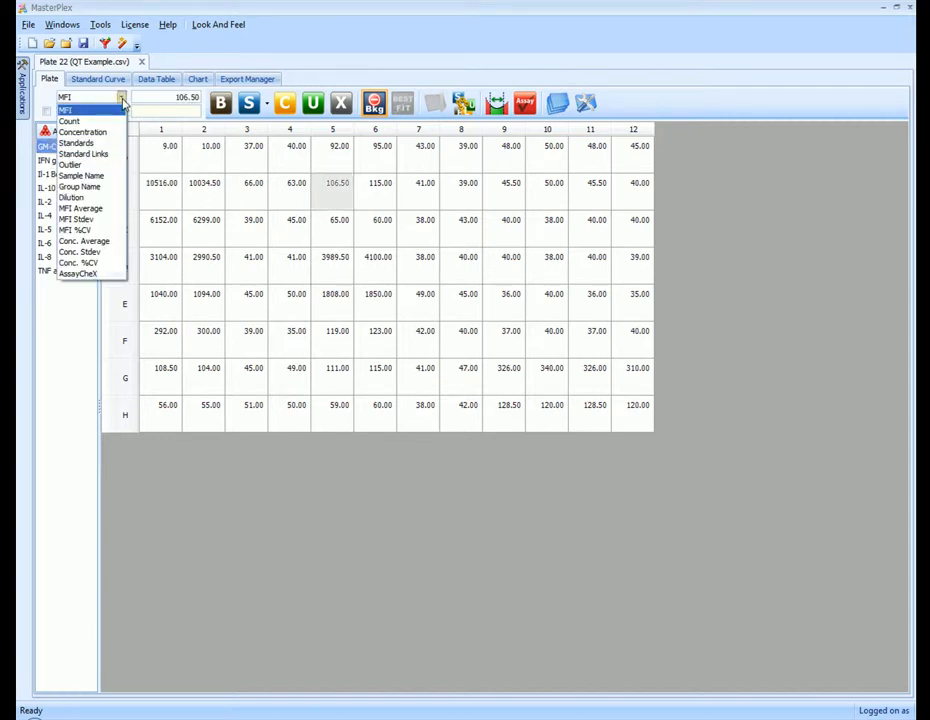
{"action": "left_click", "coordinate": [90, 176]}
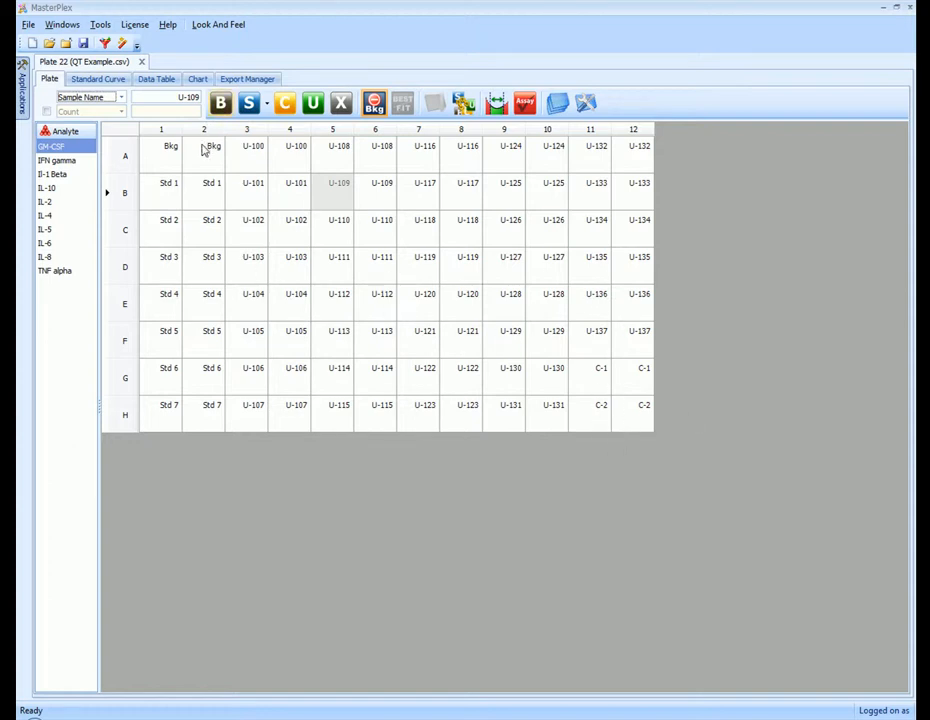
{"action": "left_click_drag", "start_coordinate": [164, 165], "coordinate": [193, 160]}
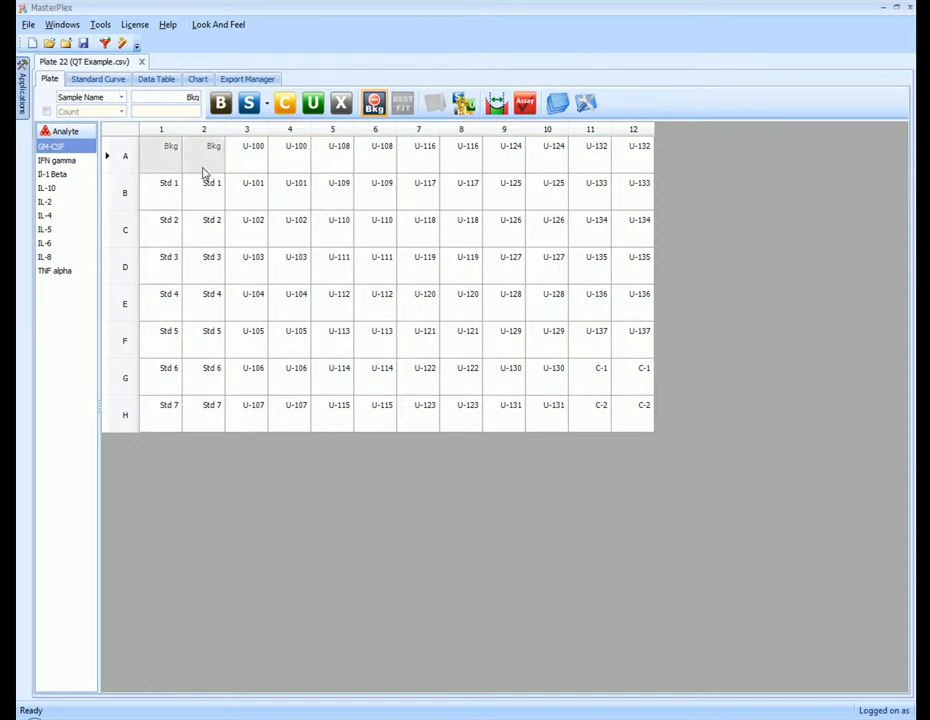
{"action": "left_click", "coordinate": [221, 104]}
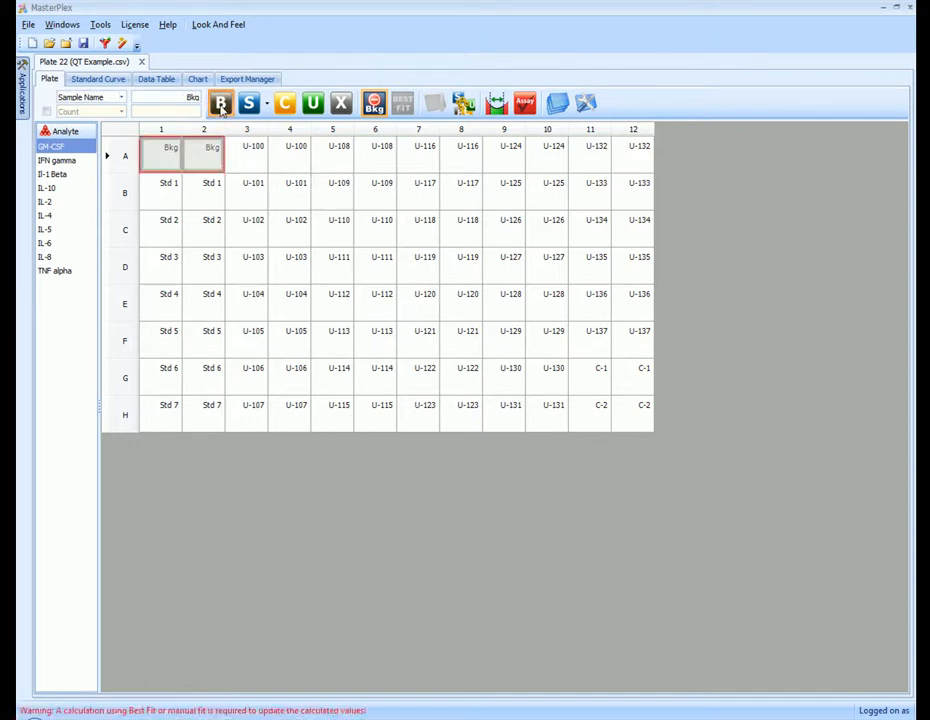
{"action": "left_click", "coordinate": [257, 203]}
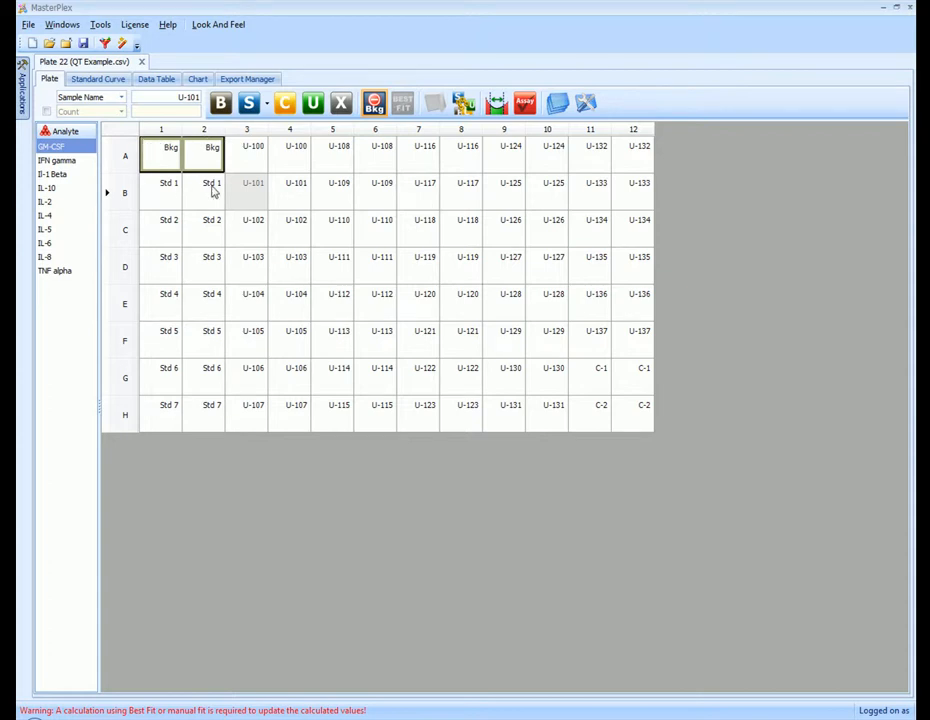
Mark the duplicate wells in columns 1 and 2, rows B to H, as standards for Std 1 to Std 7.
{"action": "left_click_drag", "start_coordinate": [164, 201], "coordinate": [208, 416]}
{"action": "left_click", "coordinate": [248, 106]}
{"action": "left_click", "coordinate": [248, 104]}
{"action": "left_click", "coordinate": [248, 104]}
{"action": "left_click", "coordinate": [248, 104]}
{"action": "left_click", "coordinate": [248, 104]}
{"action": "left_click", "coordinate": [248, 104]}
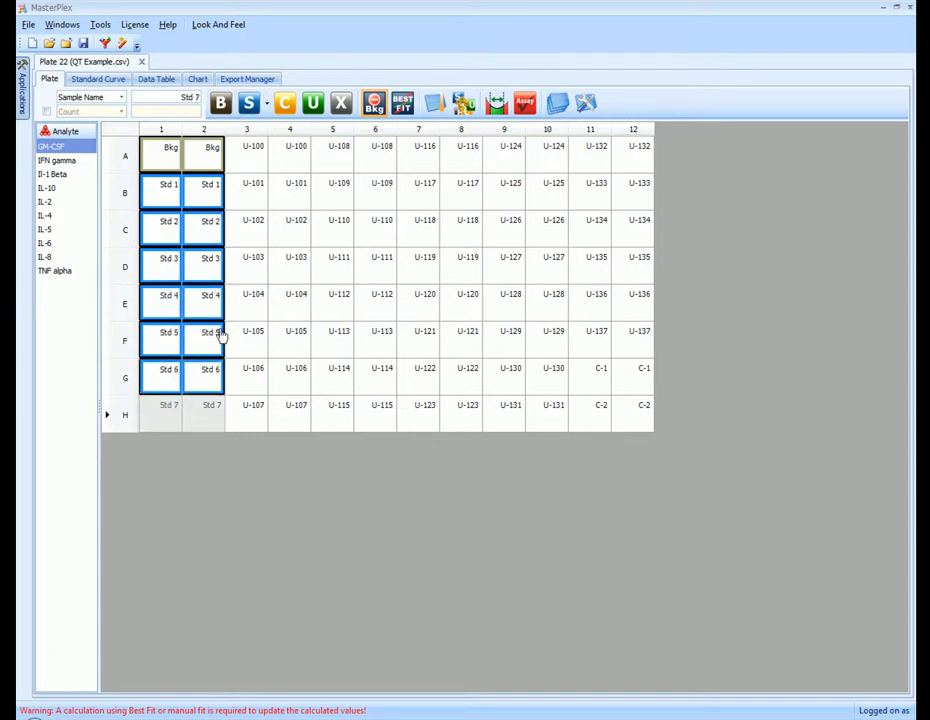
{"action": "left_click", "coordinate": [250, 105]}
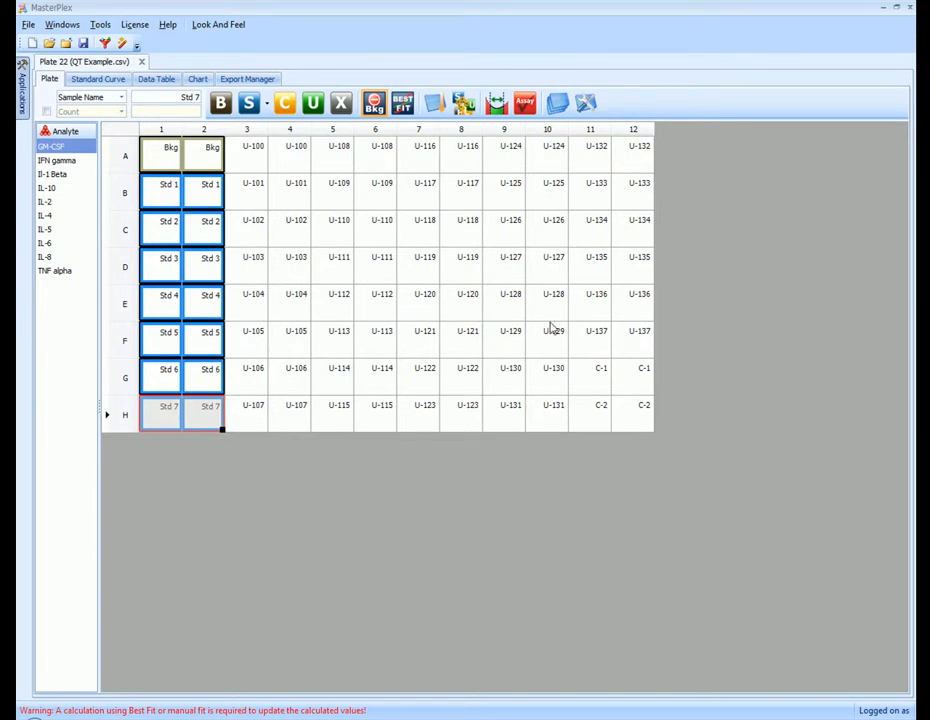
Select the non-adjacent wells D3, D9 and F7 together, and the adjacent pair A3 and A4.
{"action": "left_click", "coordinate": [250, 266]}
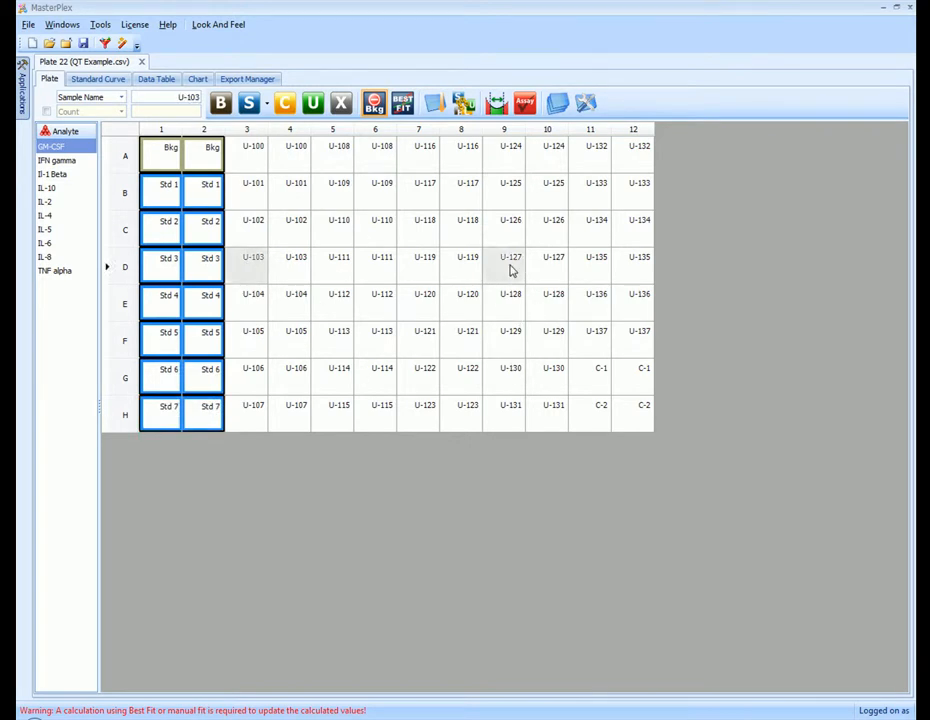
{"action": "left_click", "coordinate": [420, 345]}
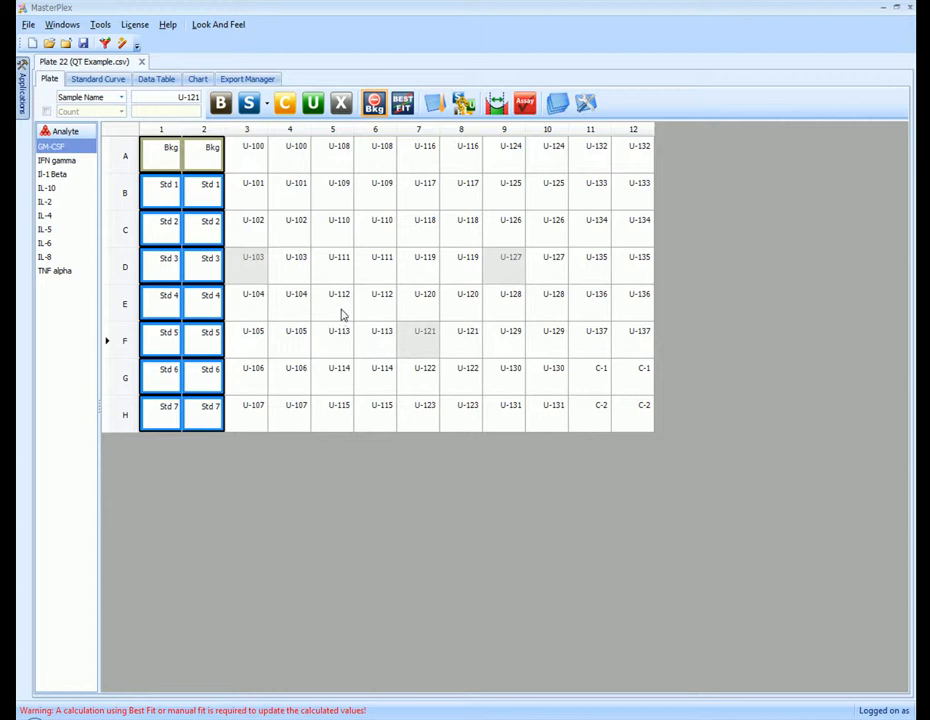
{"action": "left_click", "coordinate": [255, 162]}
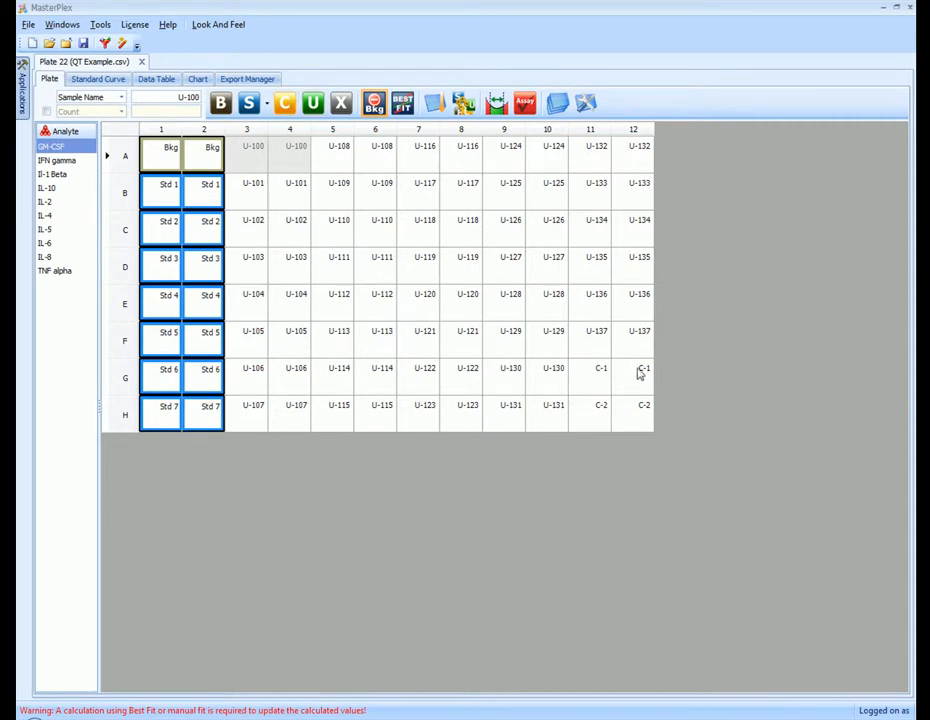
Mark the C-1 pair in G11 and G12 and the C-2 pair in H11 and H12 as controls.
{"action": "left_click_drag", "start_coordinate": [592, 381], "coordinate": [632, 378]}
{"action": "left_click", "coordinate": [285, 103]}
{"action": "left_click_drag", "start_coordinate": [588, 419], "coordinate": [623, 419]}
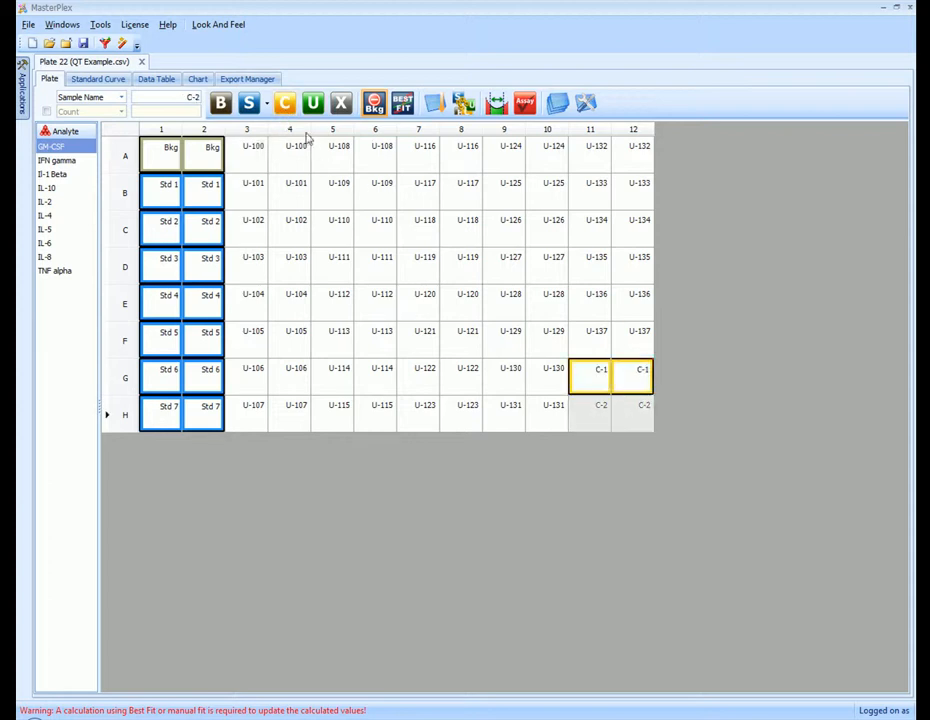
{"action": "left_click", "coordinate": [285, 103]}
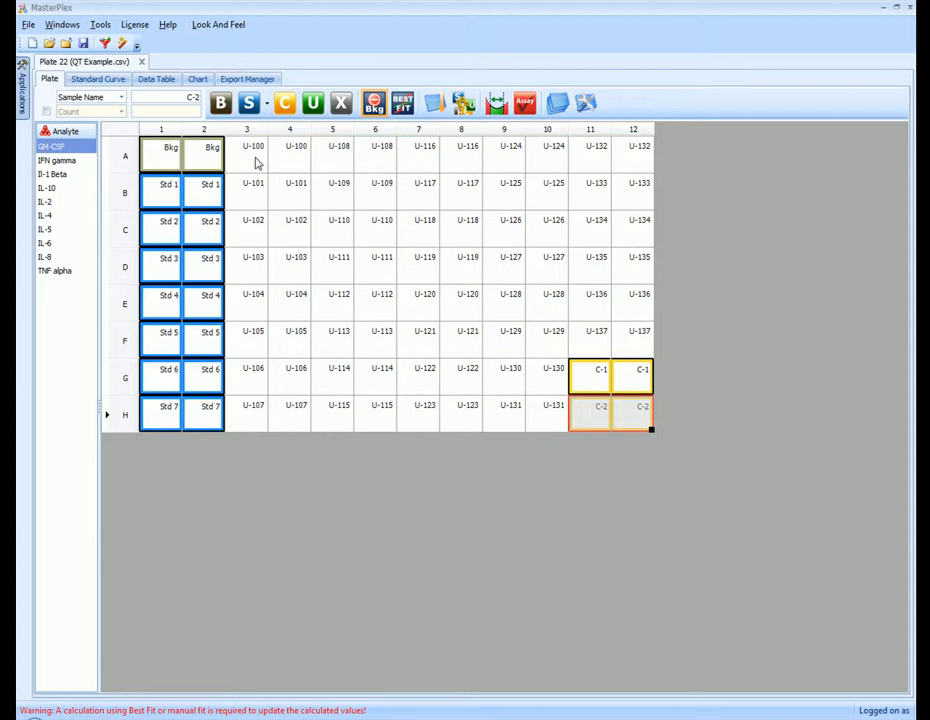
Mark wells A3 and A4 as an unknown pair and extend the marking to all remaining sample wells through F12.
{"action": "left_click_drag", "start_coordinate": [255, 160], "coordinate": [272, 168]}
{"action": "left_click", "coordinate": [312, 103]}
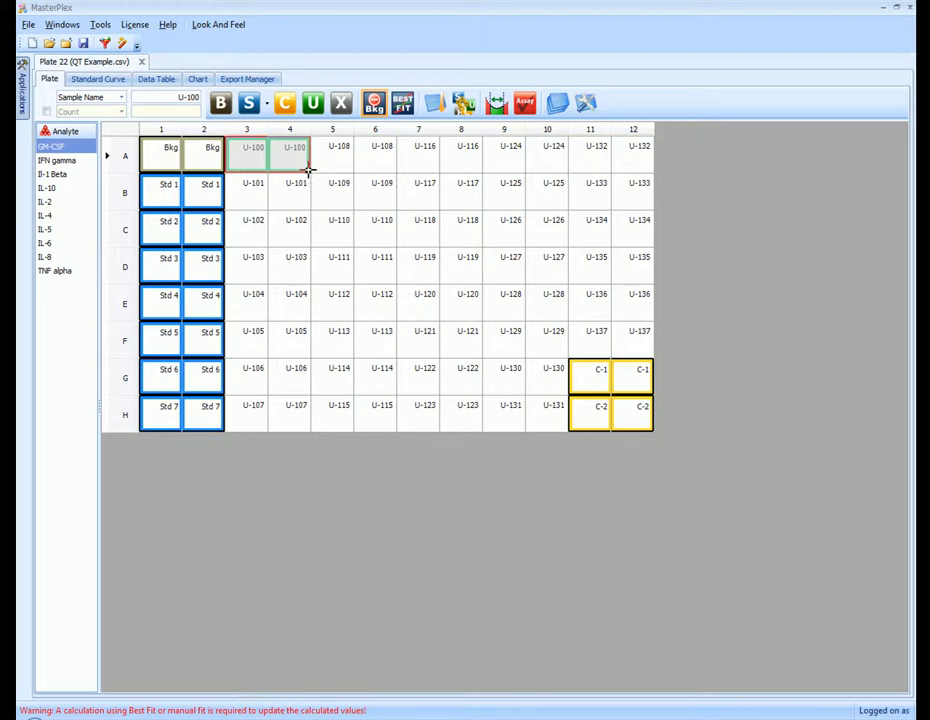
{"action": "left_click_drag", "start_coordinate": [308, 170], "coordinate": [634, 328]}
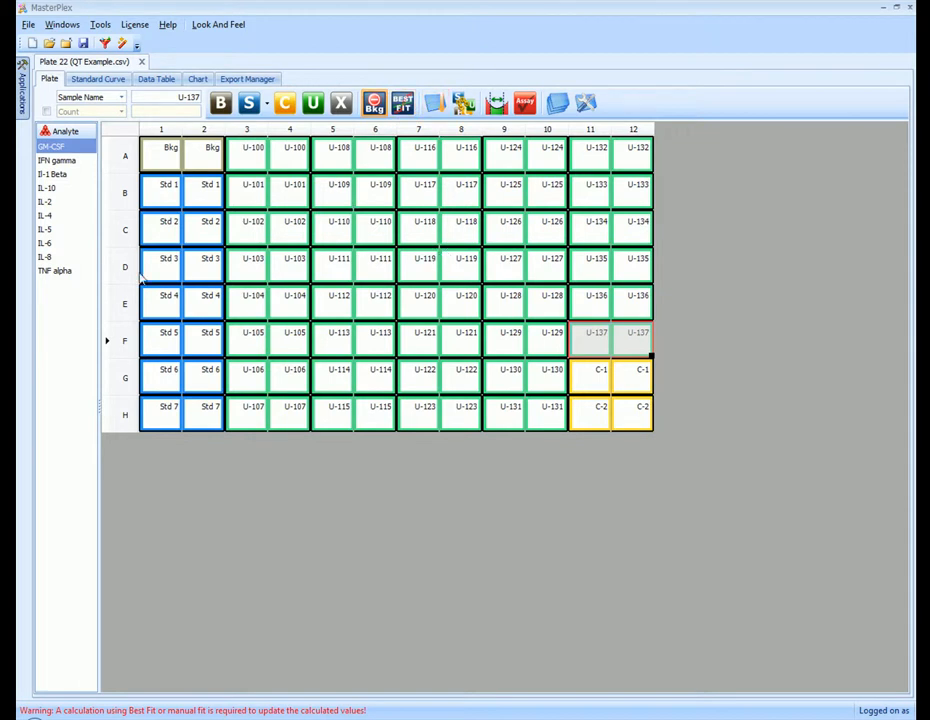
Compare the plate's group names, MFI values, bead counts and sample names, ending on the group names.
{"action": "left_click", "coordinate": [121, 100]}
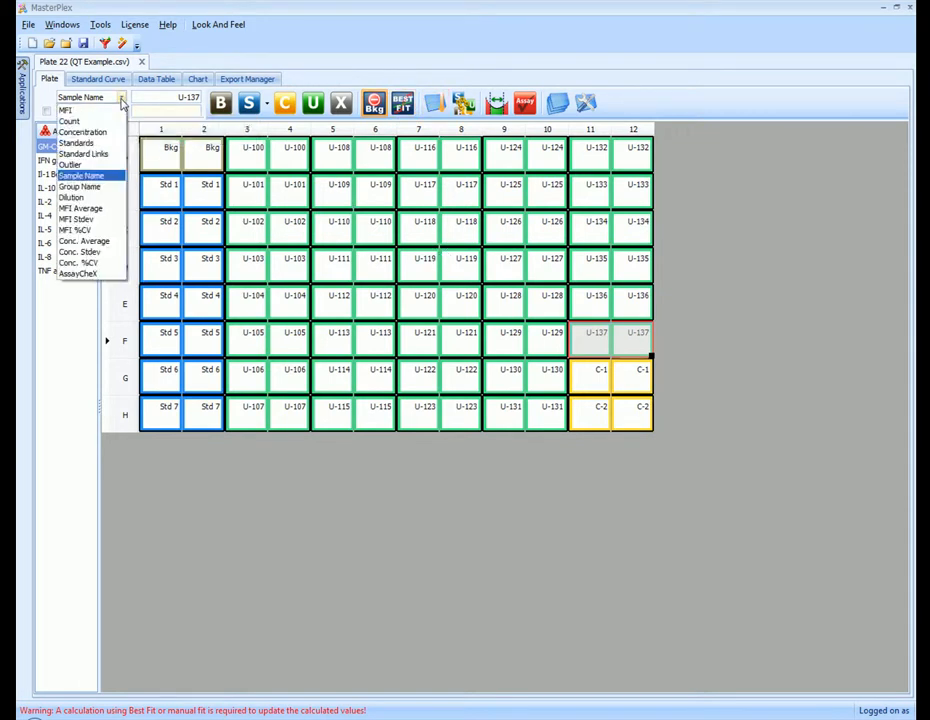
{"action": "left_click", "coordinate": [111, 187]}
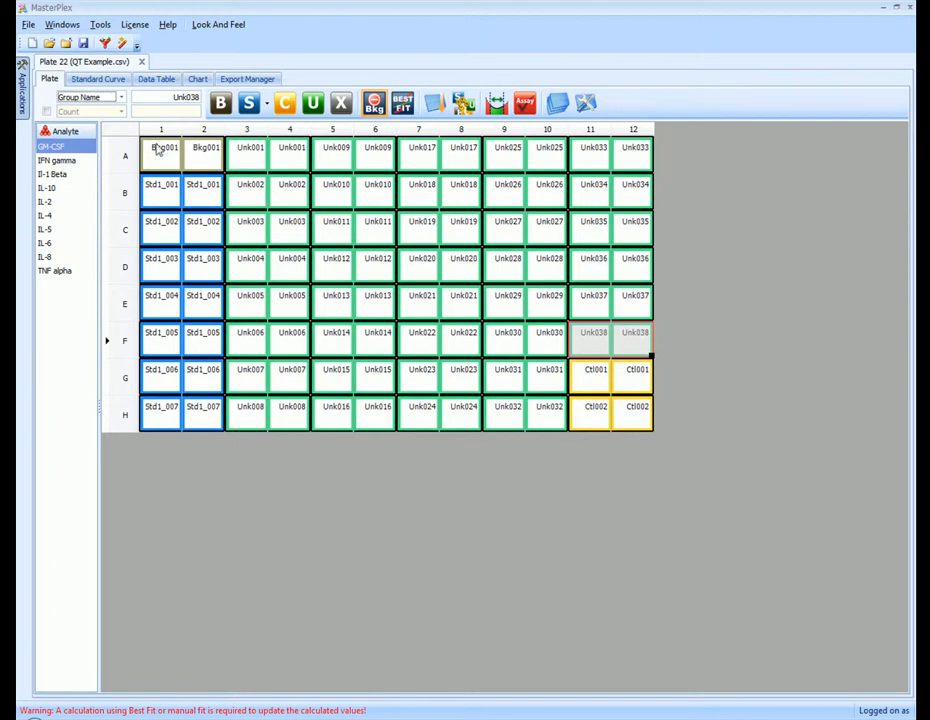
{"action": "left_click", "coordinate": [121, 97]}
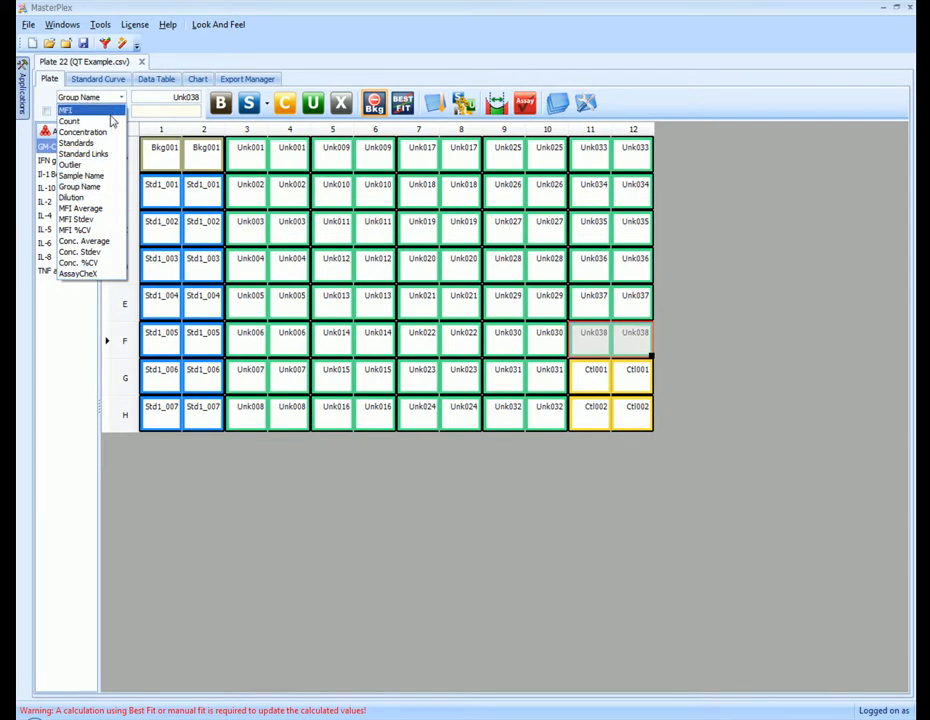
{"action": "left_click", "coordinate": [111, 112]}
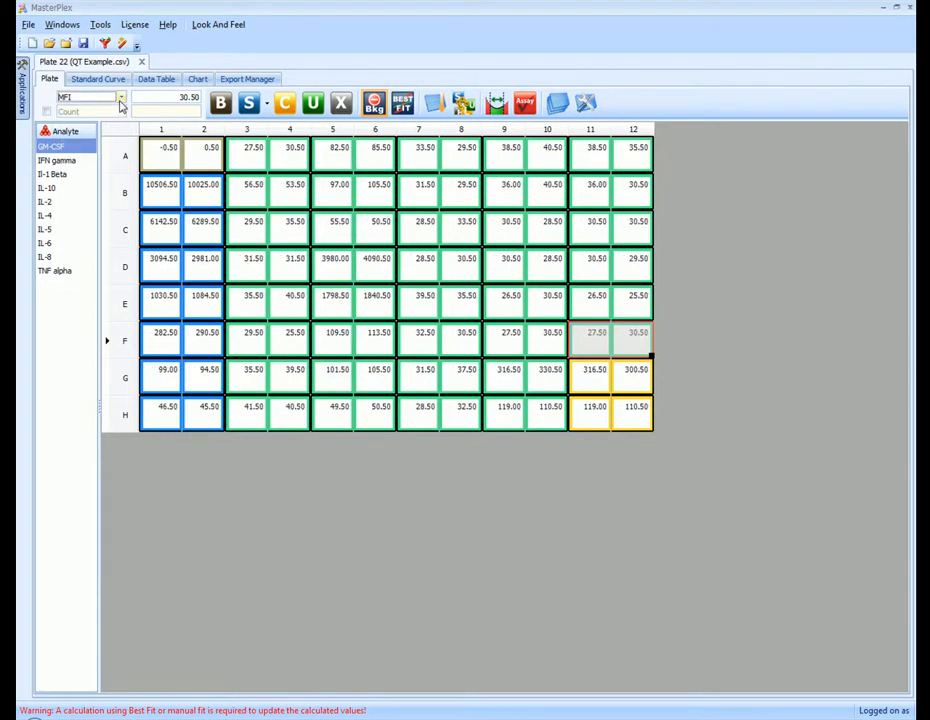
{"action": "left_click", "coordinate": [119, 98]}
{"action": "left_click", "coordinate": [113, 121]}
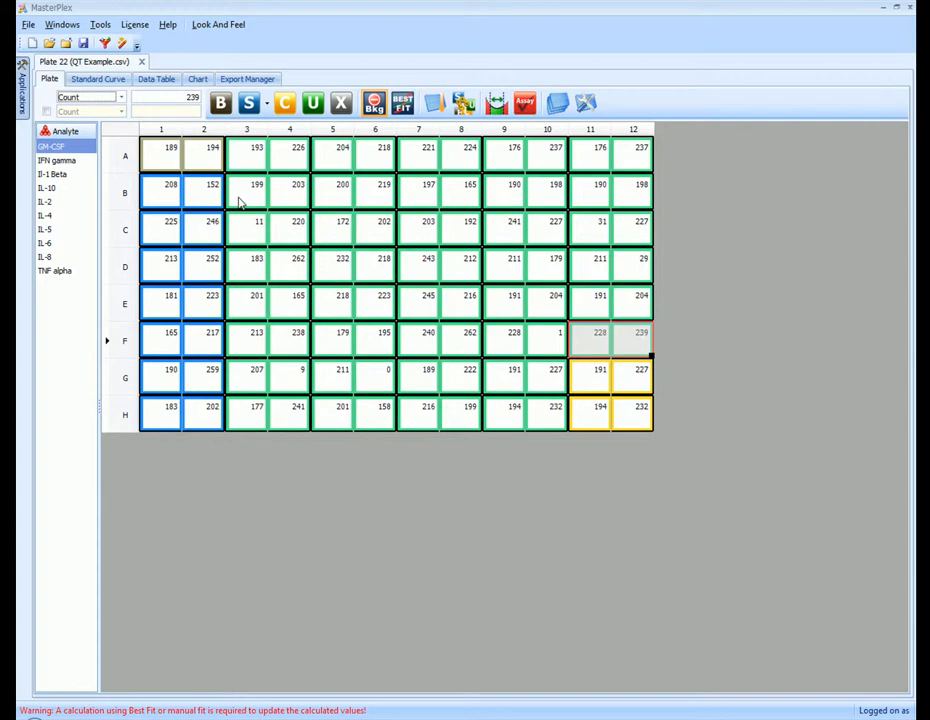
{"action": "left_click", "coordinate": [121, 98]}
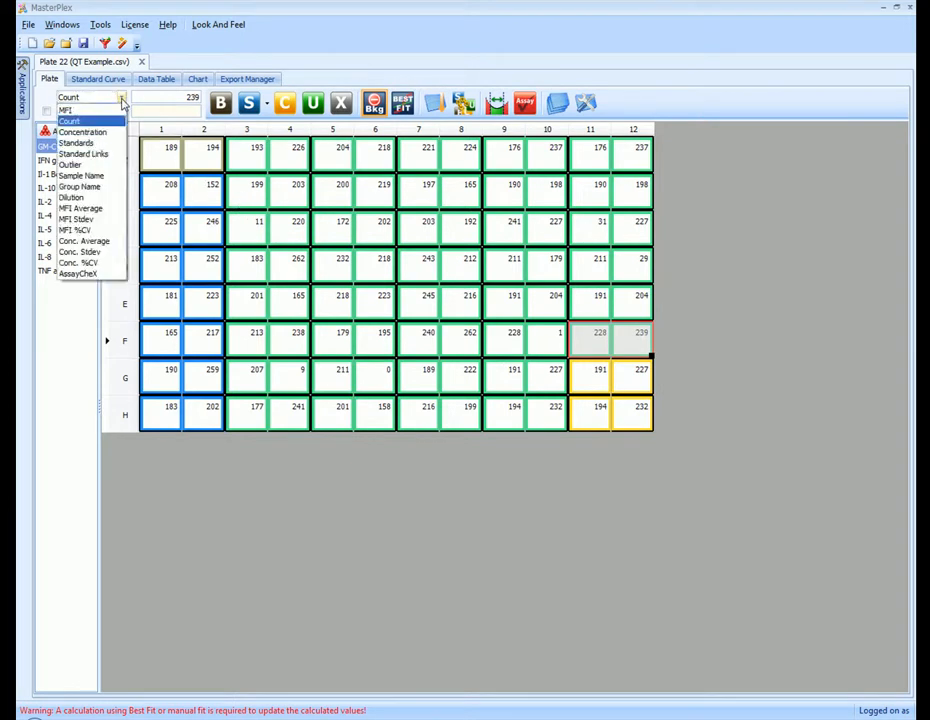
{"action": "left_click", "coordinate": [106, 175]}
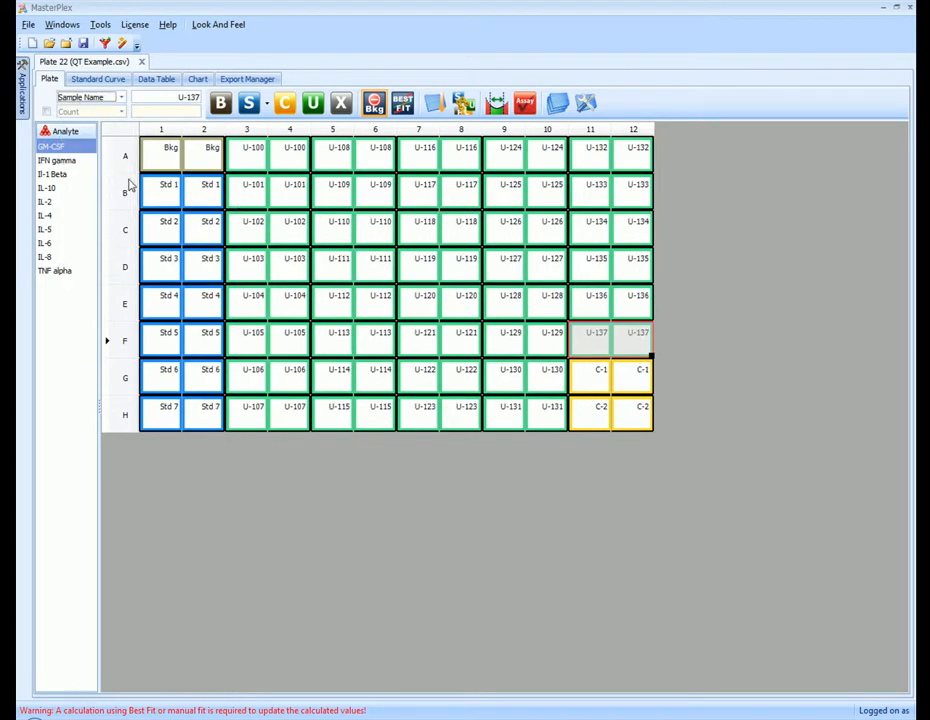
{"action": "left_click", "coordinate": [121, 98]}
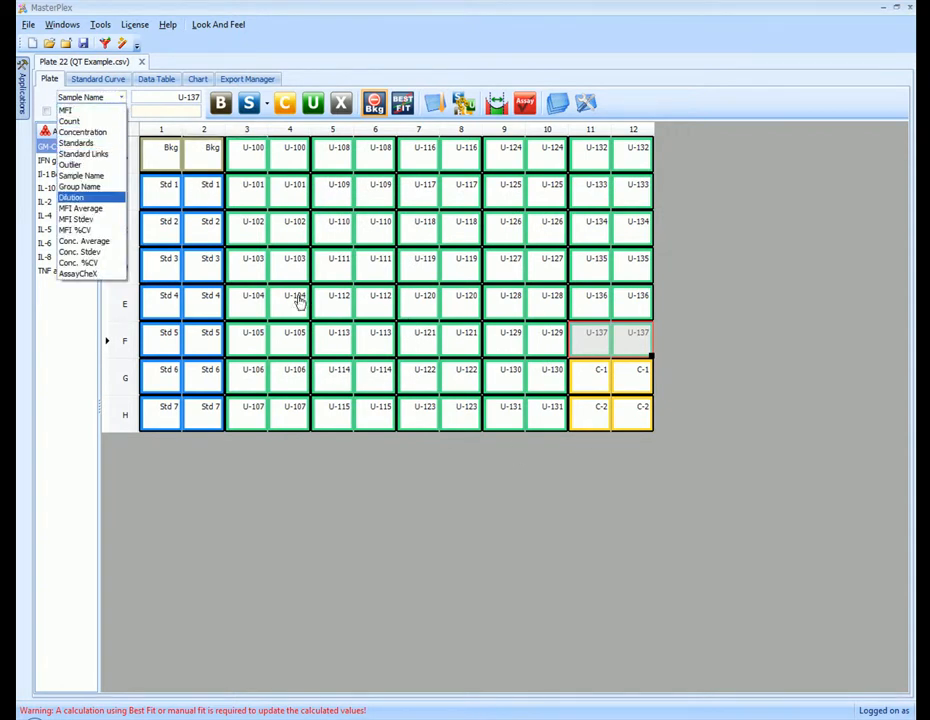
{"action": "left_click", "coordinate": [100, 187]}
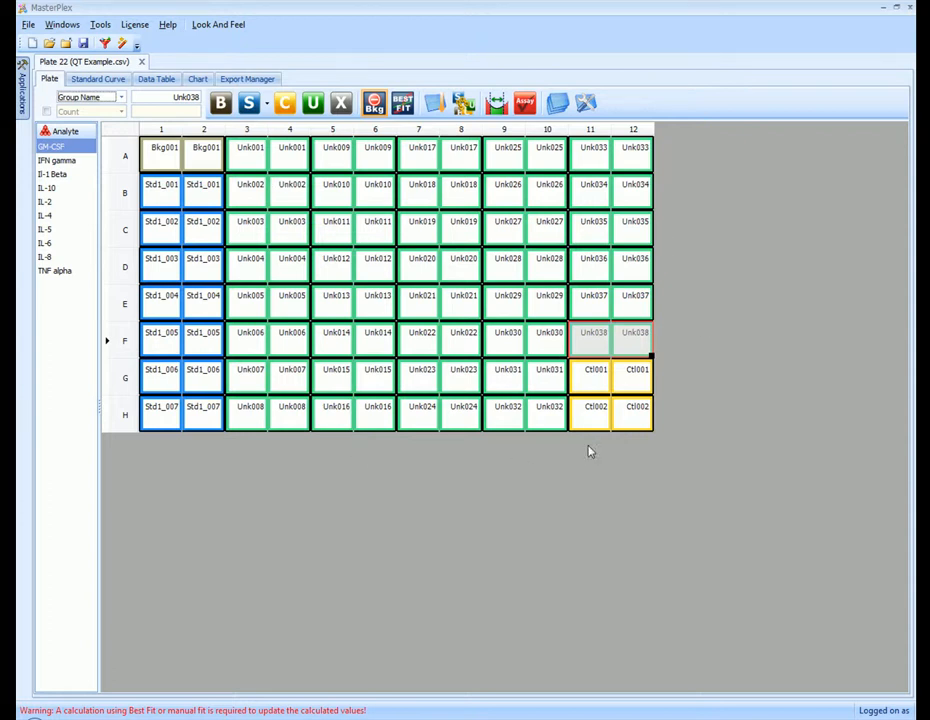
Check the copy and paste options for sample names and group names on background well A1.
{"action": "left_click", "coordinate": [166, 163]}
{"action": "right_click", "coordinate": [166, 163]}
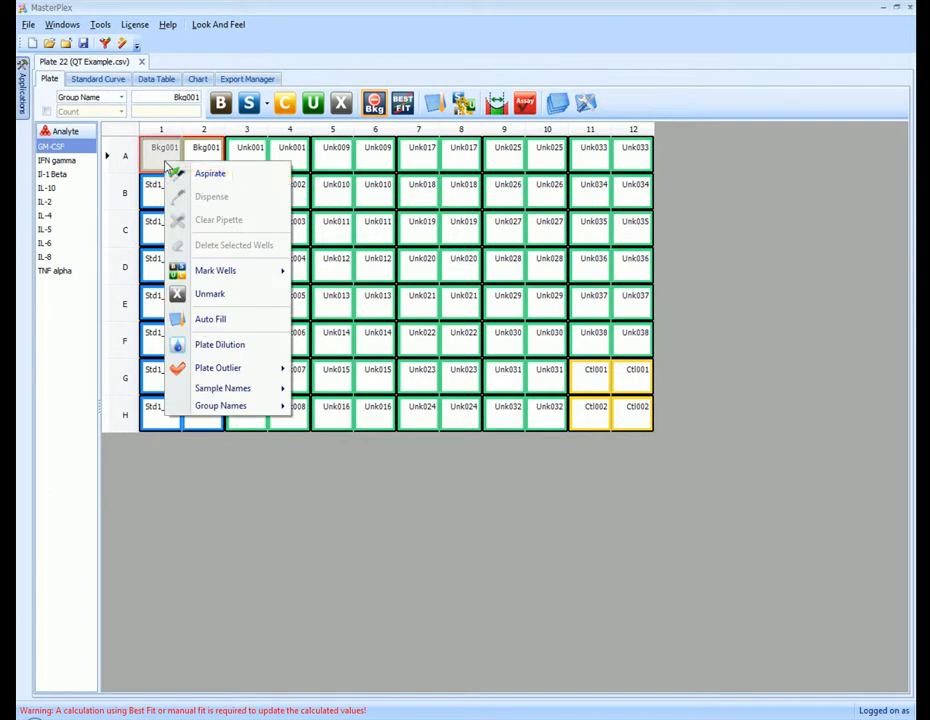
{"action": "mouse_move", "coordinate": [253, 388]}
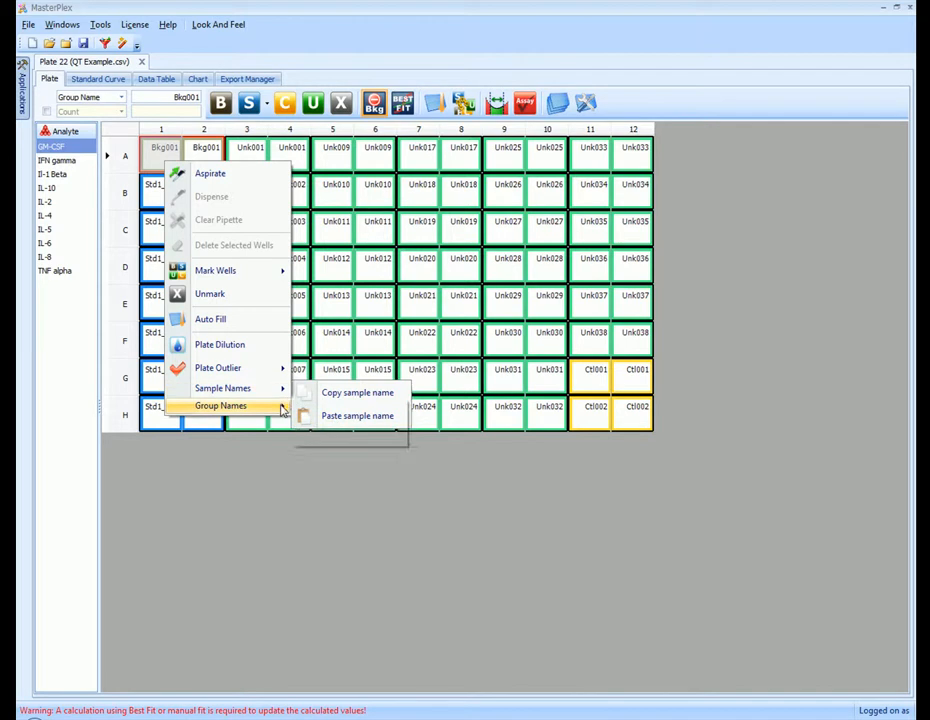
{"action": "mouse_move", "coordinate": [275, 405]}
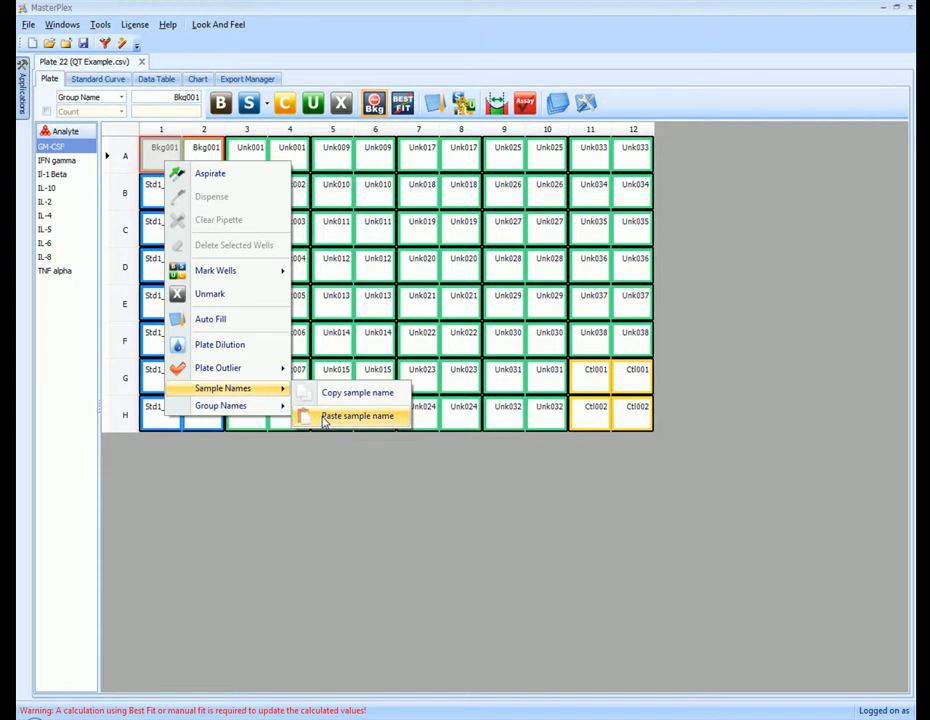
{"action": "left_click", "coordinate": [369, 212]}
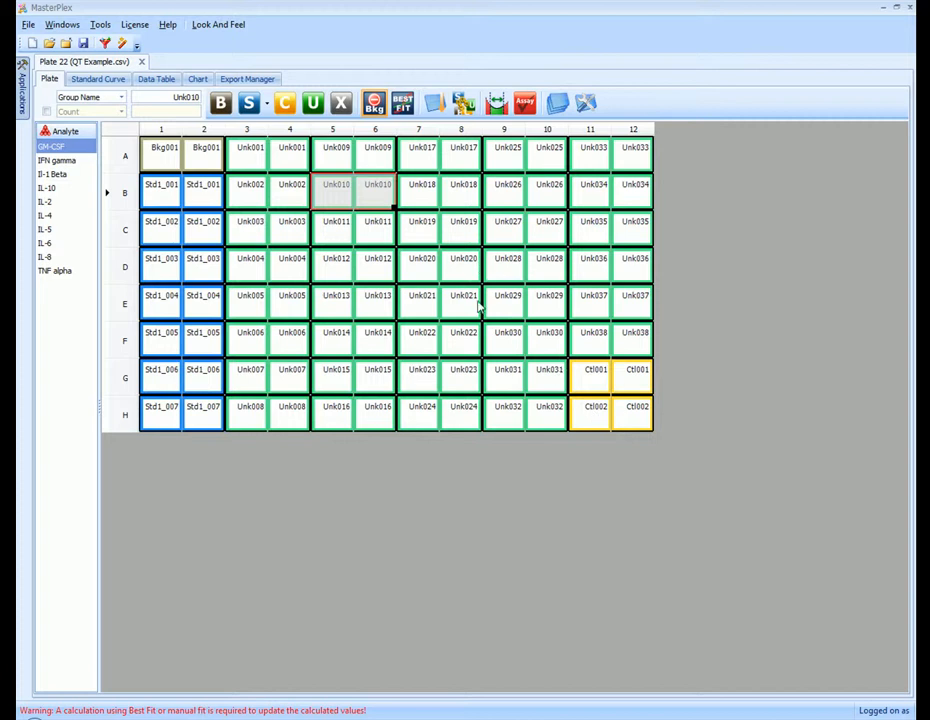
Check the group names and sample names of the unknown replicates starting at well A3, then display the plate's MFI averages.
{"action": "left_click", "coordinate": [251, 151]}
{"action": "double_click", "coordinate": [251, 151]}
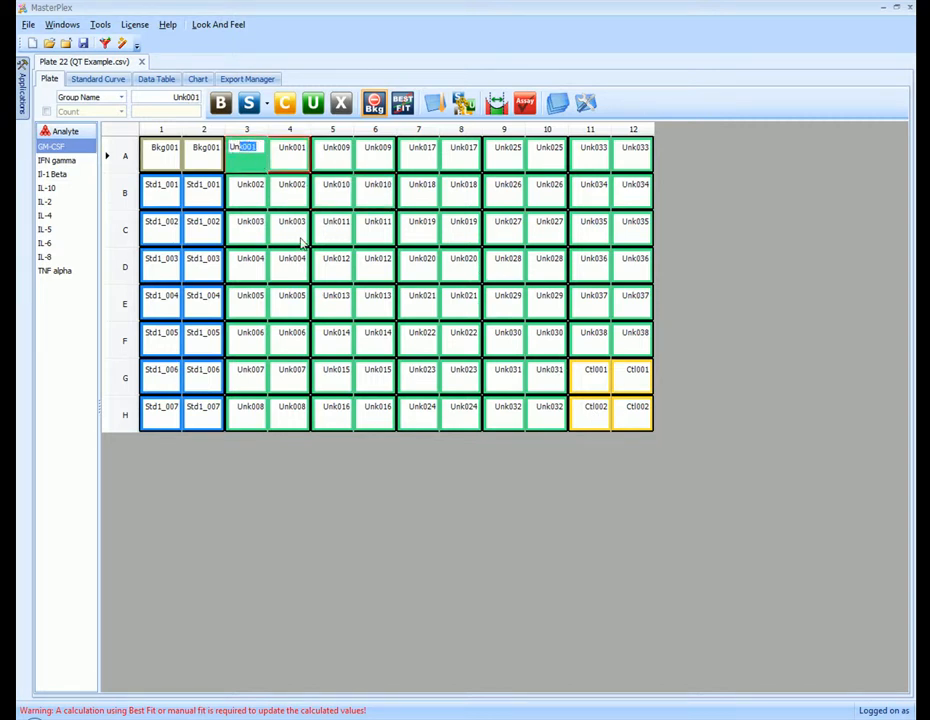
{"action": "left_click", "coordinate": [121, 97]}
{"action": "left_click", "coordinate": [88, 175]}
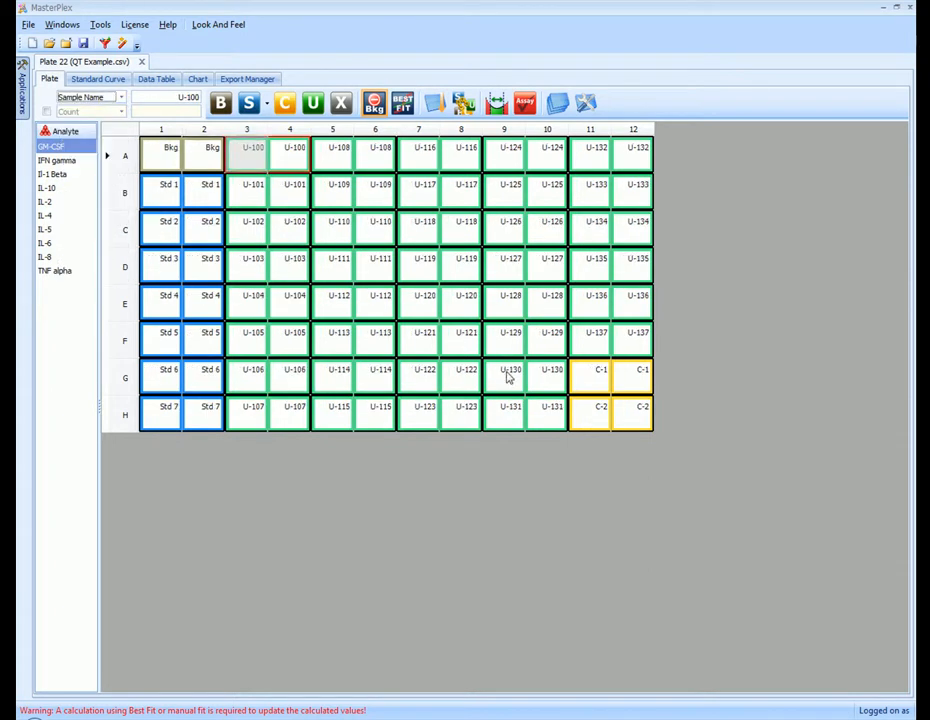
{"action": "left_click", "coordinate": [247, 148]}
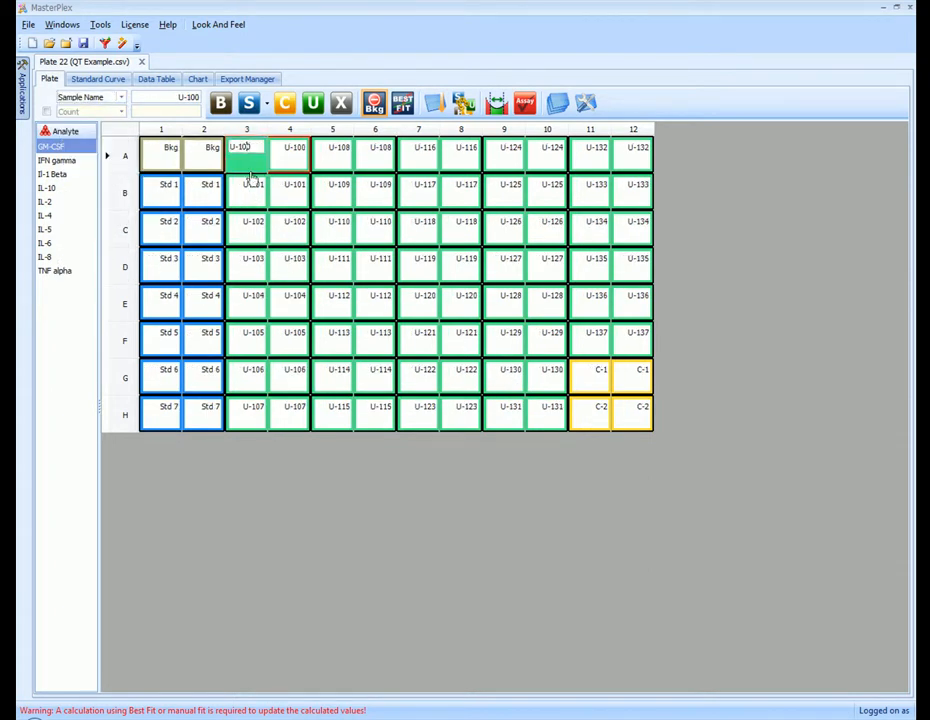
{"action": "left_click", "coordinate": [253, 188]}
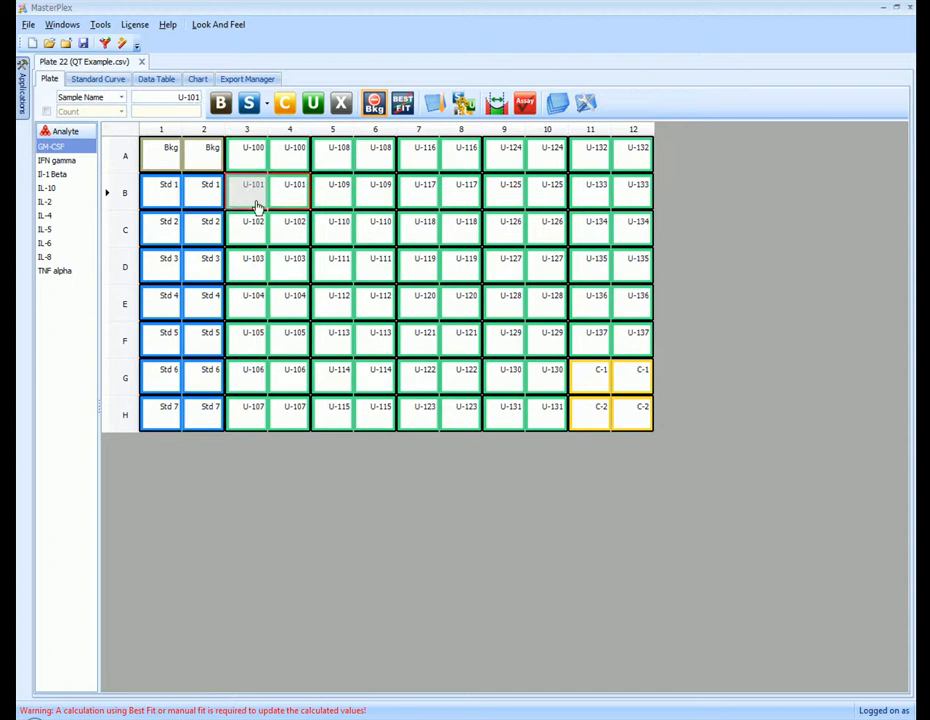
{"action": "left_click", "coordinate": [121, 97]}
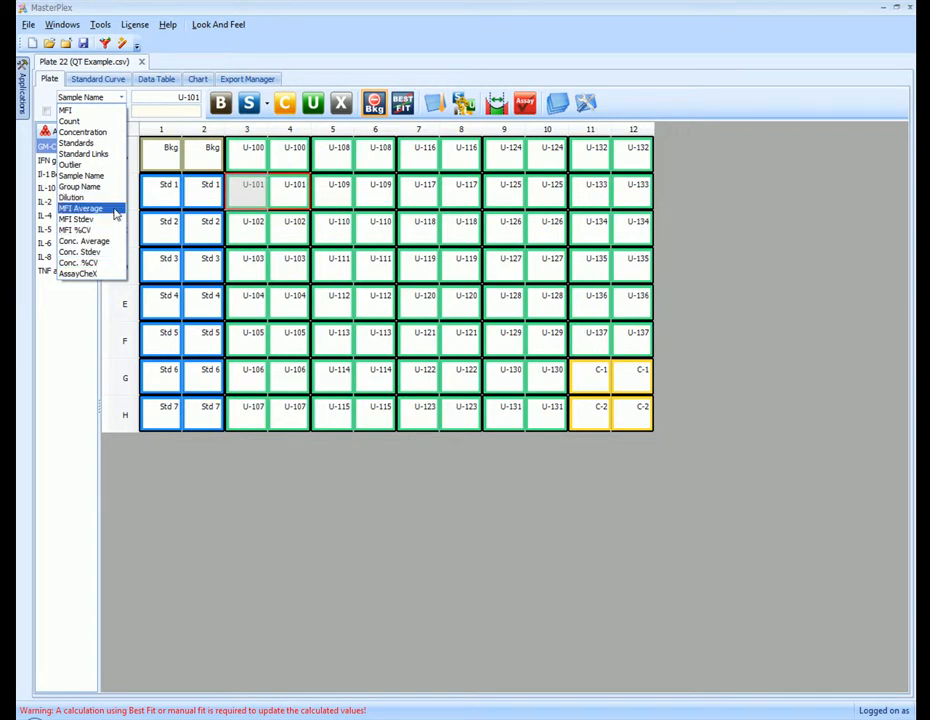
{"action": "left_click", "coordinate": [117, 210]}
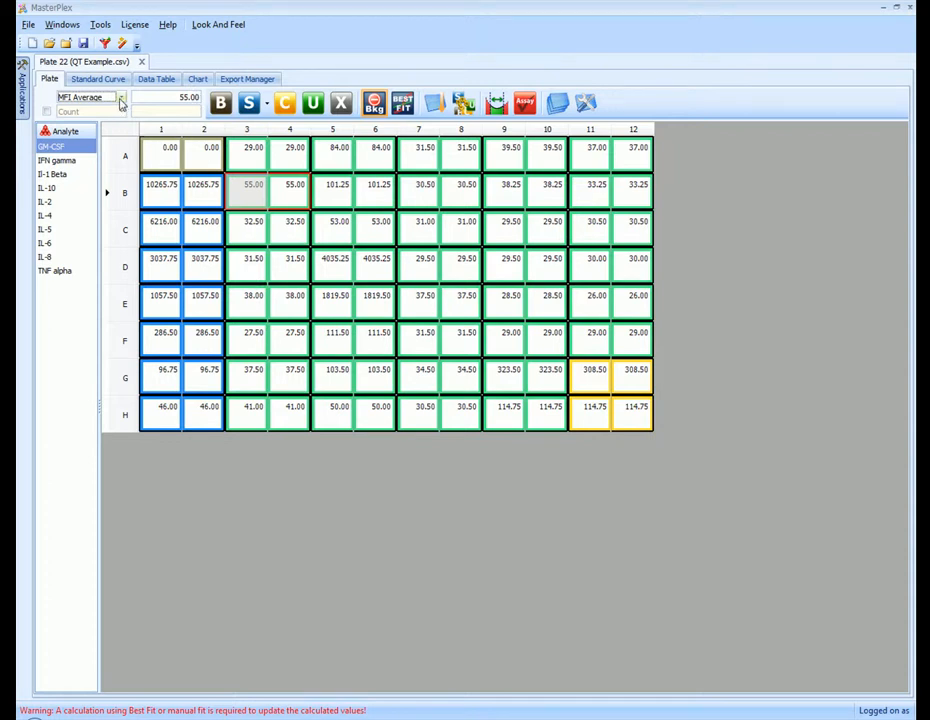
Display the standard concentrations on the plate and open Auto Fill for standard wells B1 through H2.
{"action": "left_click", "coordinate": [121, 97]}
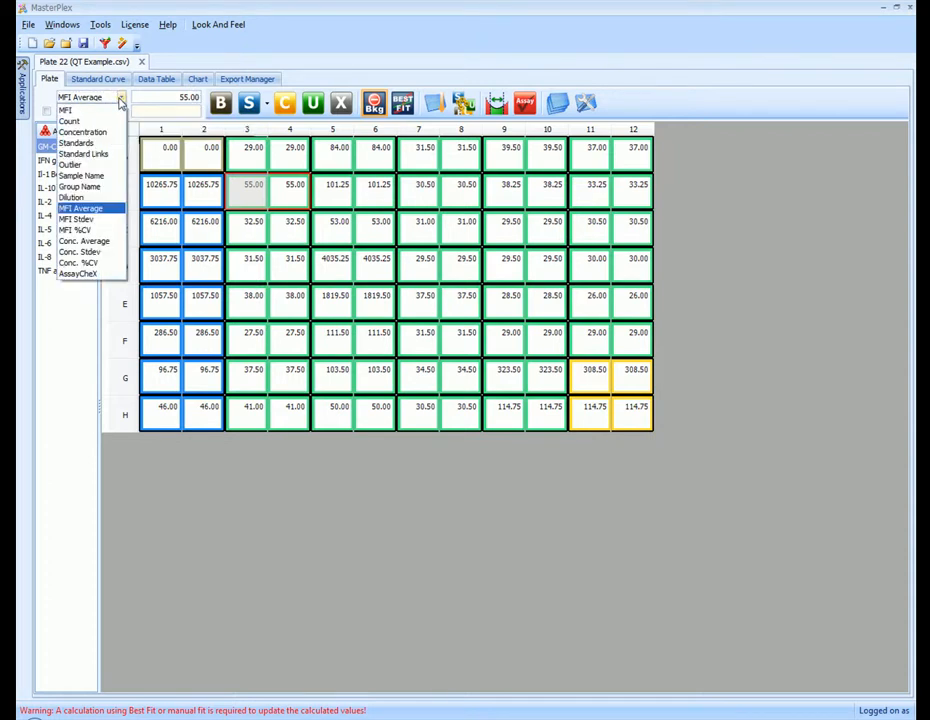
{"action": "left_click", "coordinate": [108, 143]}
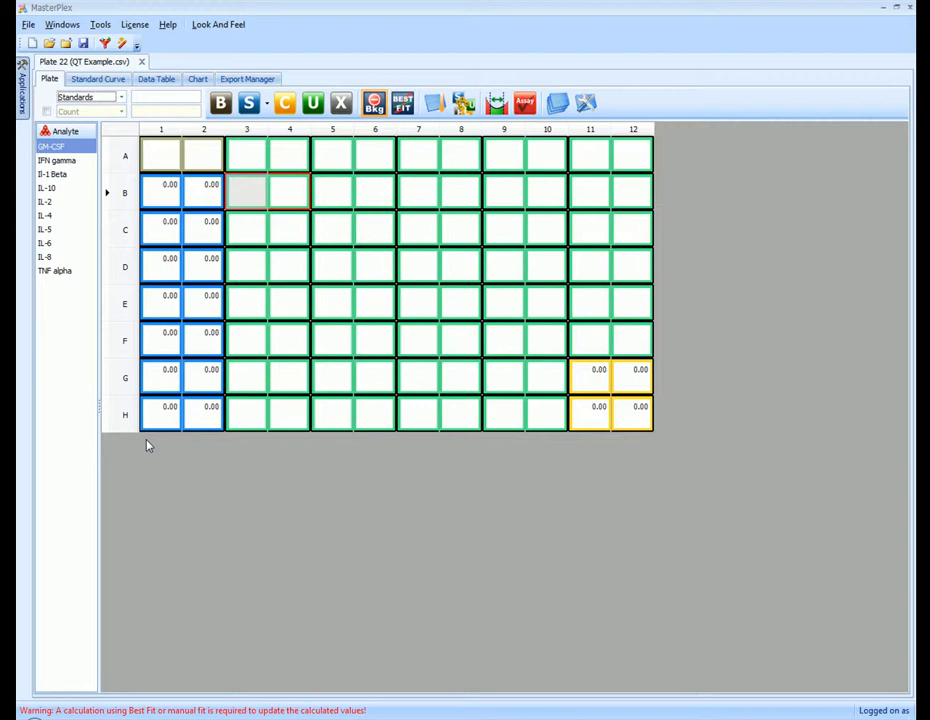
{"action": "mouse_move", "coordinate": [174, 201]}
{"action": "left_mouse_down"}
{"action": "mouse_move", "coordinate": [193, 218]}
{"action": "mouse_move", "coordinate": [199, 409]}
{"action": "left_mouse_up"}
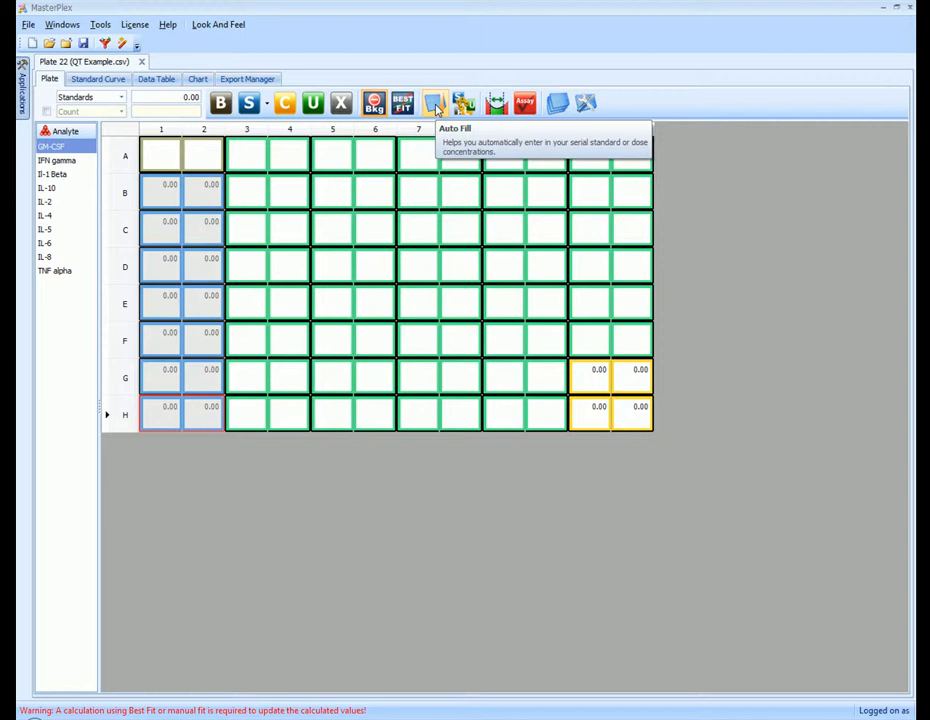
{"action": "left_click", "coordinate": [436, 108]}
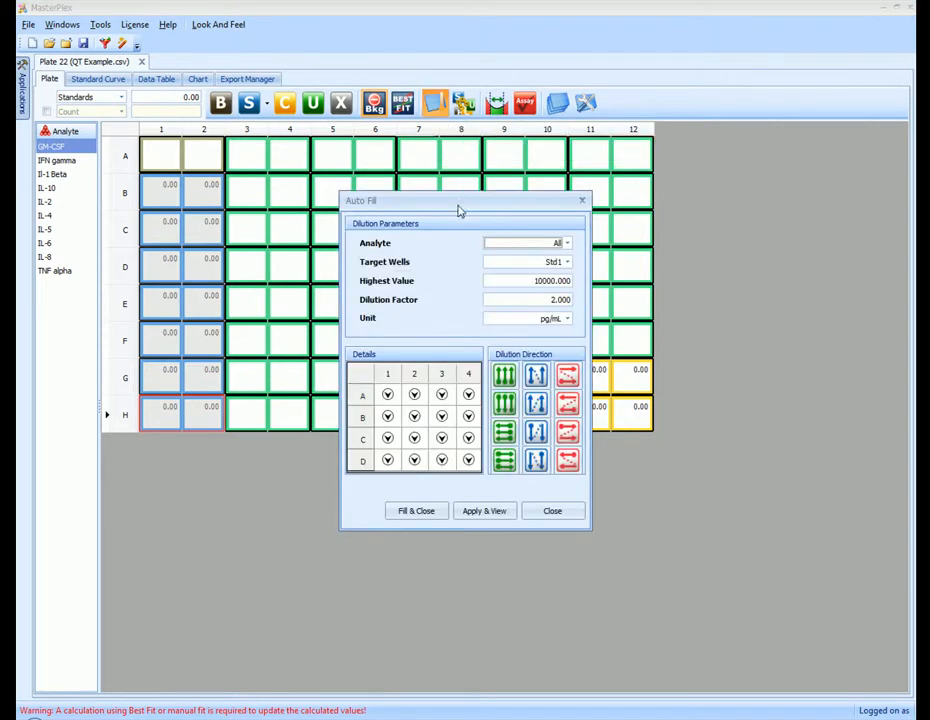
{"action": "left_click_drag", "start_coordinate": [459, 208], "coordinate": [446, 160]}
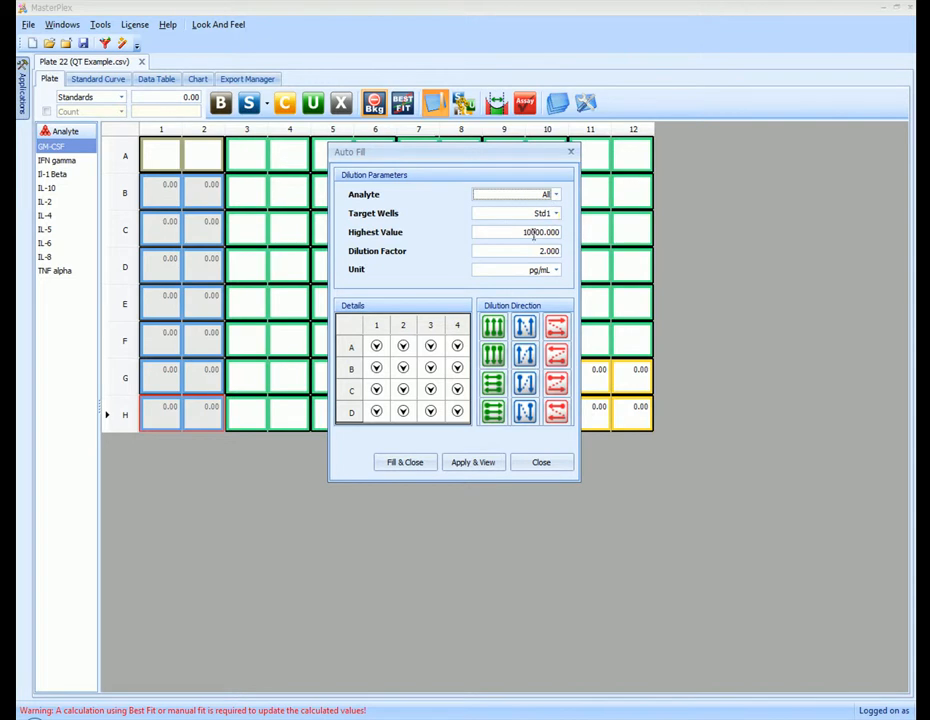
Fill the Std1 wells for all analytes from 10000 pg/mL with dilution factor 5, diluting down the columns.
{"action": "left_click_drag", "start_coordinate": [511, 232], "coordinate": [560, 234]}
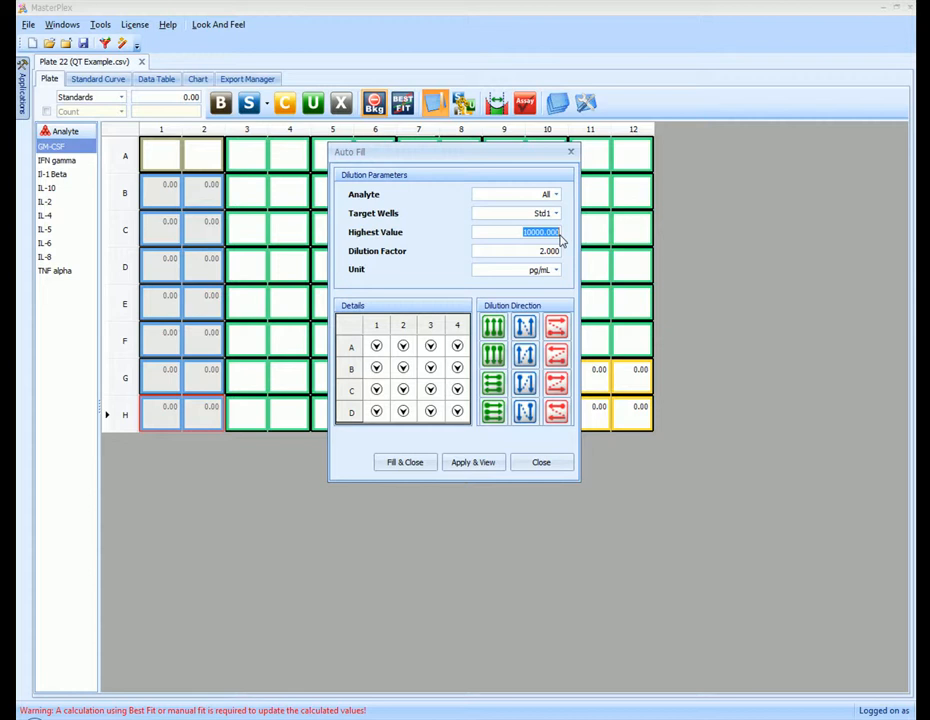
{"action": "left_click_drag", "start_coordinate": [533, 250], "coordinate": [569, 250]}
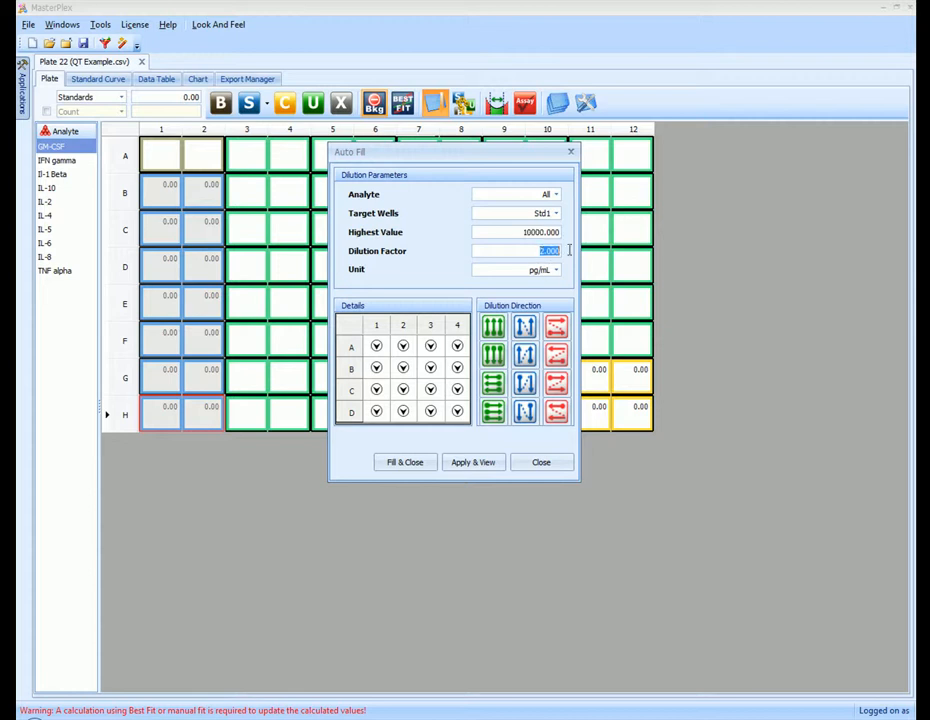
{"action": "type", "text": "5"}
{"action": "left_click", "coordinate": [553, 271]}
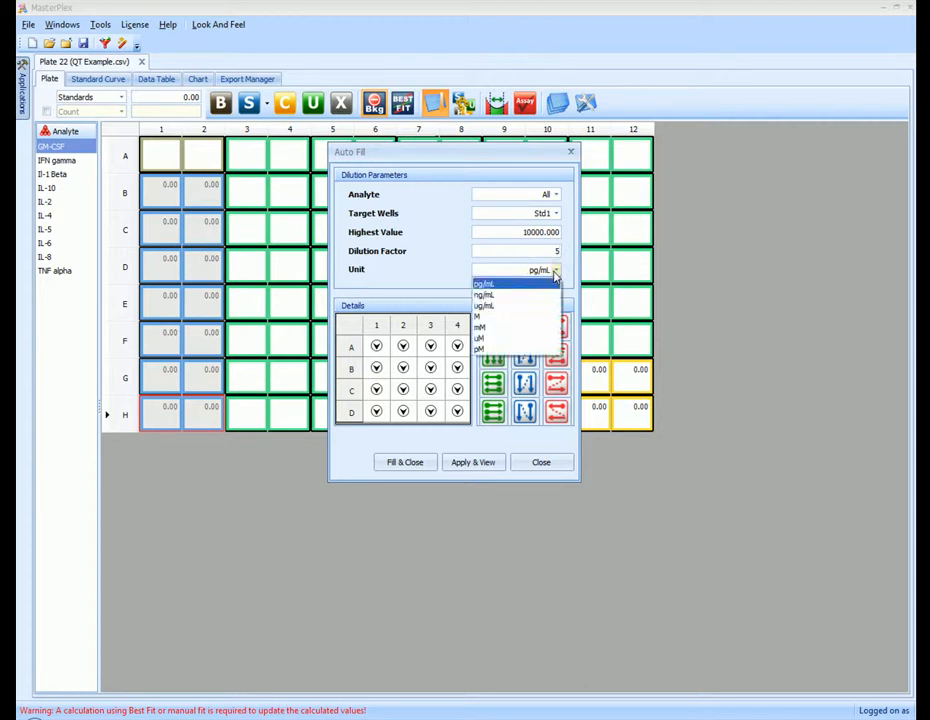
{"action": "left_click", "coordinate": [530, 285]}
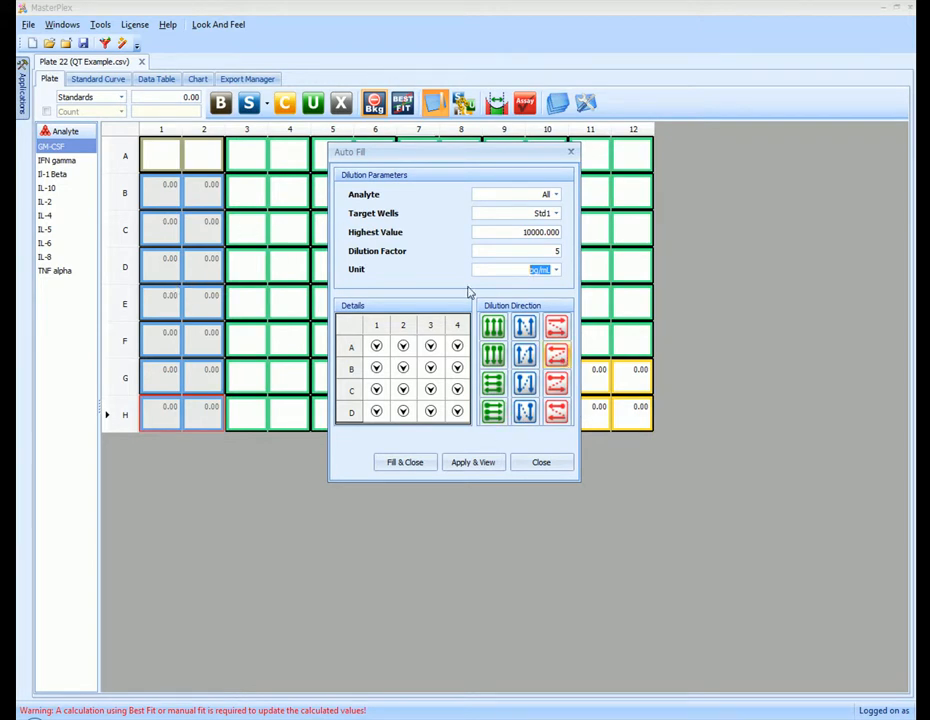
{"action": "left_click", "coordinate": [493, 354]}
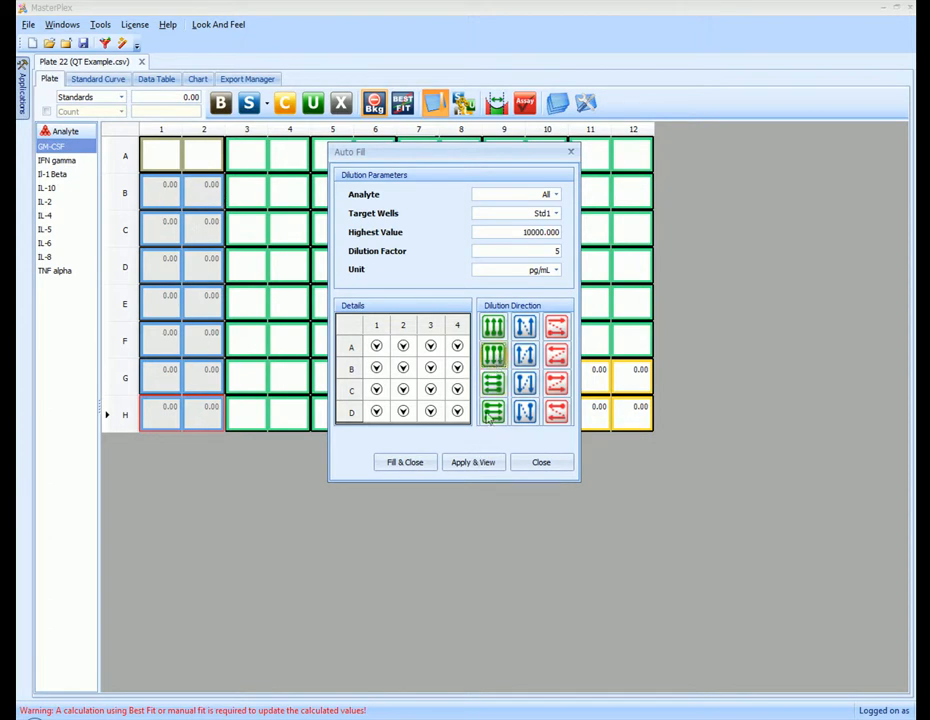
{"action": "left_click", "coordinate": [472, 463]}
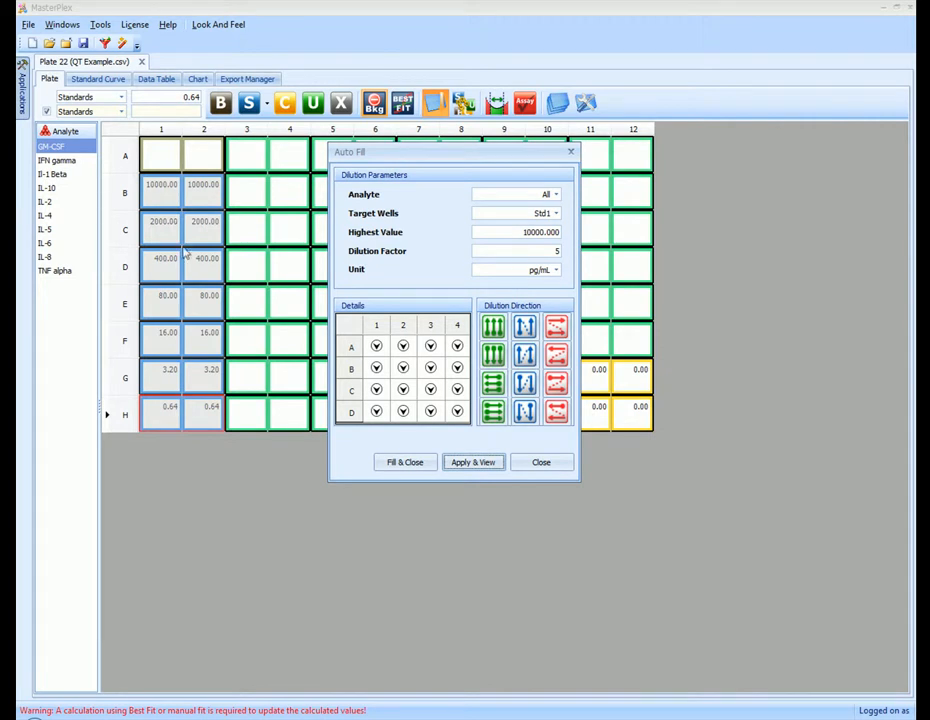
Check the single-analyte choices in Auto Fill, trying GM-CSF and Il-1 Beta, and close the dialog without applying them.
{"action": "left_click", "coordinate": [558, 194]}
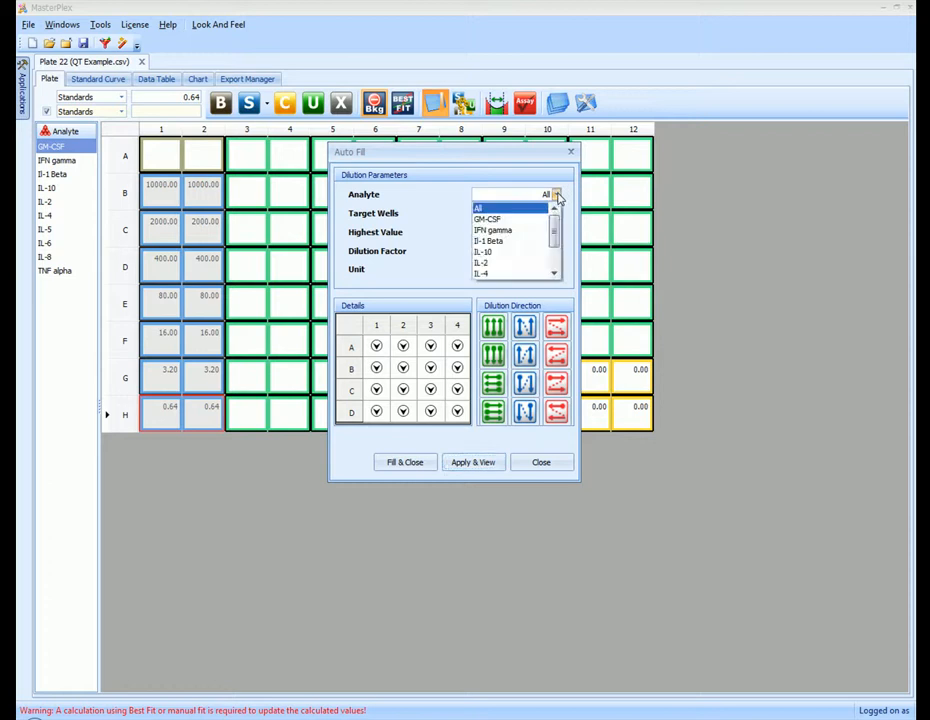
{"action": "scroll", "coordinate": [555, 231], "scroll_direction": "down", "scroll_amount": 2}
{"action": "scroll", "coordinate": [555, 231], "scroll_direction": "up", "scroll_amount": 2}
{"action": "left_click", "coordinate": [537, 224]}
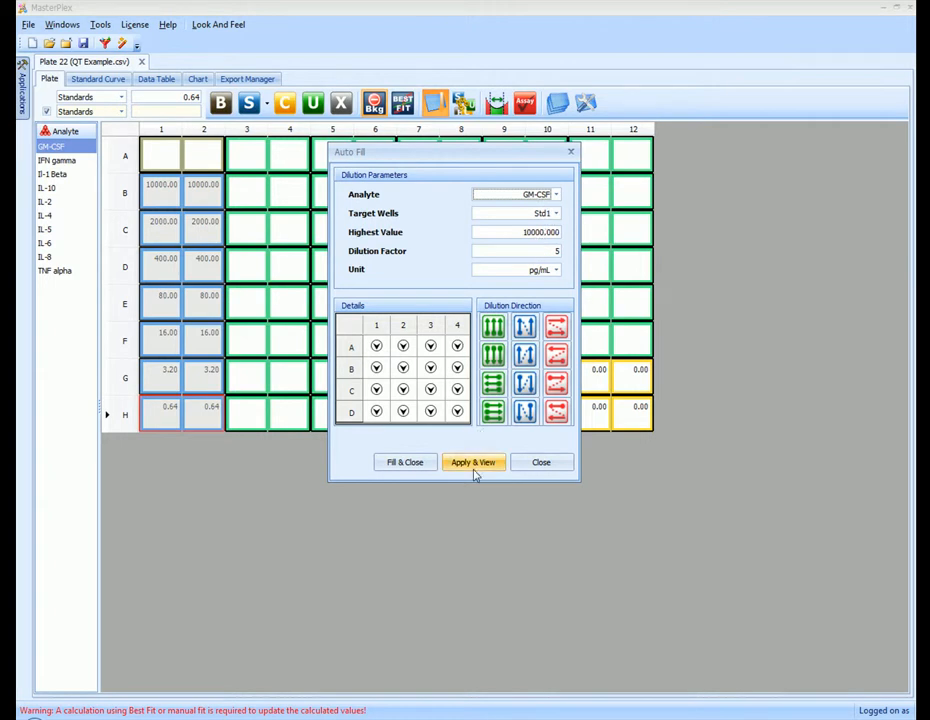
{"action": "left_click", "coordinate": [557, 194]}
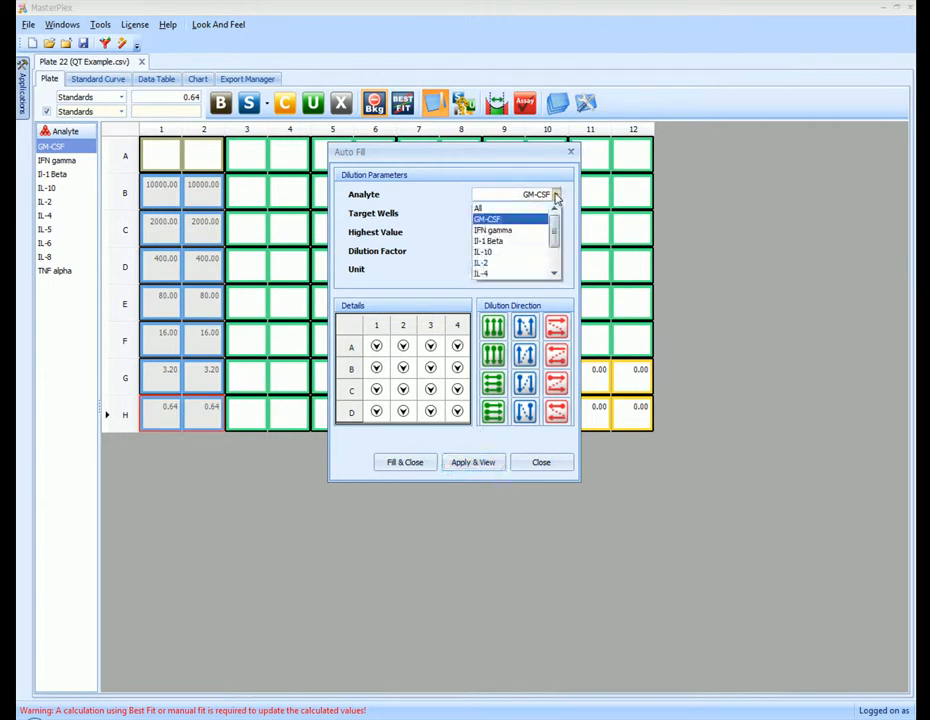
{"action": "left_click", "coordinate": [536, 243]}
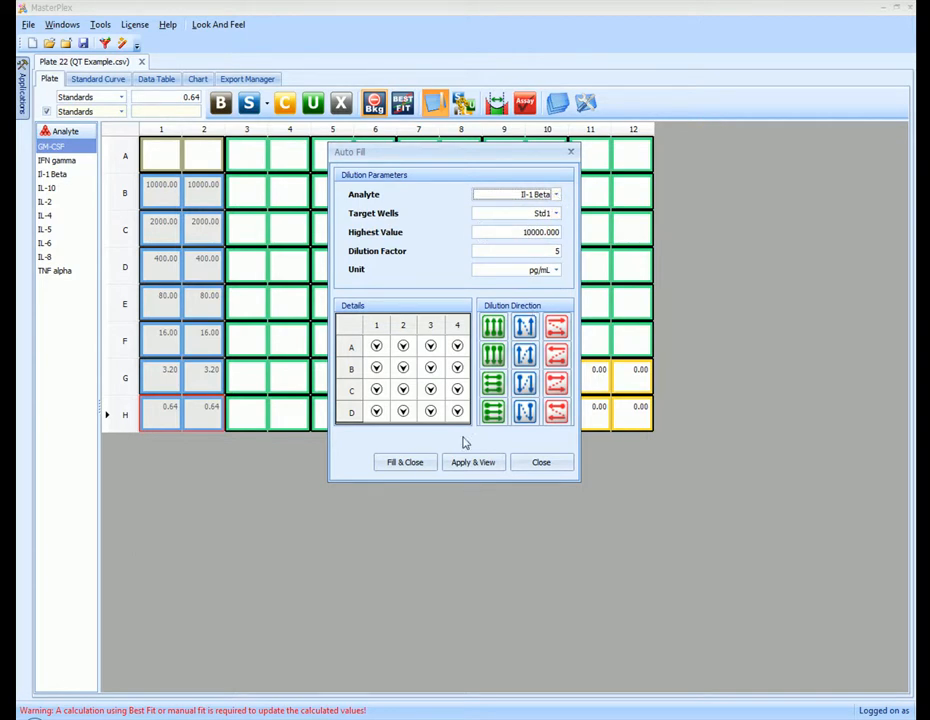
{"action": "left_click", "coordinate": [541, 464]}
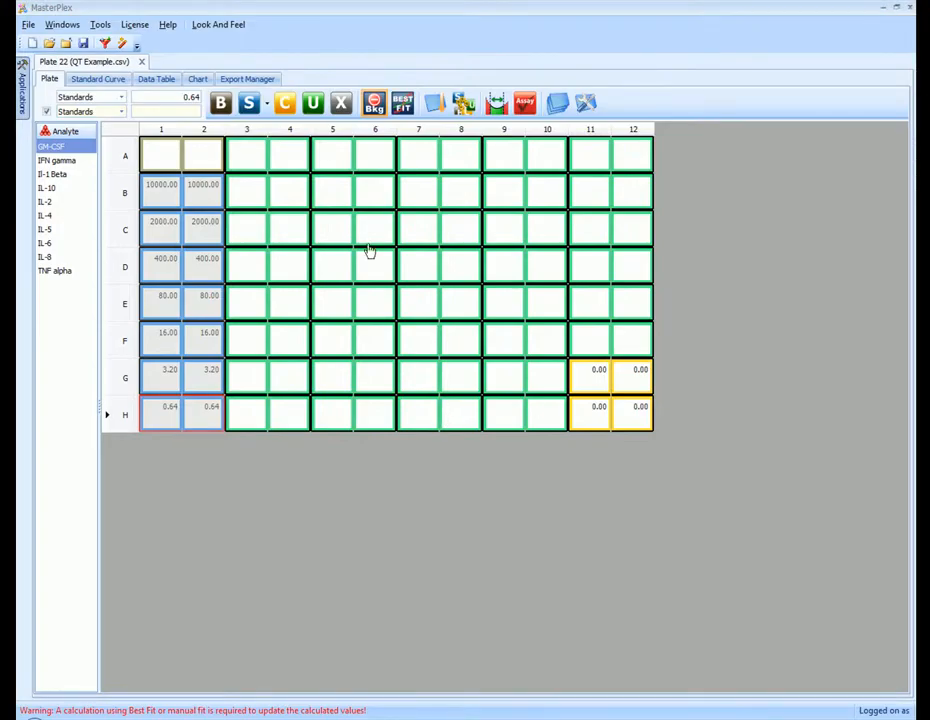
Check the filled standard concentrations for several analytes, from IFN gamma to IL-6, ending on GM-CSF.
{"action": "left_click", "coordinate": [56, 160]}
{"action": "left_click_drag", "start_coordinate": [58, 188], "coordinate": [127, 242]}
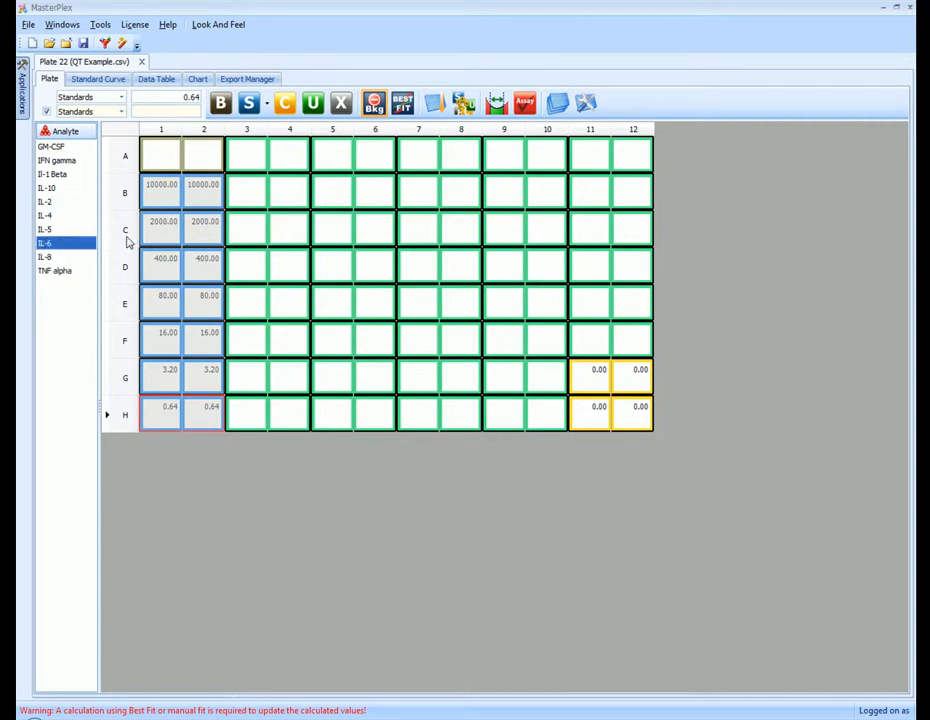
{"action": "left_click", "coordinate": [58, 160]}
{"action": "left_click", "coordinate": [62, 144]}
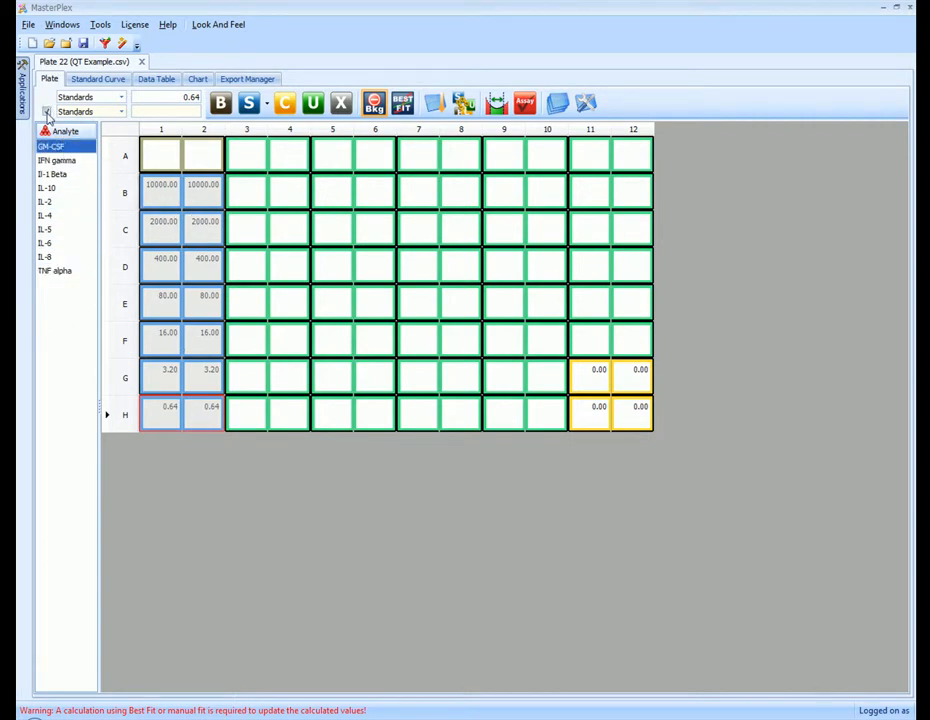
Review the GM-CSF MFI values across the plate, followed by the bead counts.
{"action": "left_click", "coordinate": [72, 100]}
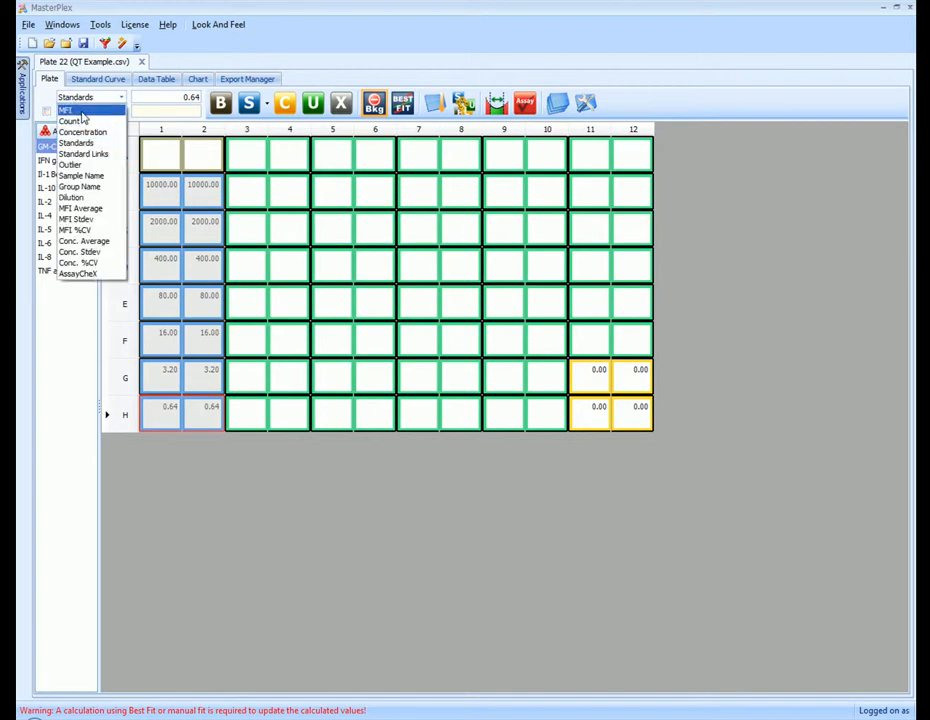
{"action": "left_click", "coordinate": [72, 110]}
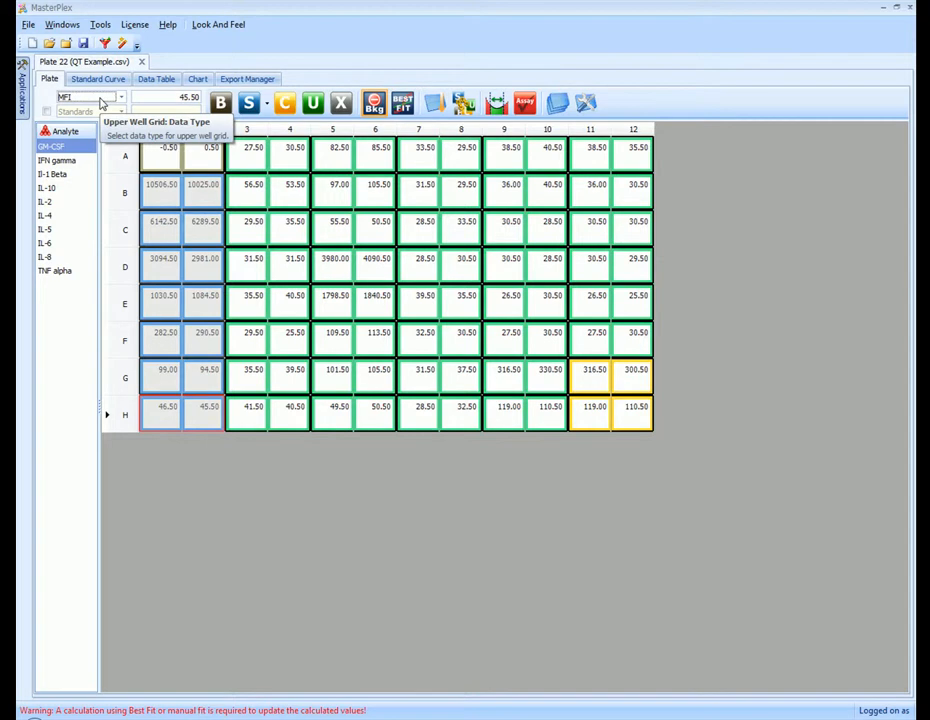
{"action": "left_click", "coordinate": [121, 98]}
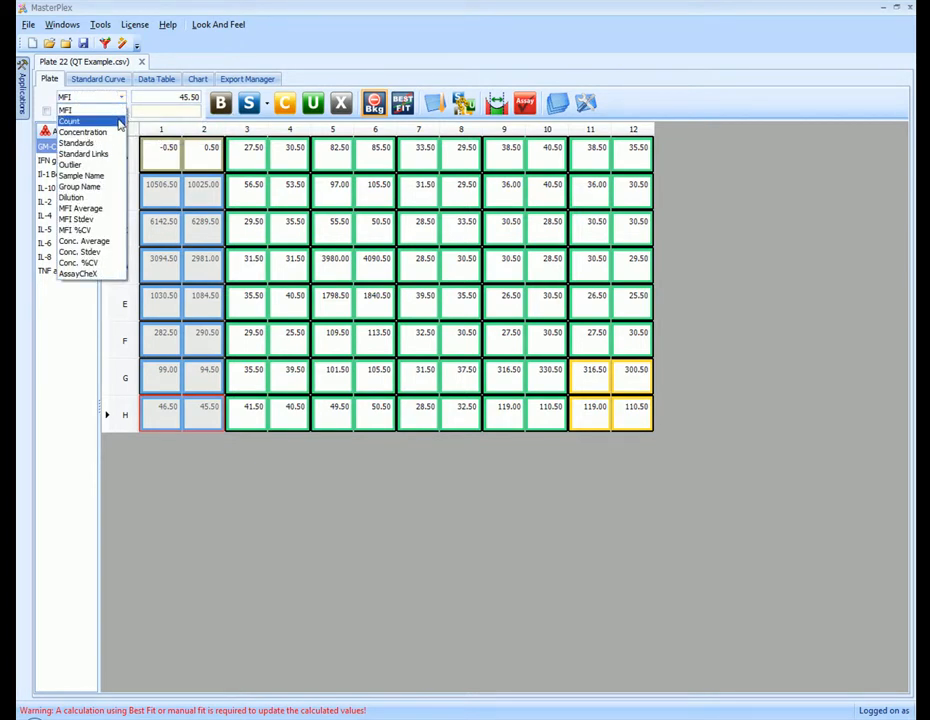
{"action": "left_click", "coordinate": [117, 121]}
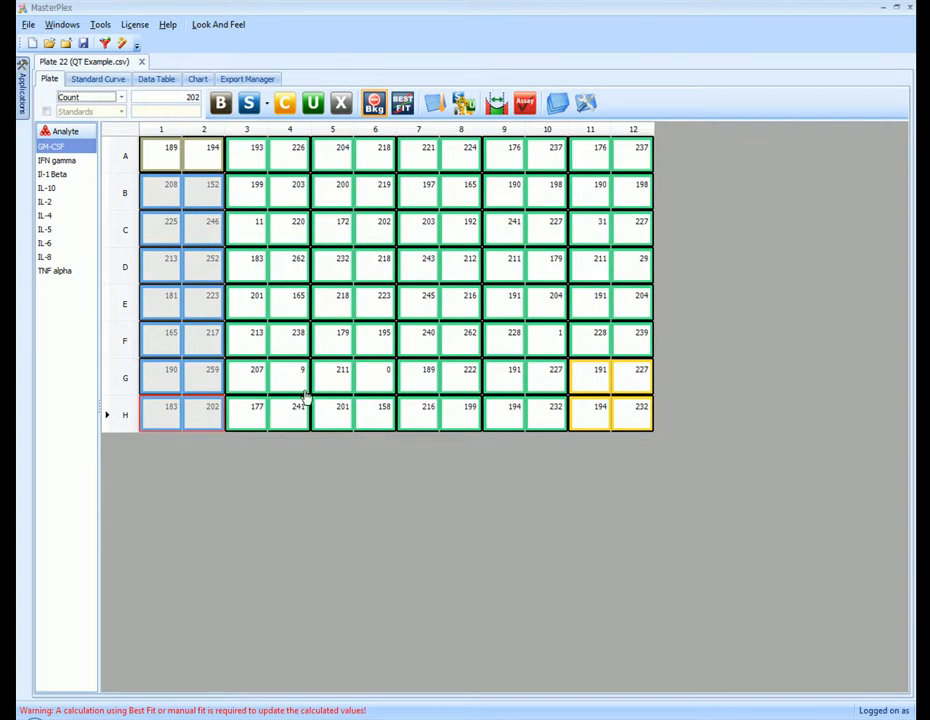
Review the LLOD, ULOD, %CV and Extrapolated Values criteria in the Quality Control Manager, ending on the manual thresholds.
{"action": "left_click", "coordinate": [497, 108]}
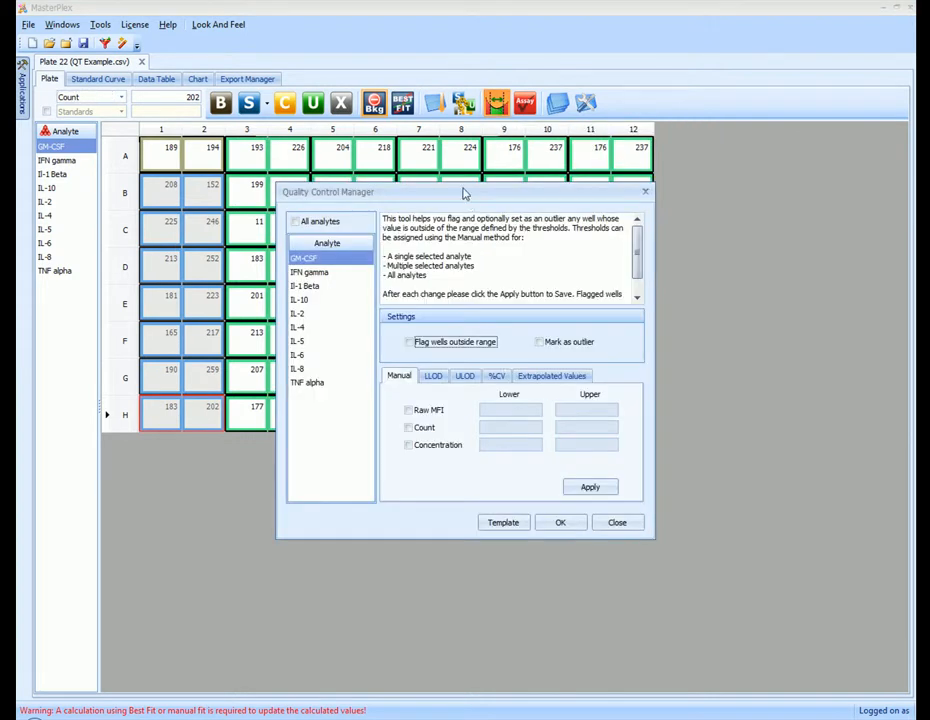
{"action": "left_click_drag", "start_coordinate": [463, 202], "coordinate": [573, 302]}
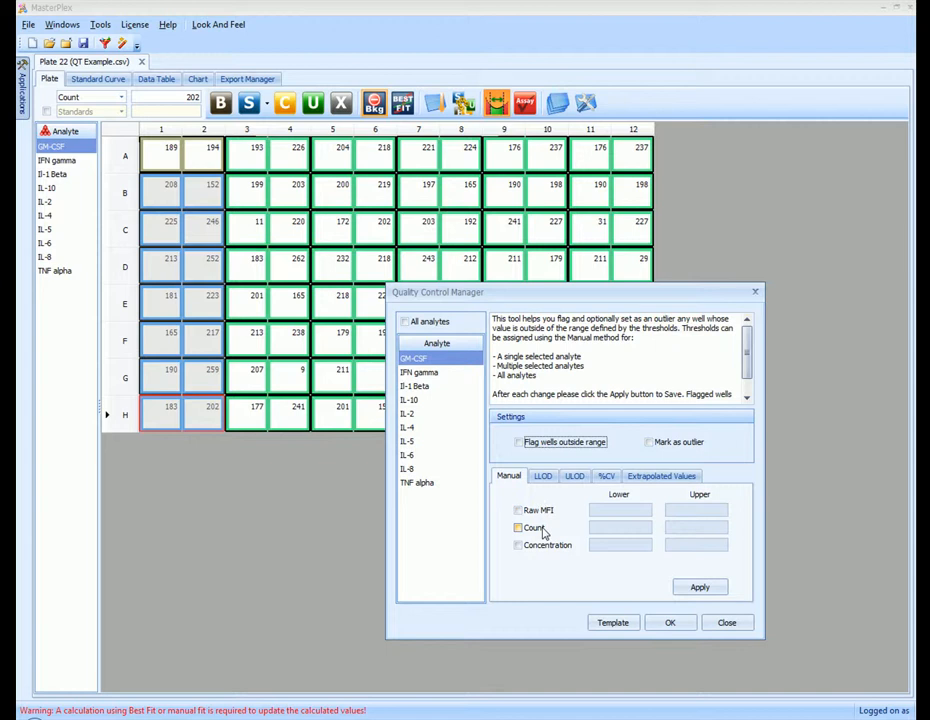
{"action": "left_click", "coordinate": [543, 476]}
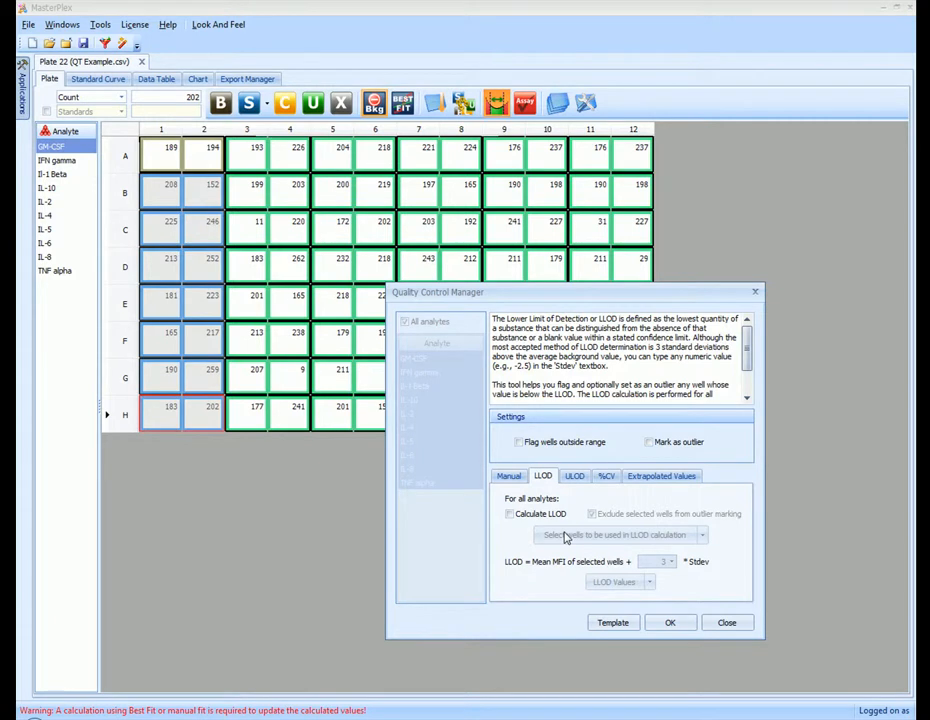
{"action": "left_click", "coordinate": [575, 478]}
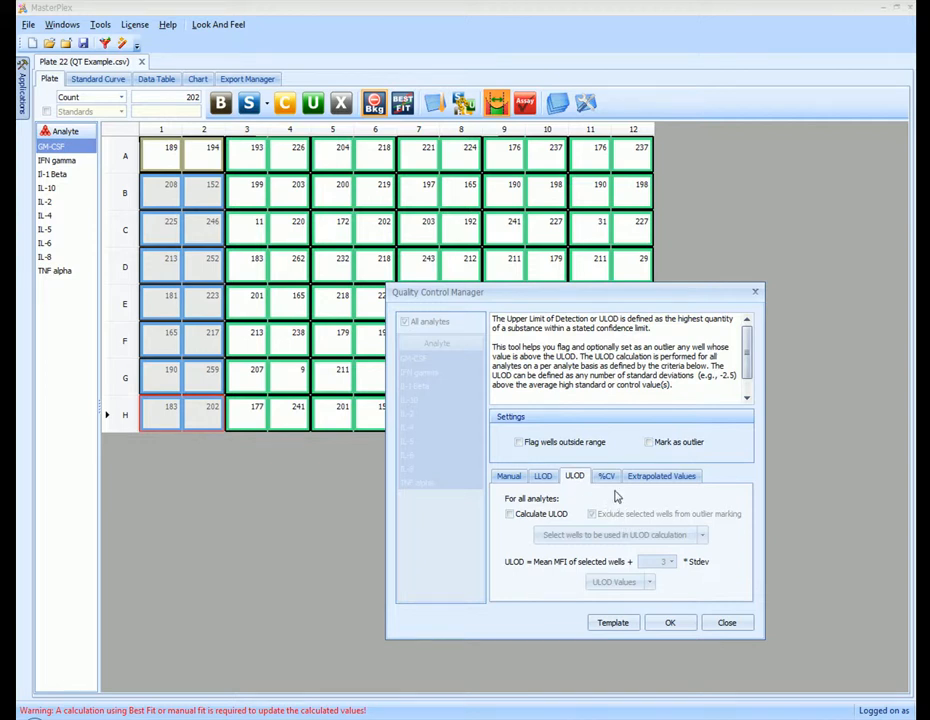
{"action": "left_click", "coordinate": [607, 478]}
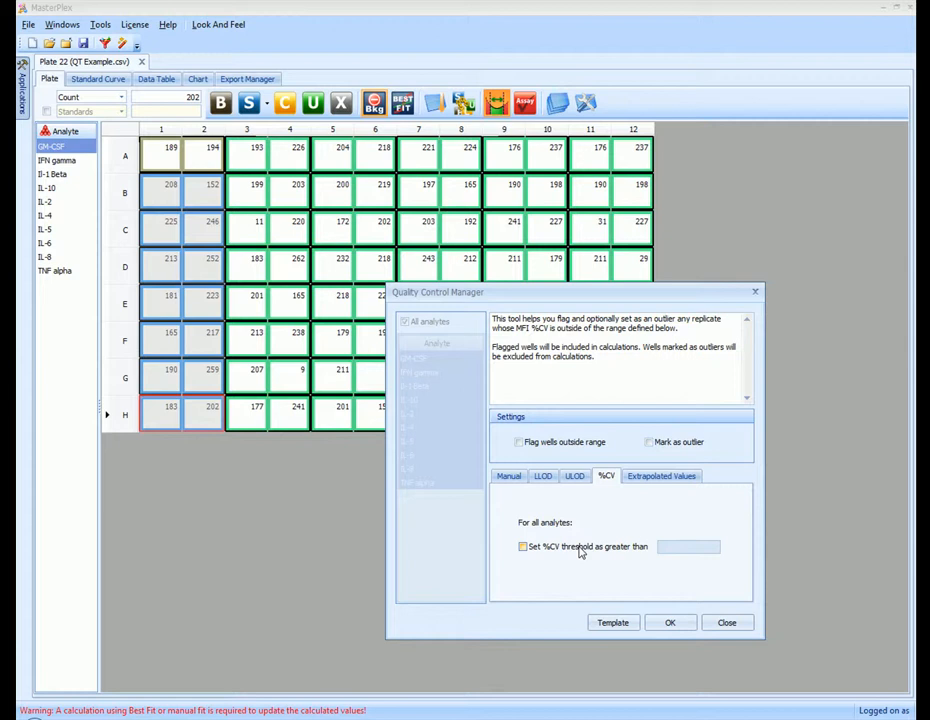
{"action": "left_click", "coordinate": [651, 484]}
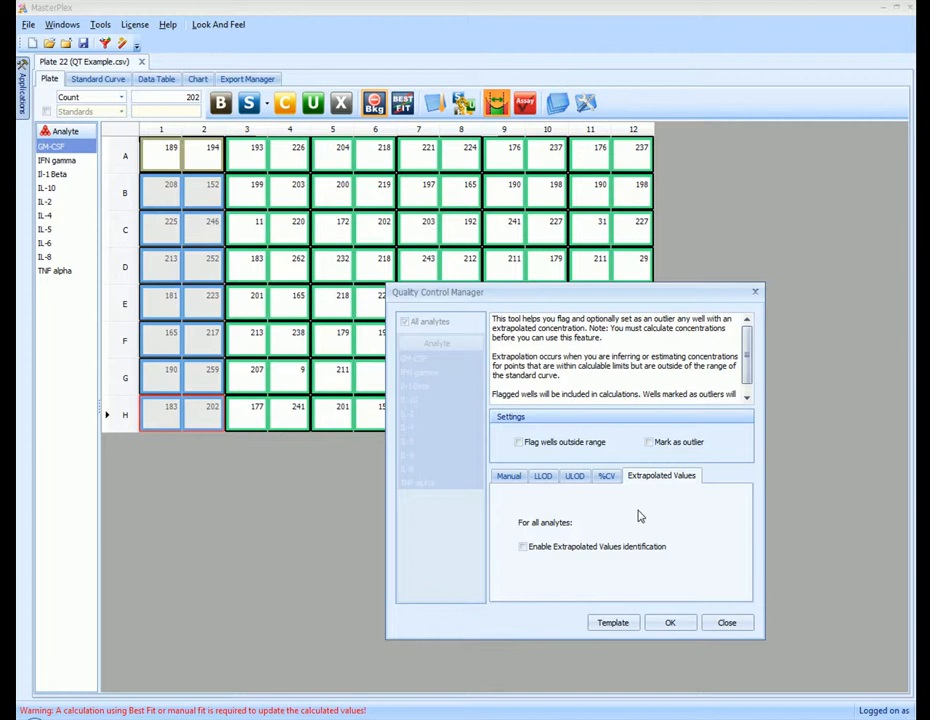
{"action": "left_click", "coordinate": [508, 478]}
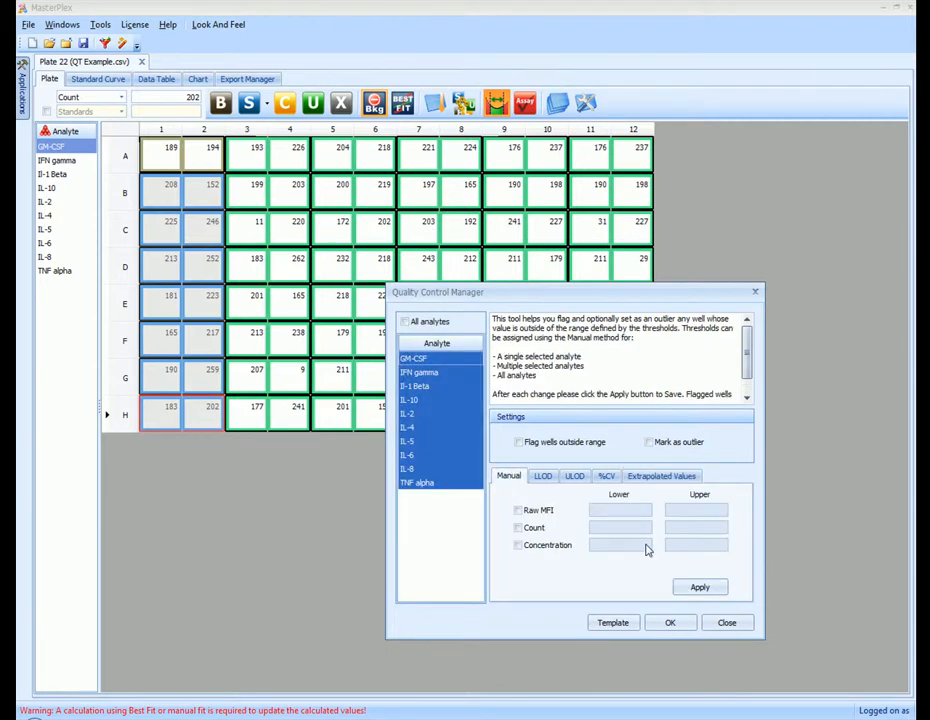
Turn on flagging of wells outside range and marking them as outliers, with a manual lower Count threshold of 35.
{"action": "left_click", "coordinate": [520, 443]}
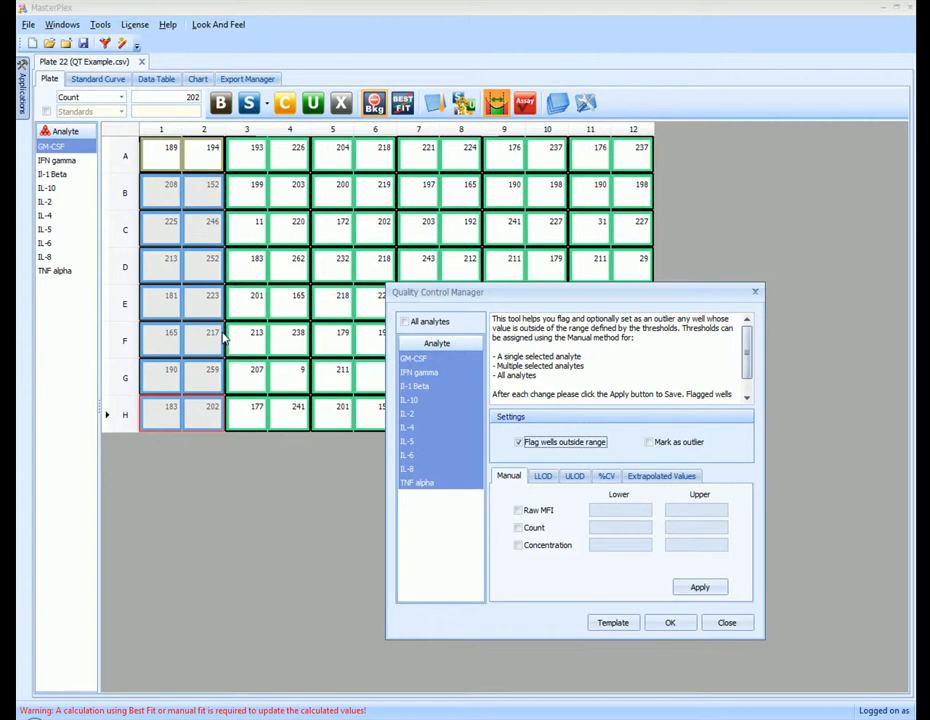
{"action": "left_click", "coordinate": [647, 447]}
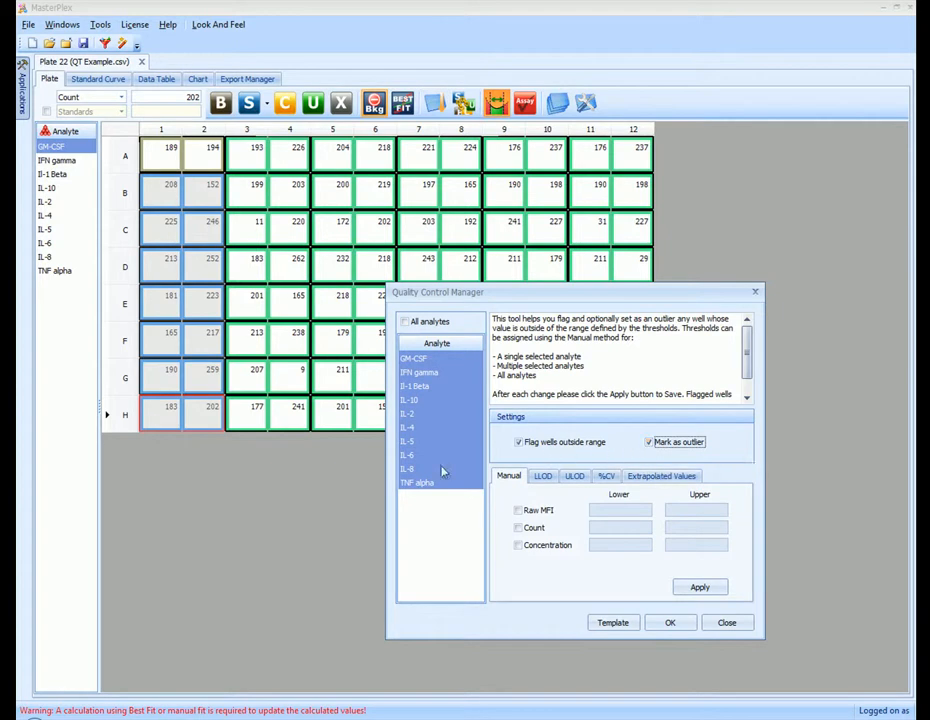
{"action": "left_click", "coordinate": [519, 528]}
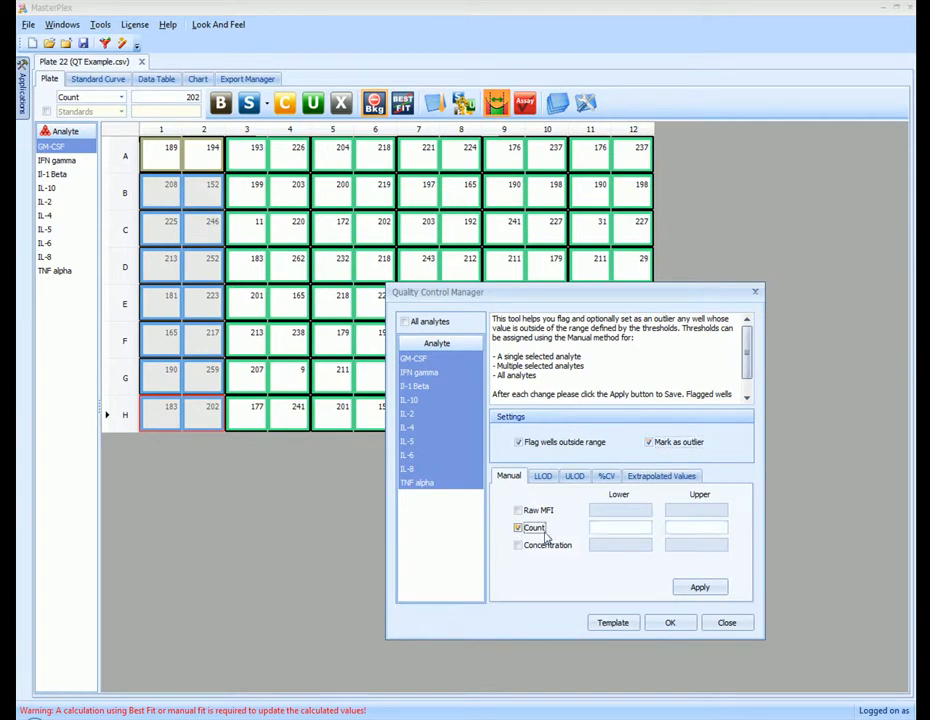
{"action": "left_click", "coordinate": [621, 527]}
{"action": "type", "text": "35"}
Try the analyte scope choices: all analytes, single analytes, and IL-8, IL-4 and IL-10 selected together.
{"action": "left_click", "coordinate": [406, 321]}
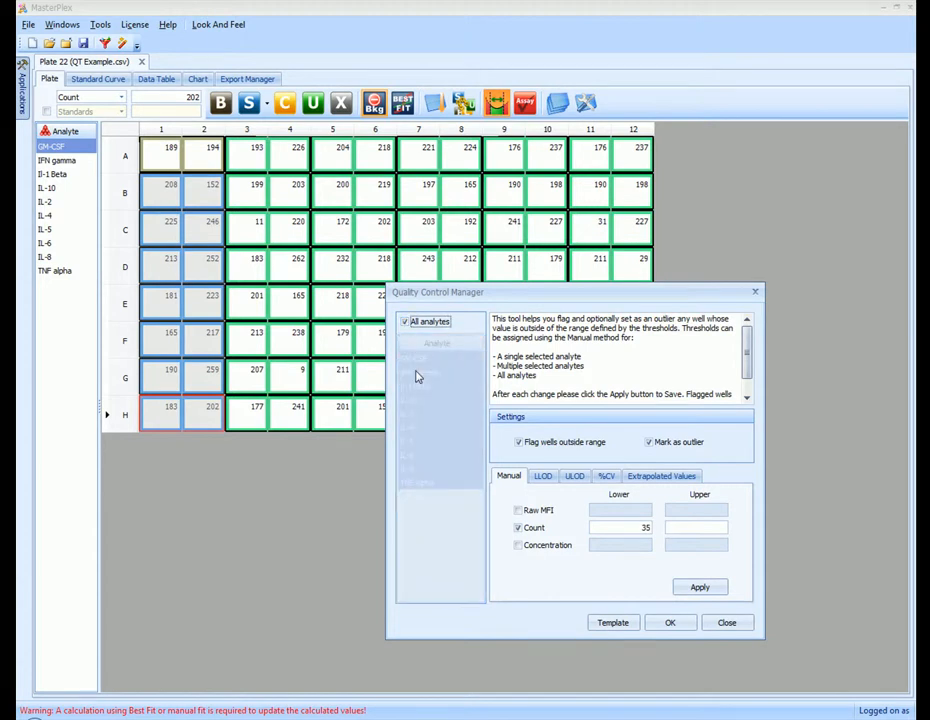
{"action": "left_click", "coordinate": [405, 322]}
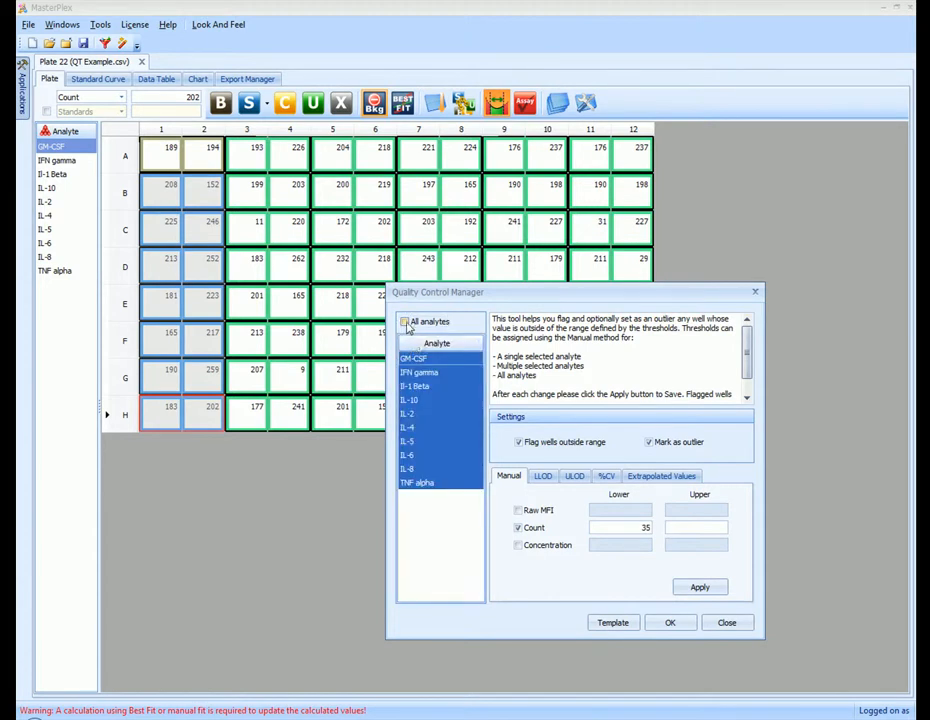
{"action": "left_click", "coordinate": [425, 400]}
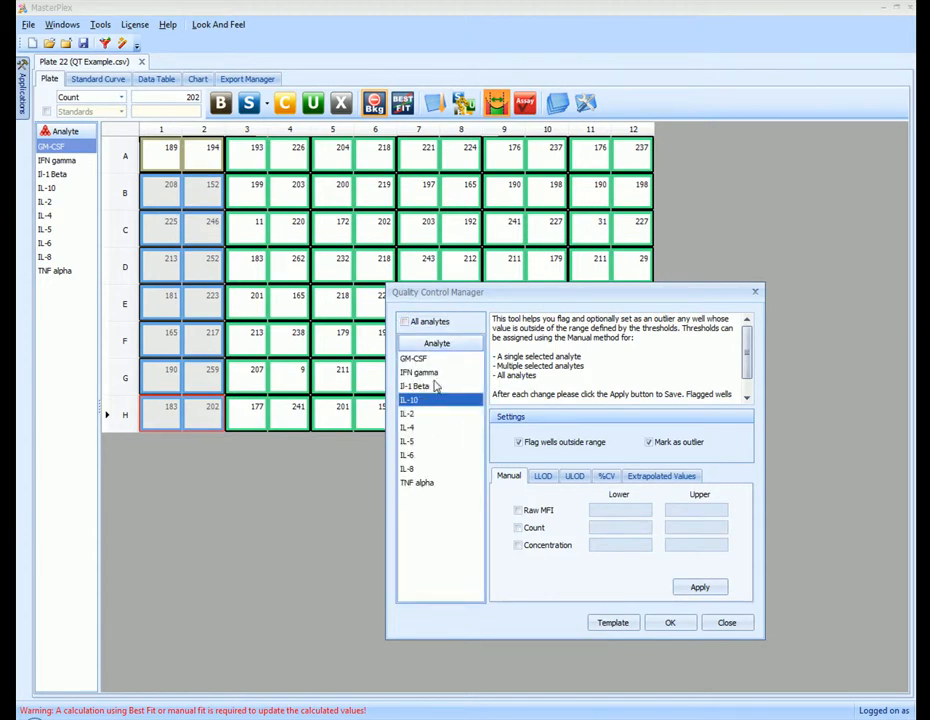
{"action": "left_click", "coordinate": [430, 360]}
{"action": "left_click", "coordinate": [429, 387]}
{"action": "left_click", "coordinate": [417, 430]}
{"action": "left_click", "coordinate": [418, 457]}
{"action": "left_click", "coordinate": [418, 470]}
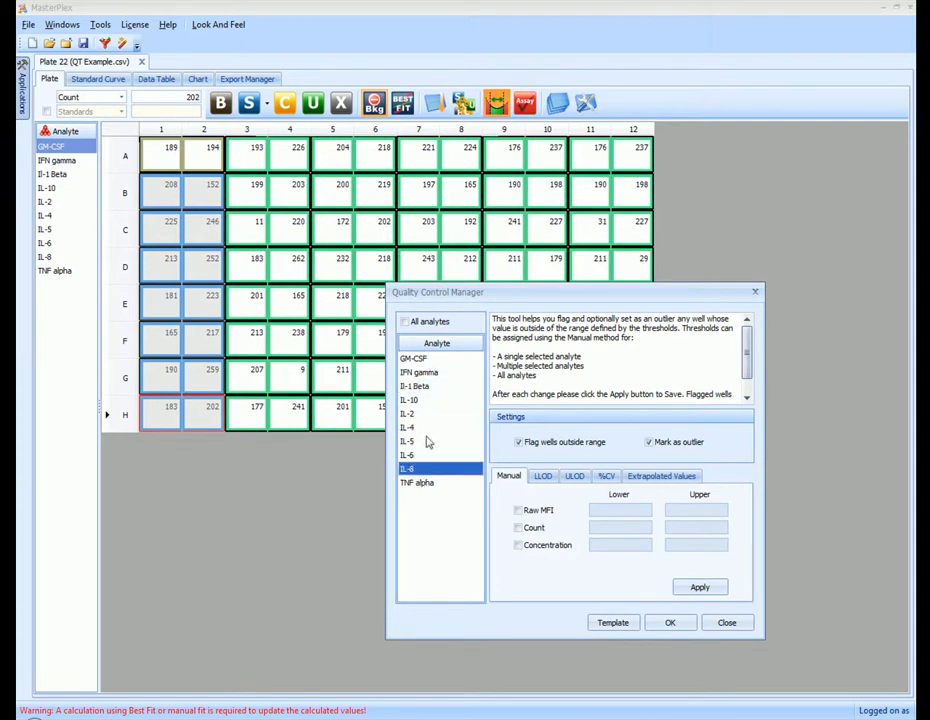
{"action": "left_click", "coordinate": [417, 427], "text": "ctrl"}
{"action": "left_click", "coordinate": [412, 400], "text": "ctrl"}
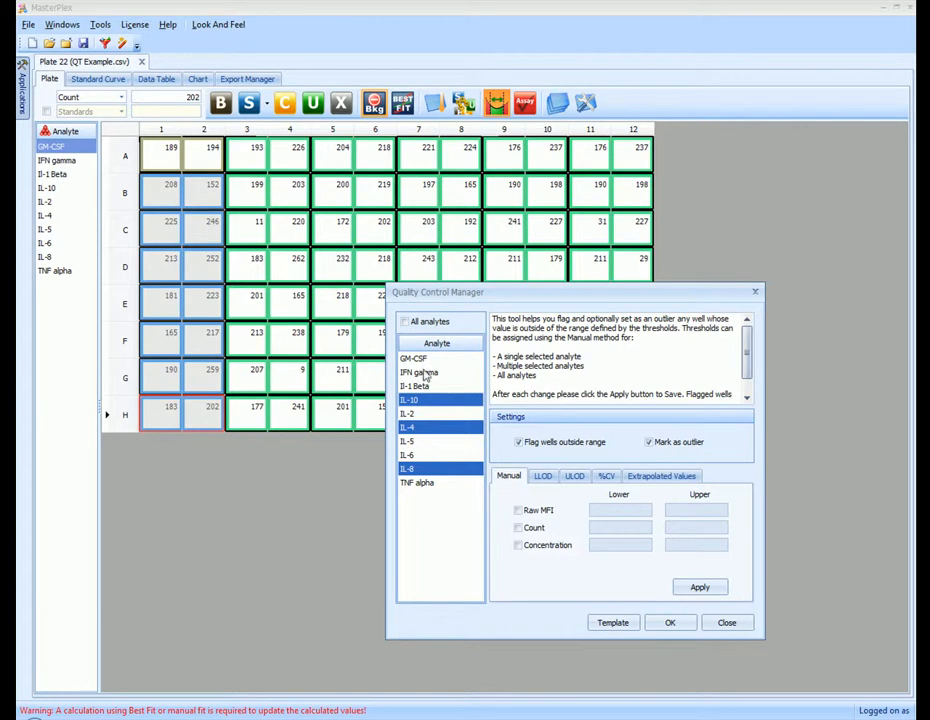
Extend the quality control settings to all analytes and accept them, including the automatic setting of outliers.
{"action": "left_click", "coordinate": [405, 321]}
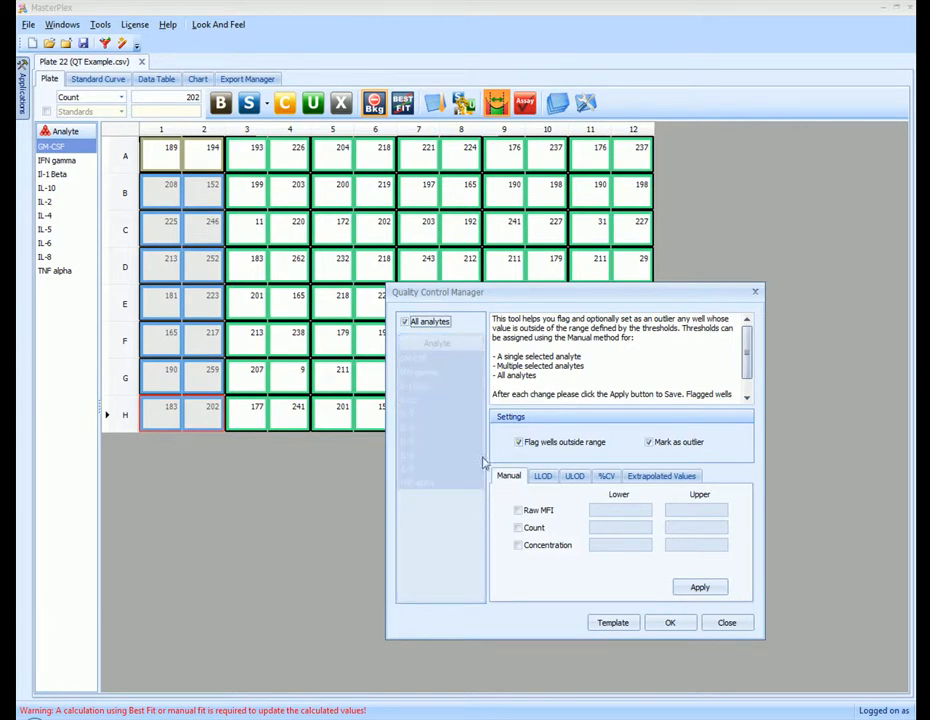
{"action": "left_click_drag", "start_coordinate": [535, 293], "coordinate": [587, 264]}
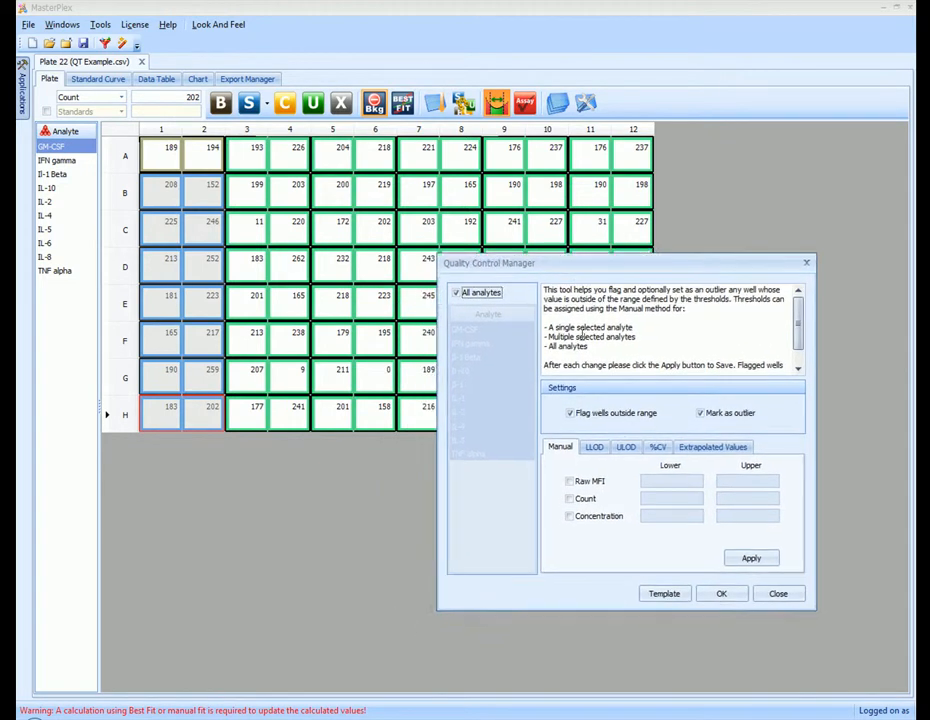
{"action": "left_click", "coordinate": [721, 596]}
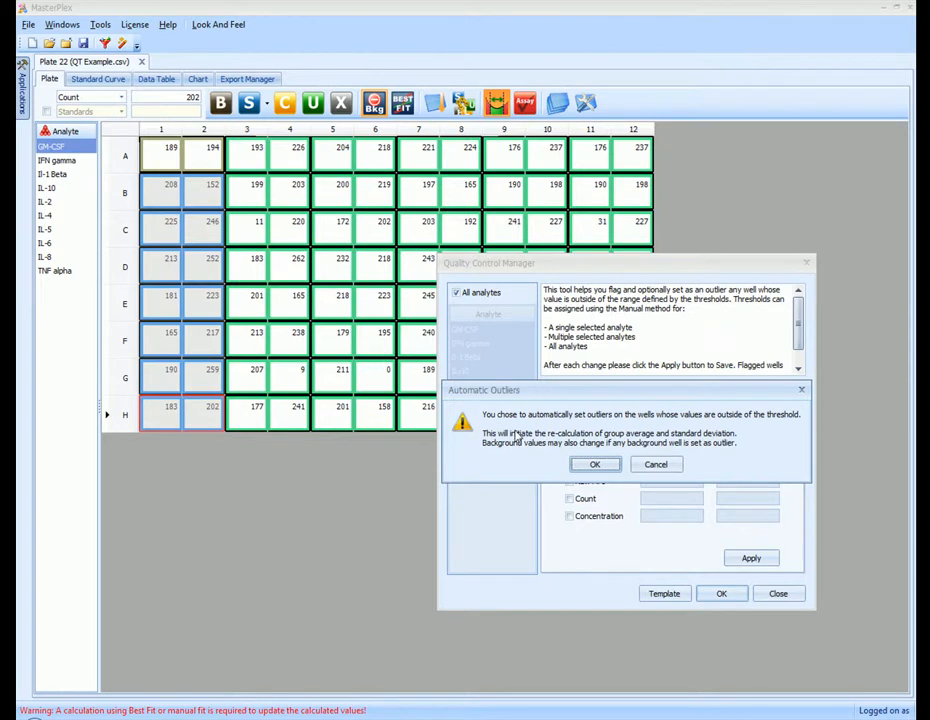
{"action": "left_click", "coordinate": [594, 464]}
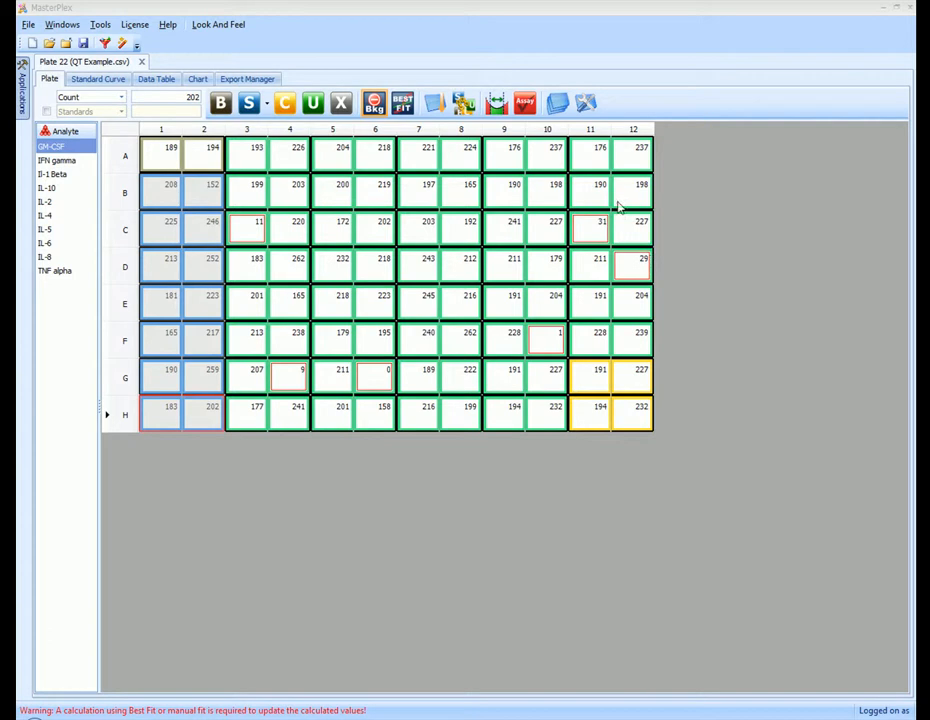
Review the outlier marks on the plate for several analytes, including IFN gamma, Il-1 Beta, IL-4 and IL-6, ending on GM-CSF.
{"action": "left_click", "coordinate": [121, 97]}
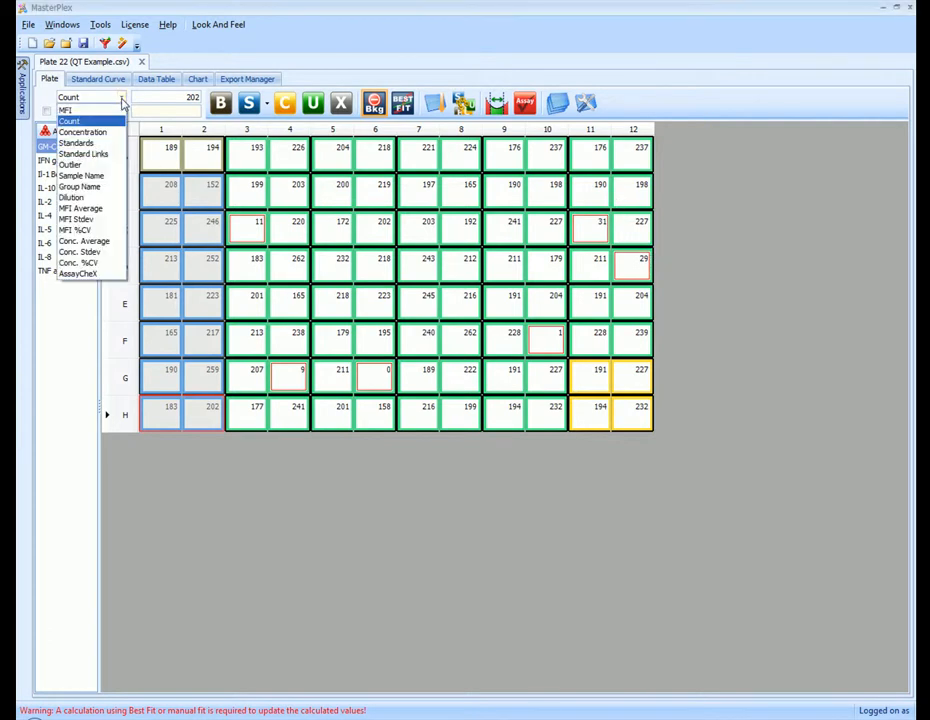
{"action": "left_click", "coordinate": [104, 166]}
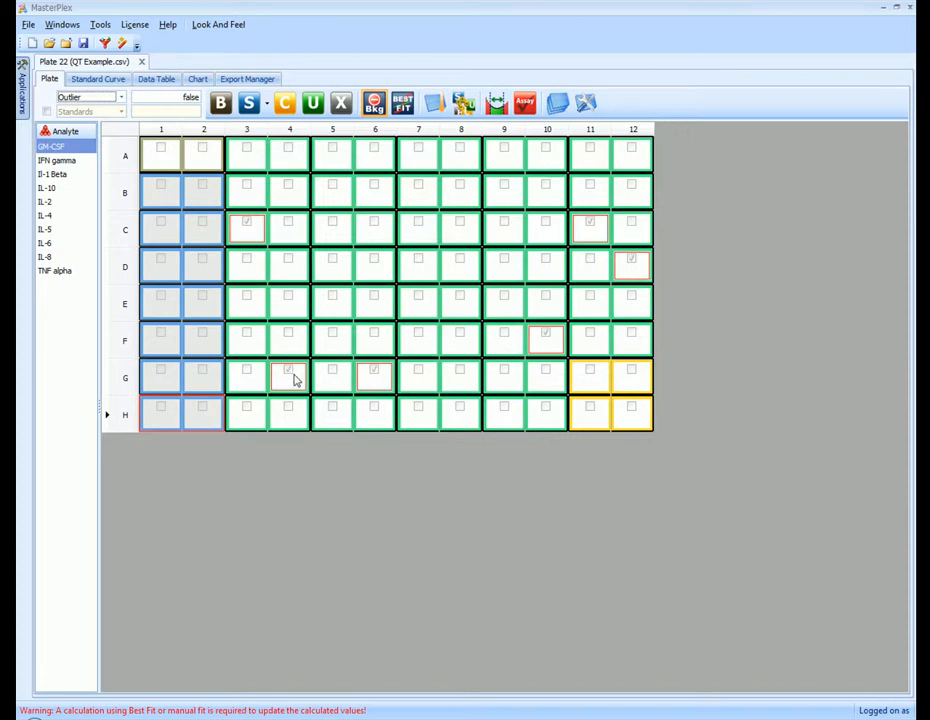
{"action": "left_click", "coordinate": [55, 161]}
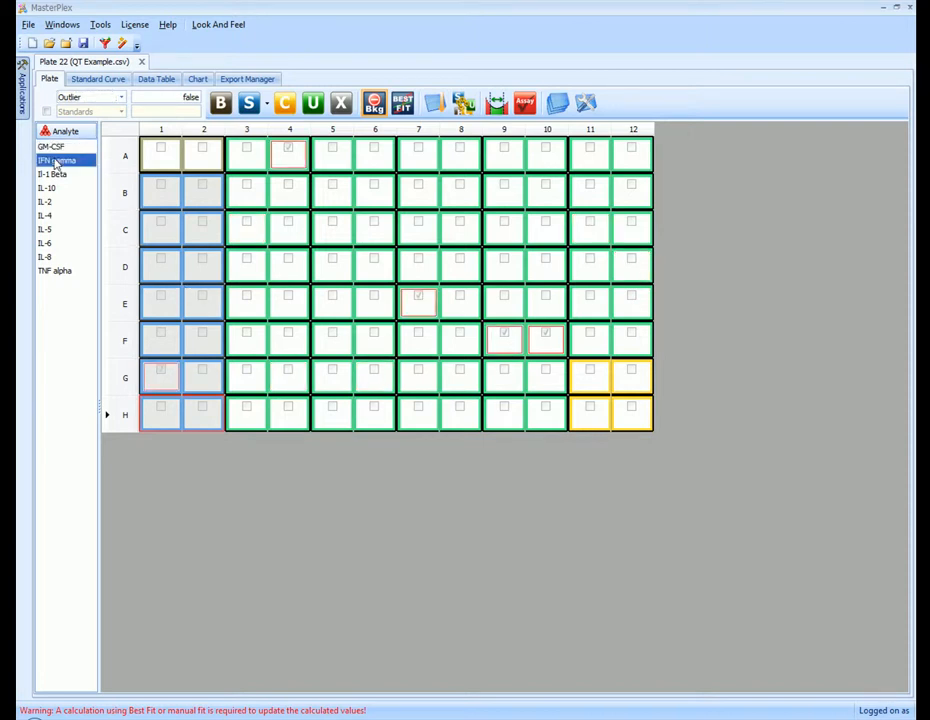
{"action": "key", "text": "Down"}
{"action": "key", "text": "Down"}
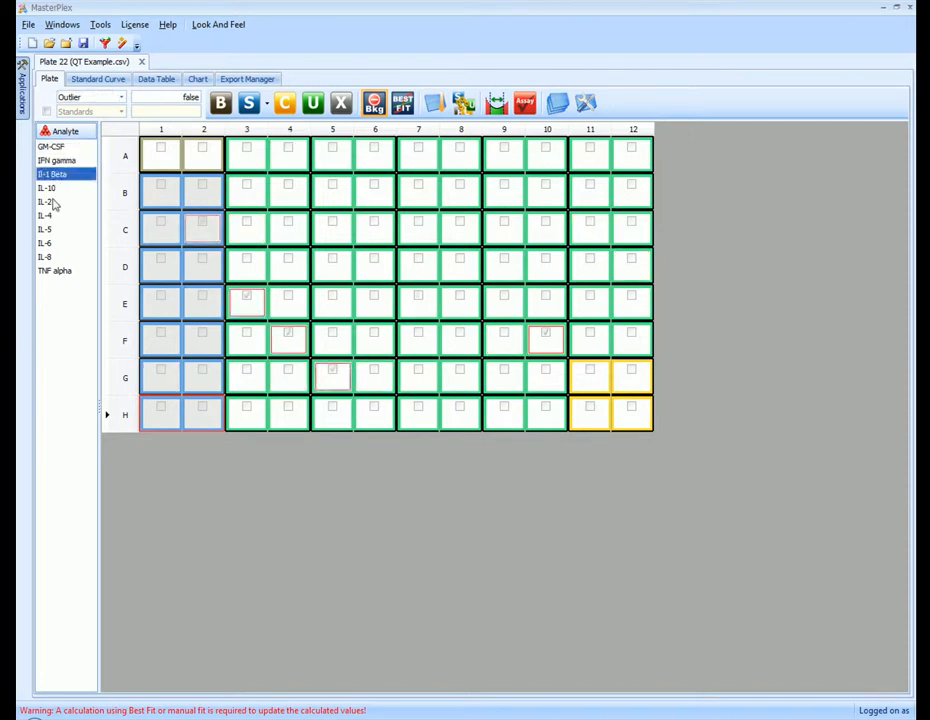
{"action": "left_click", "coordinate": [46, 215]}
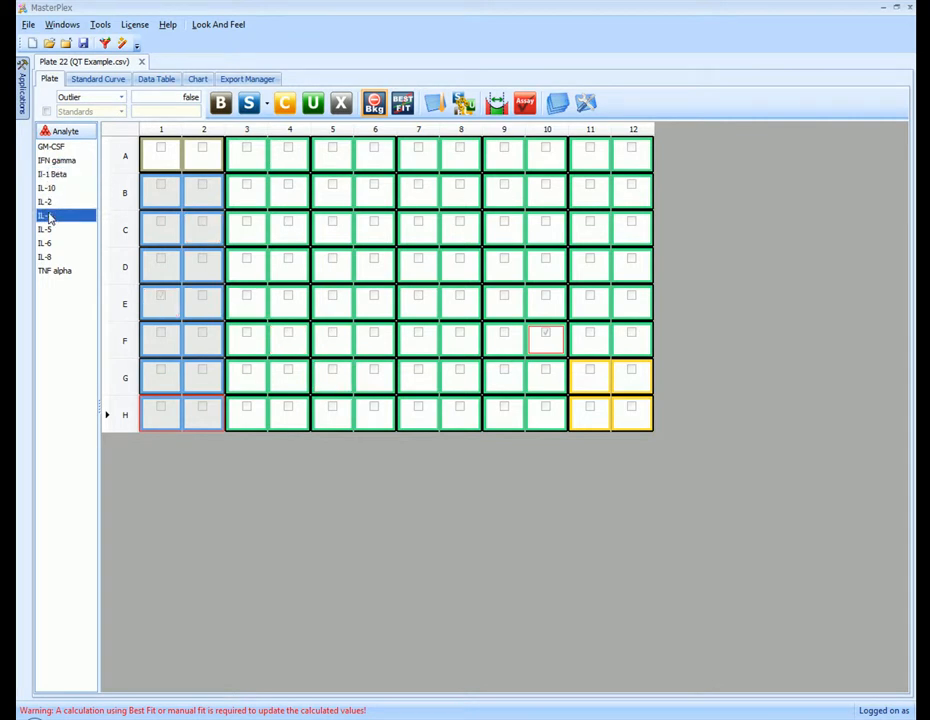
{"action": "left_click", "coordinate": [47, 243]}
{"action": "left_click", "coordinate": [50, 147]}
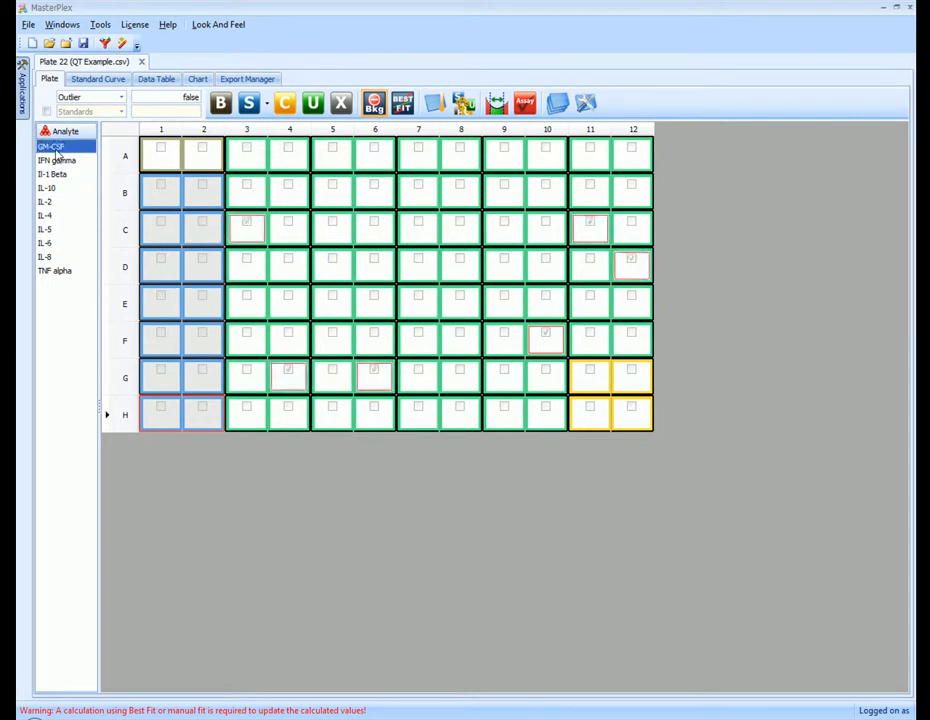
Check the Plate Outlier options for well C3 and for the block A5 to E8, without changing any outliers.
{"action": "left_click", "coordinate": [253, 235]}
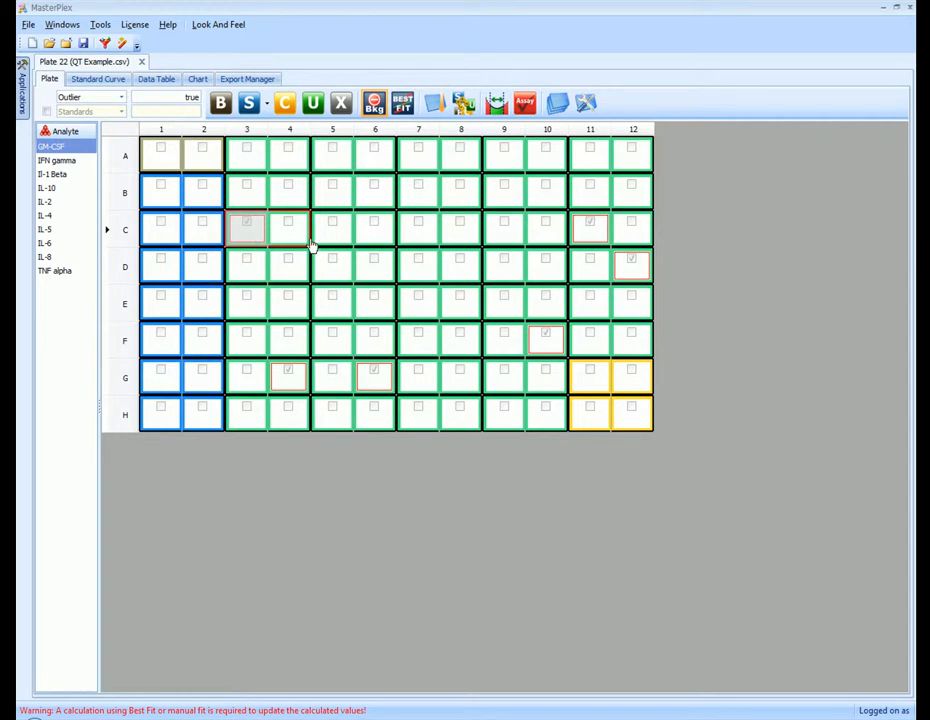
{"action": "right_click", "coordinate": [245, 237]}
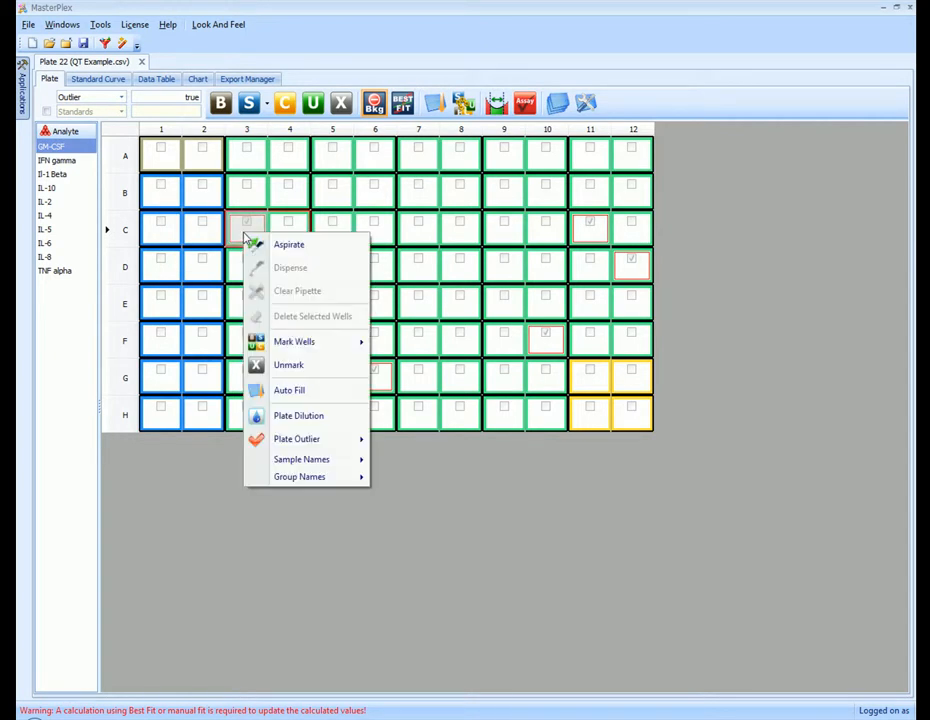
{"action": "mouse_move", "coordinate": [318, 438]}
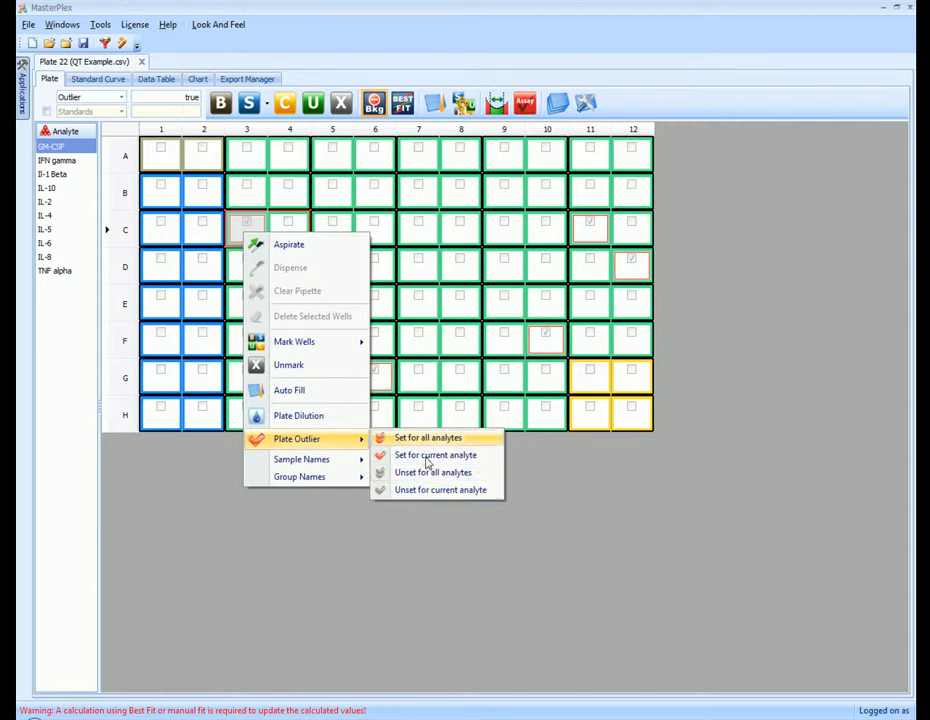
{"action": "left_click", "coordinate": [385, 232]}
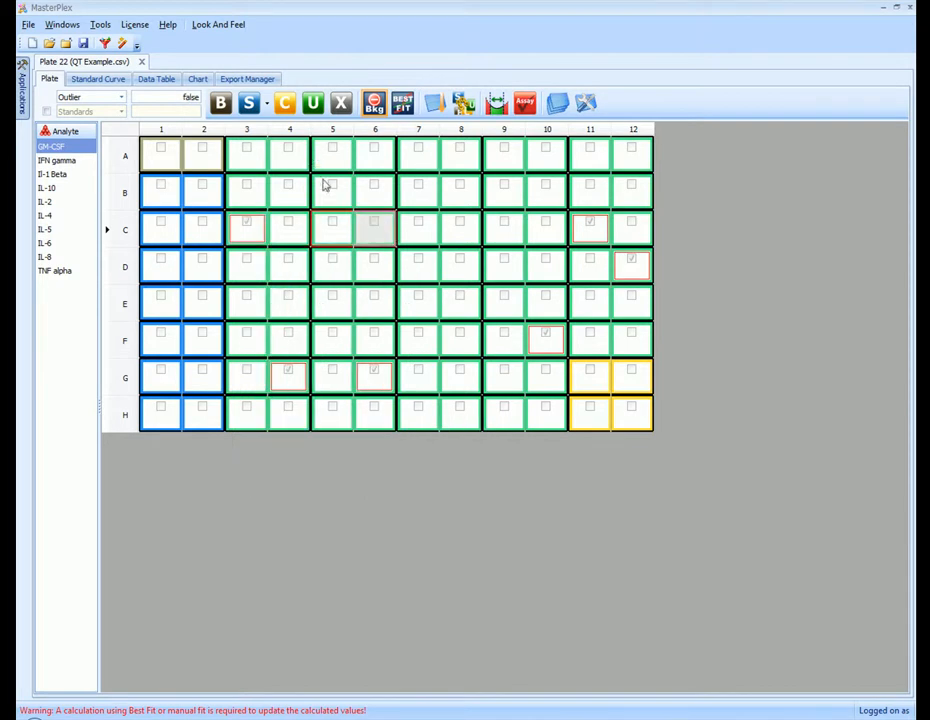
{"action": "left_click_drag", "start_coordinate": [330, 152], "coordinate": [465, 316]}
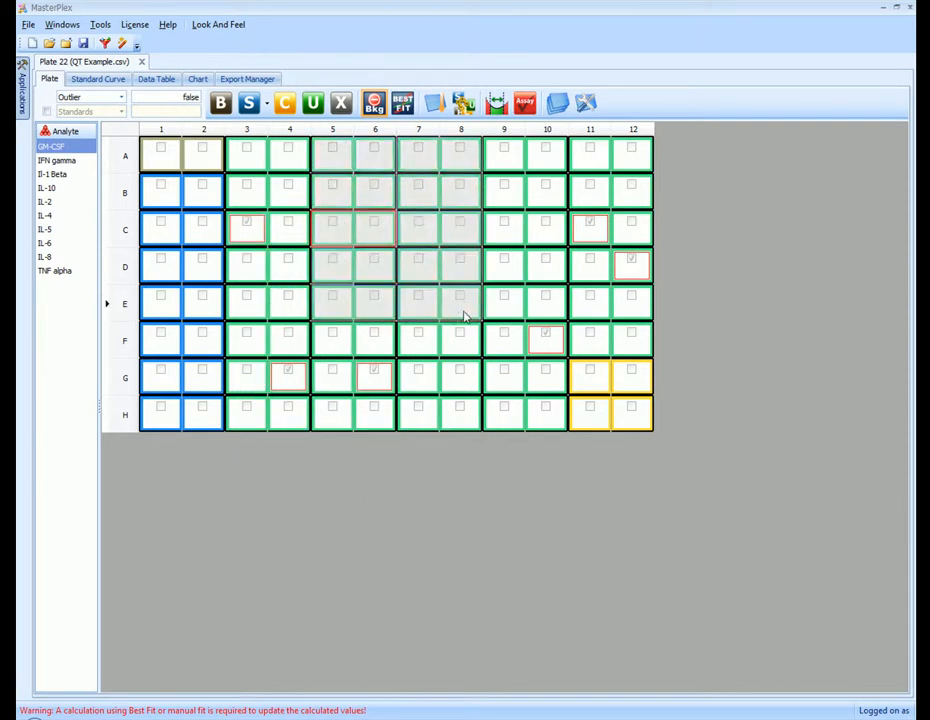
{"action": "right_click", "coordinate": [334, 199]}
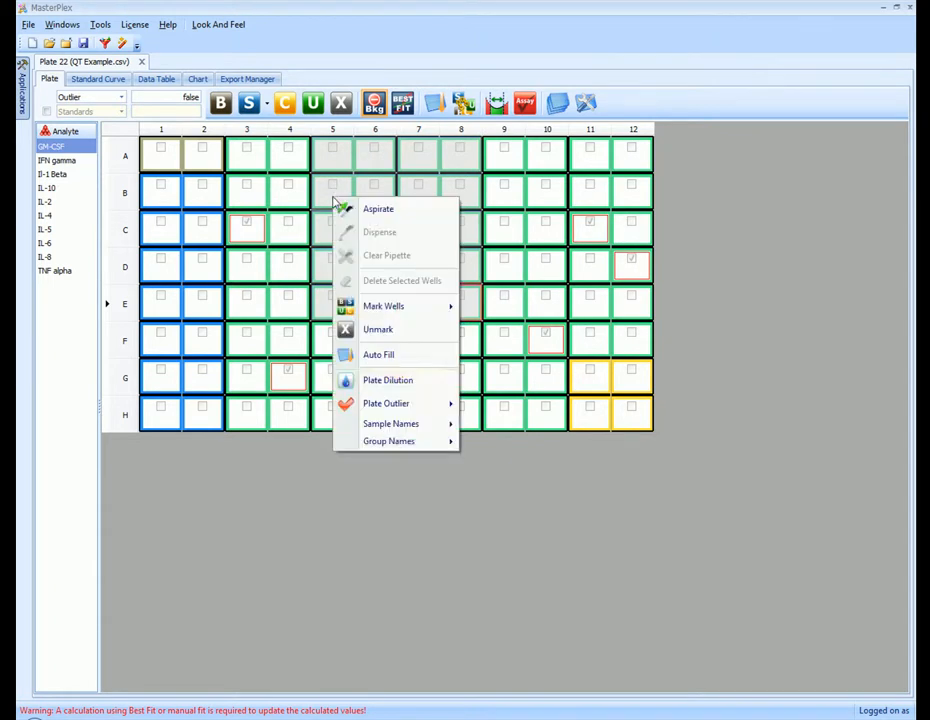
{"action": "mouse_move", "coordinate": [441, 407]}
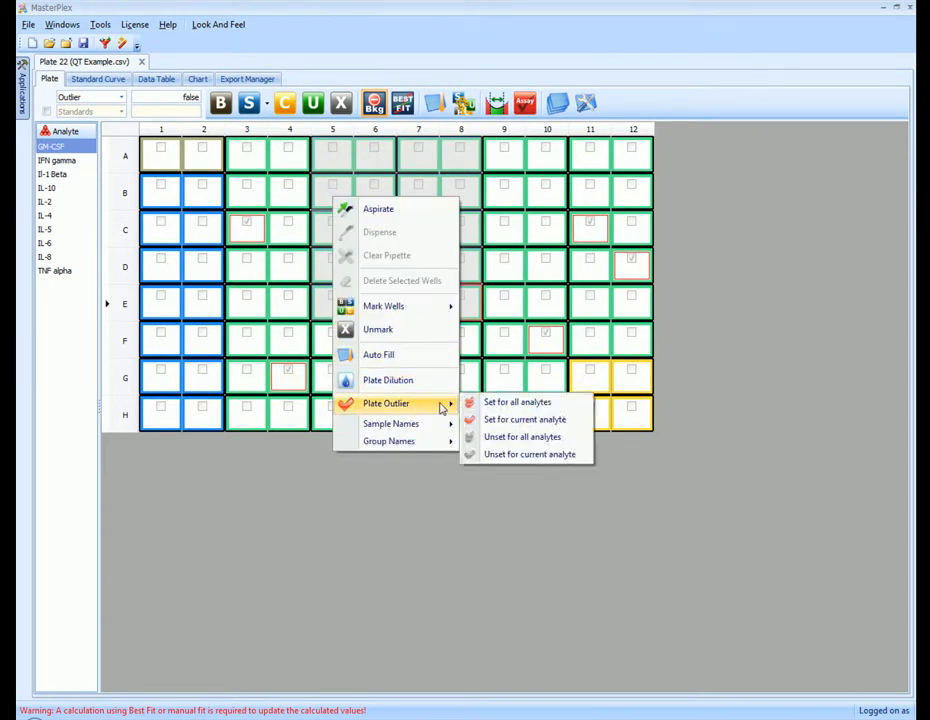
{"action": "left_click", "coordinate": [487, 260]}
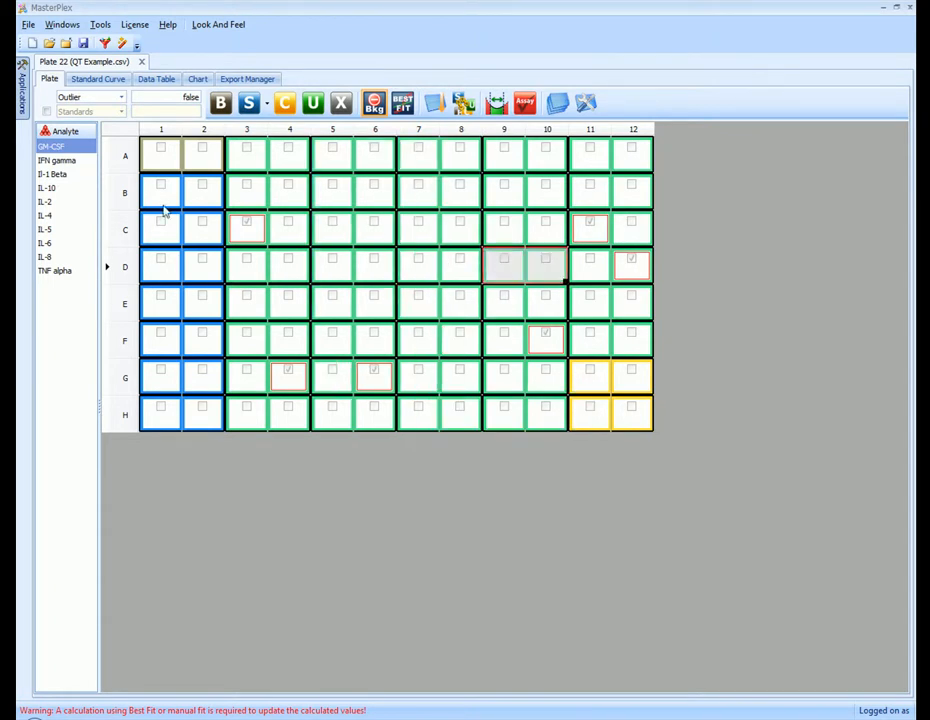
Review the GM-CSF MFI values on the plate, followed by its standard curve with the standards table enlarged to show every row.
{"action": "left_click", "coordinate": [121, 97]}
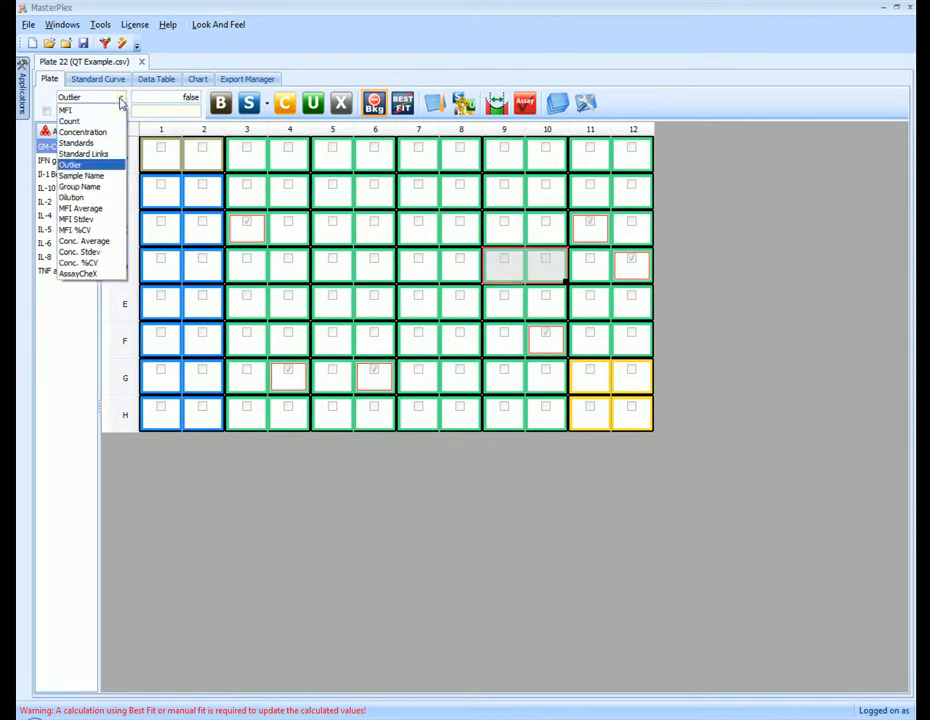
{"action": "left_click", "coordinate": [118, 110]}
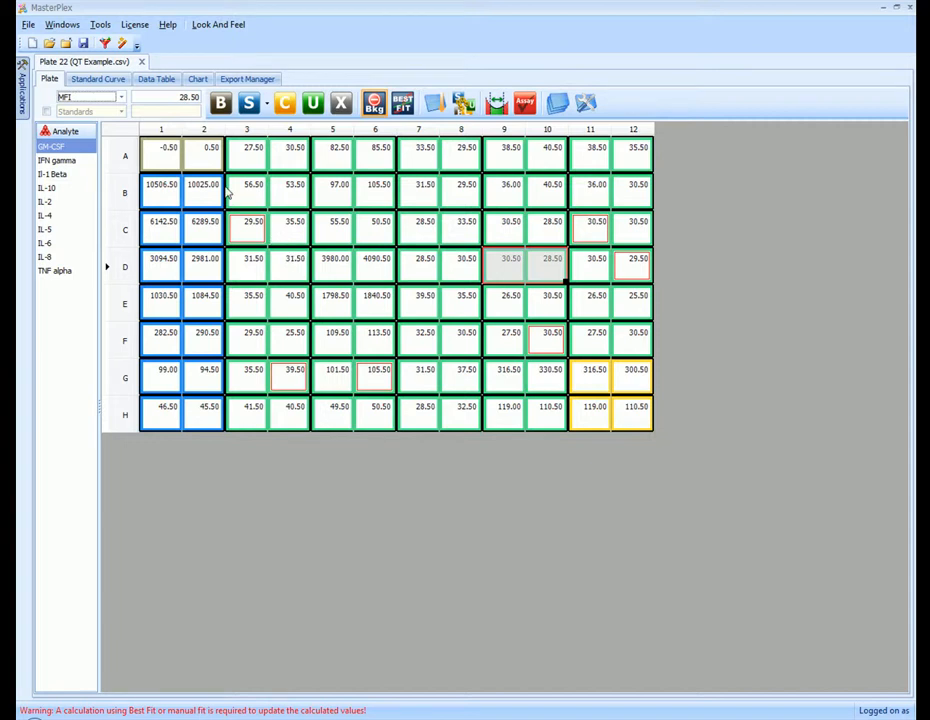
{"action": "left_click", "coordinate": [100, 79]}
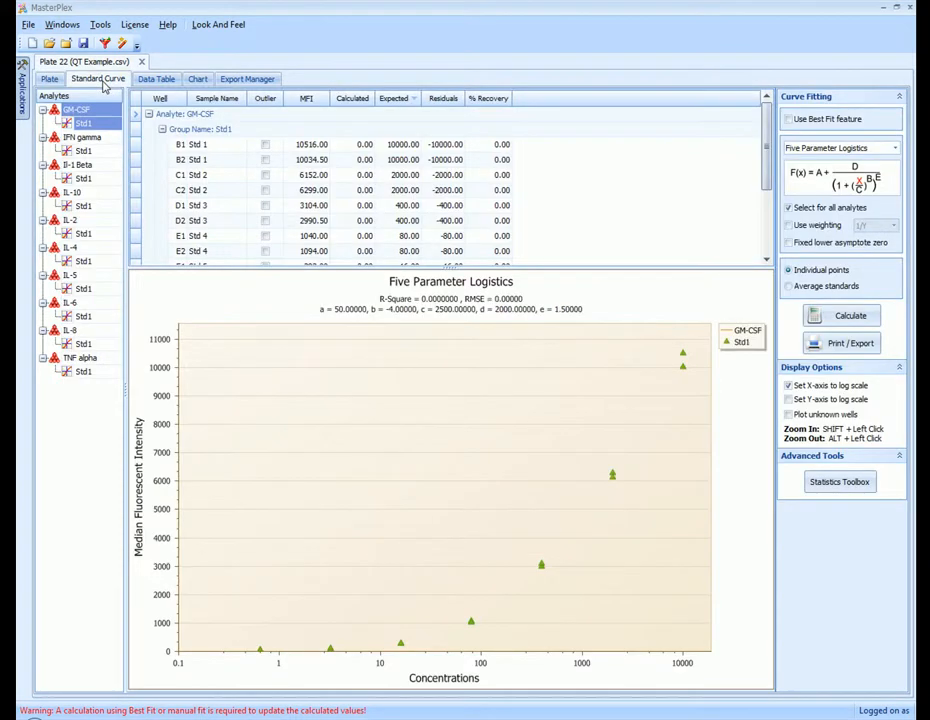
{"action": "left_click_drag", "start_coordinate": [411, 266], "coordinate": [415, 386]}
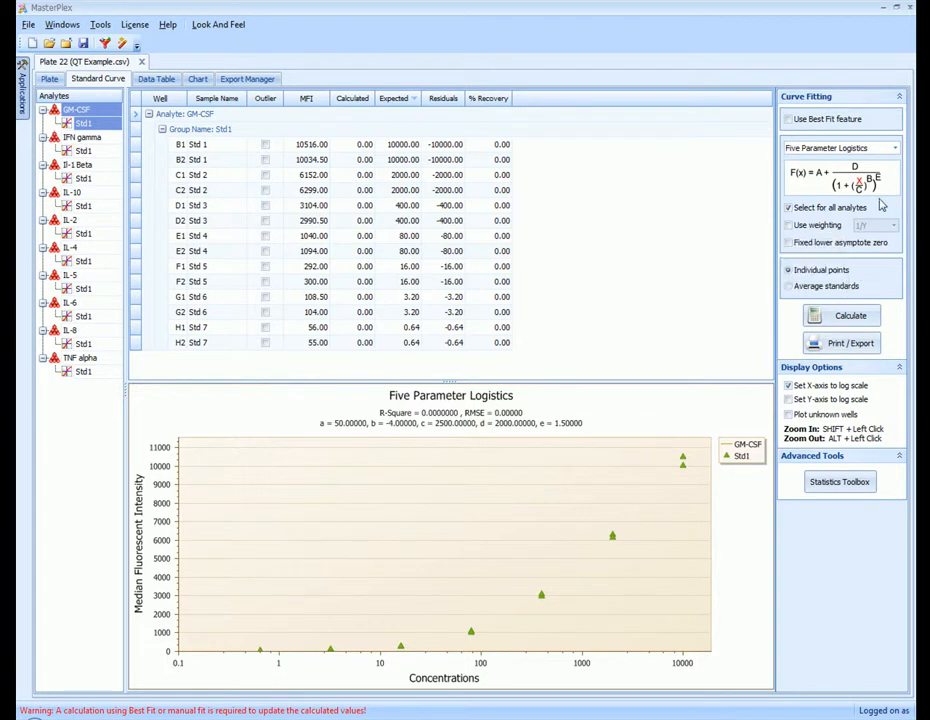
Calculate the standard curves with the Best Fit feature, using individual points.
{"action": "left_click", "coordinate": [788, 120]}
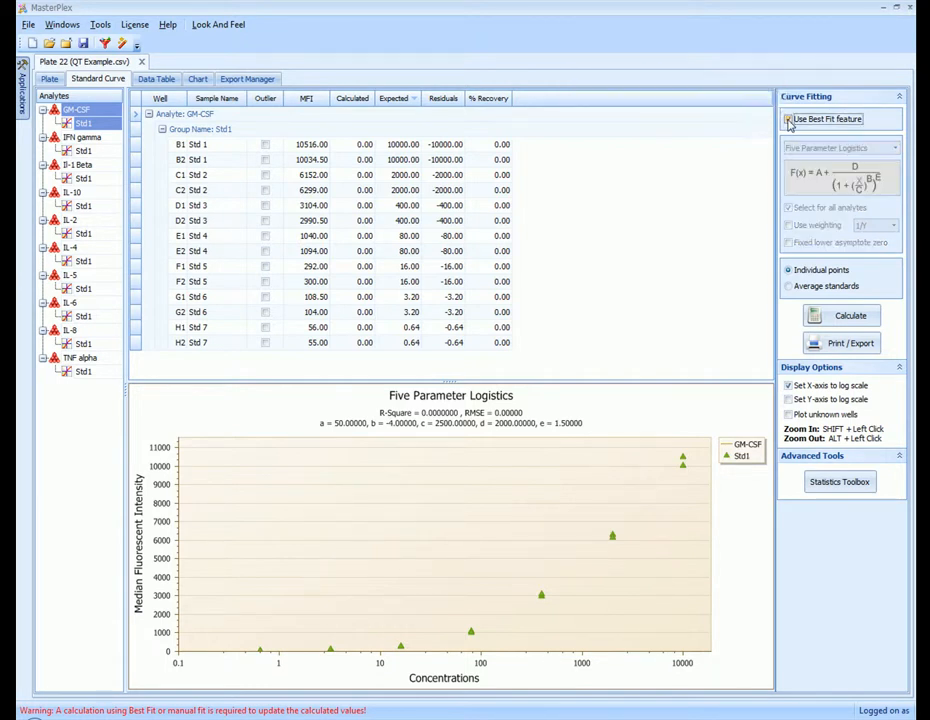
{"action": "left_click", "coordinate": [843, 315]}
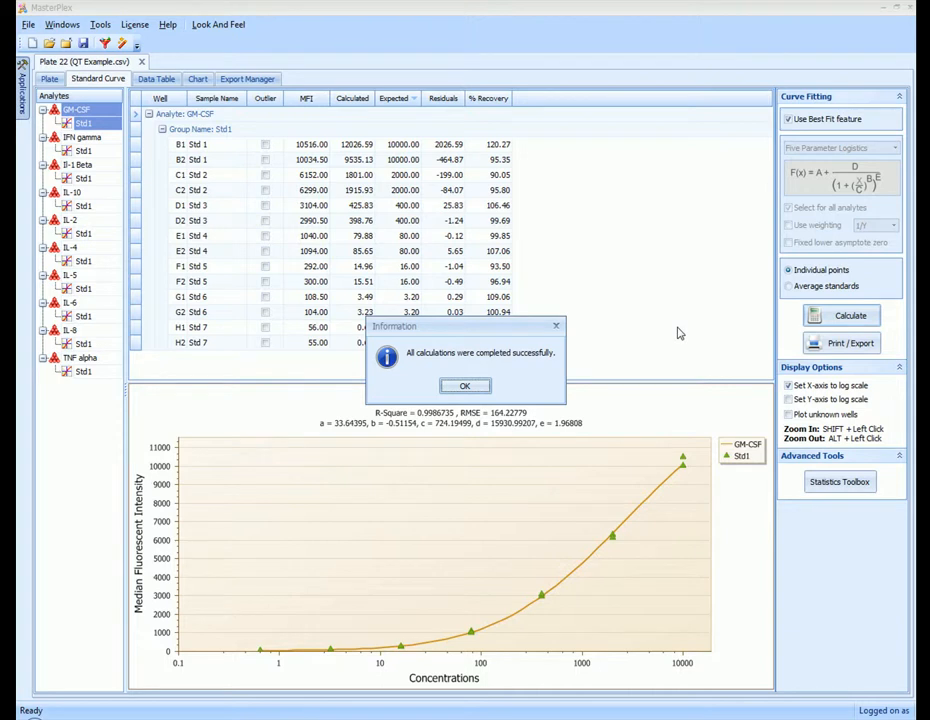
{"action": "left_click", "coordinate": [466, 386]}
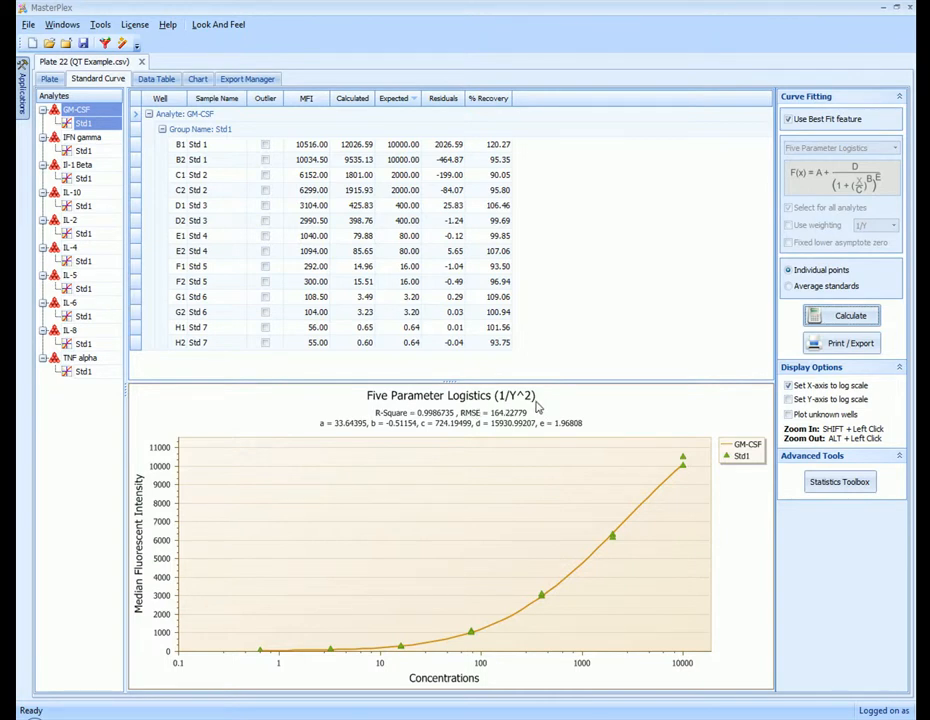
Review the best-fit standard curves for IFN gamma, Il-1 Beta, IL-10, IL-2, IL-4 and IL-5 one by one.
{"action": "left_click", "coordinate": [93, 152]}
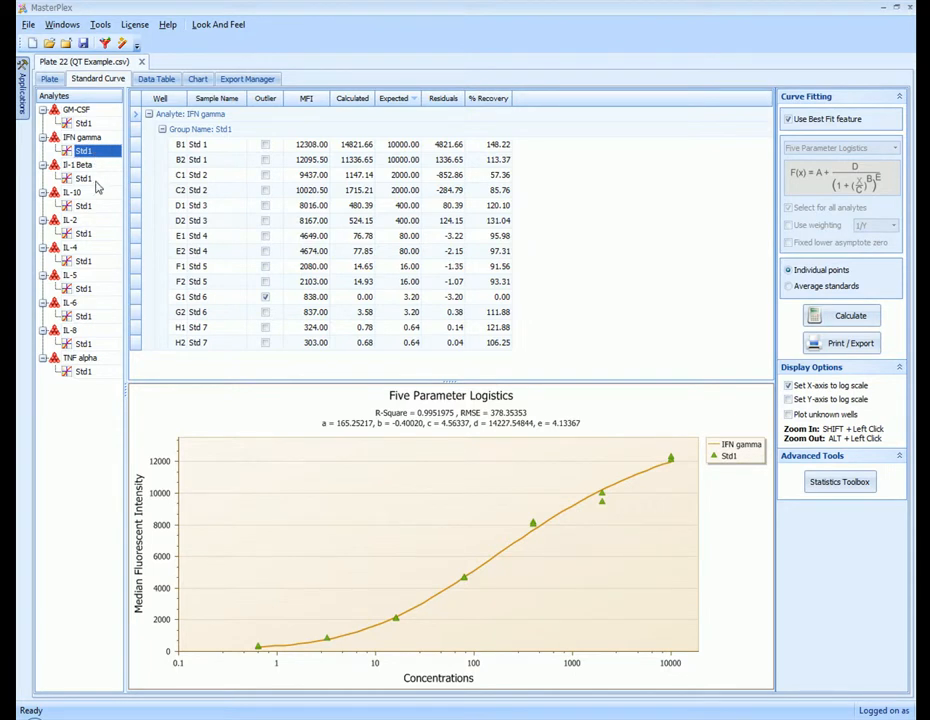
{"action": "left_click", "coordinate": [86, 179]}
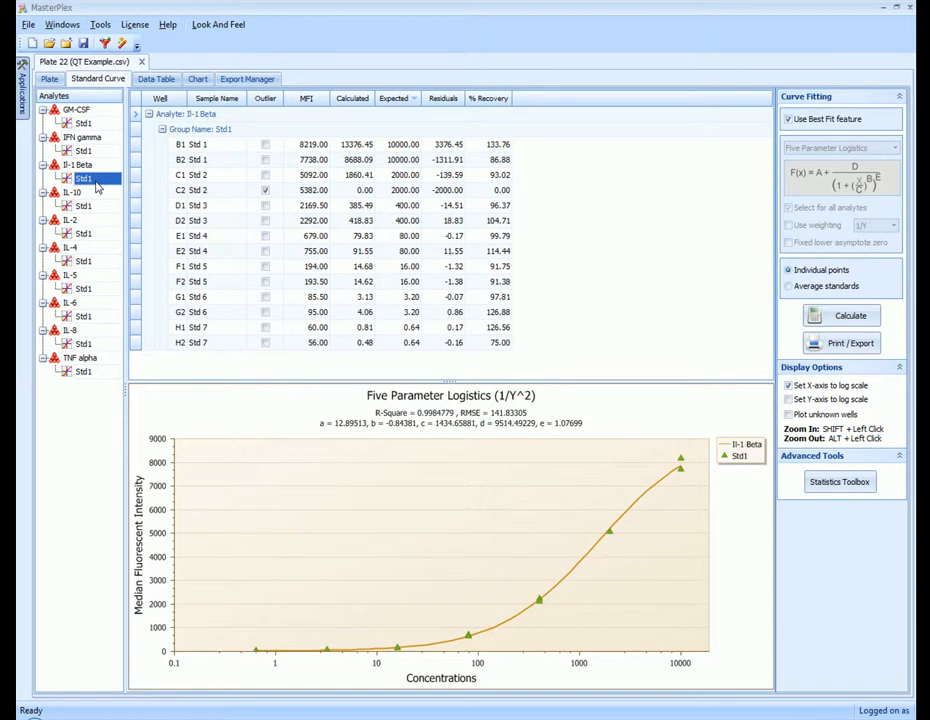
{"action": "left_click", "coordinate": [88, 206]}
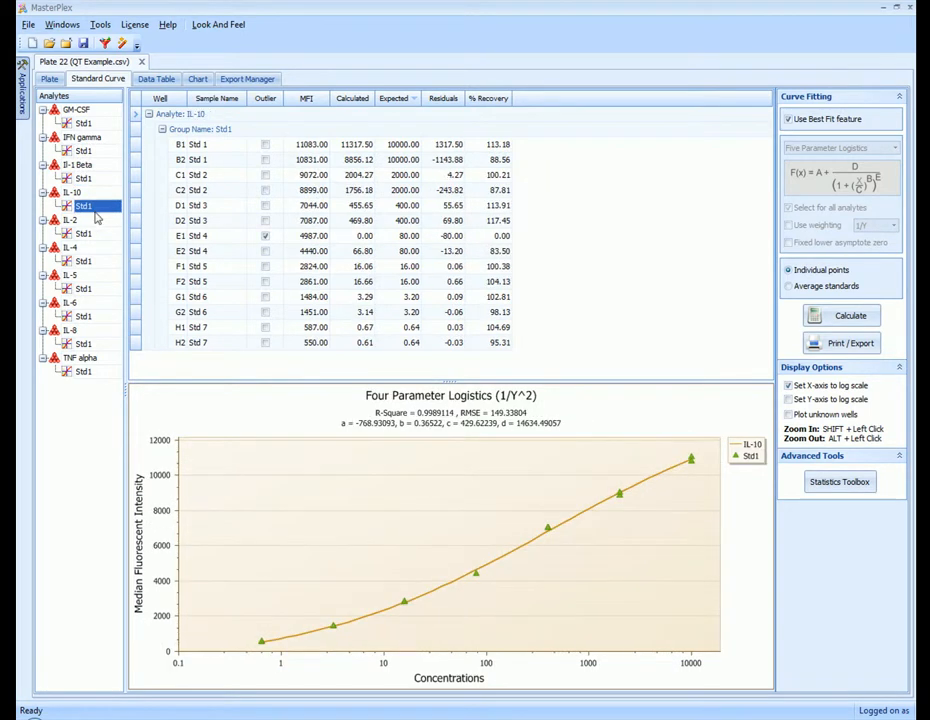
{"action": "left_click", "coordinate": [90, 235]}
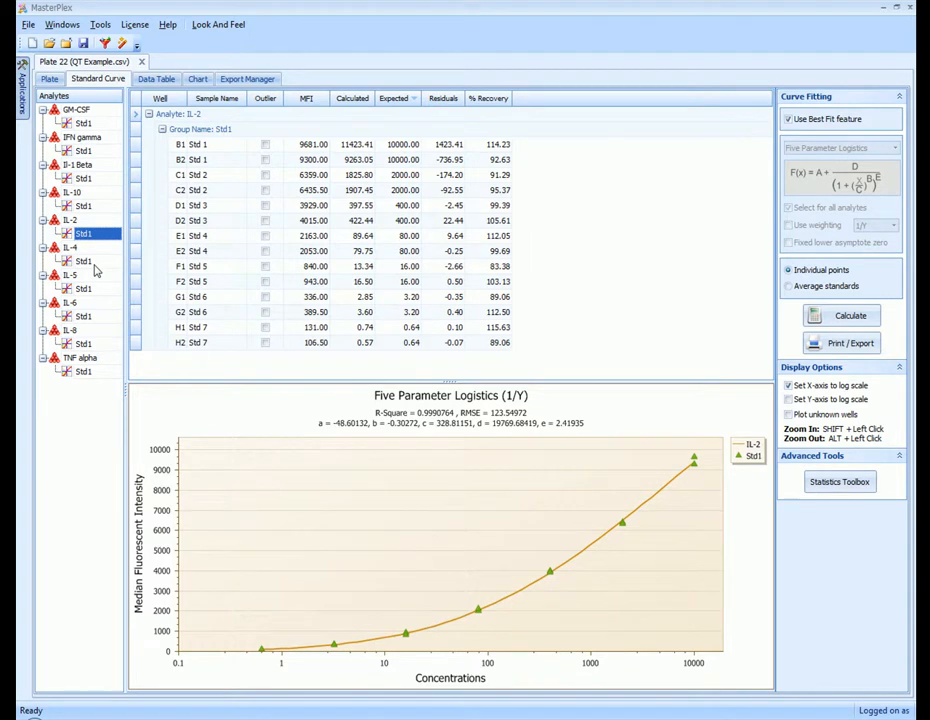
{"action": "left_click", "coordinate": [90, 262]}
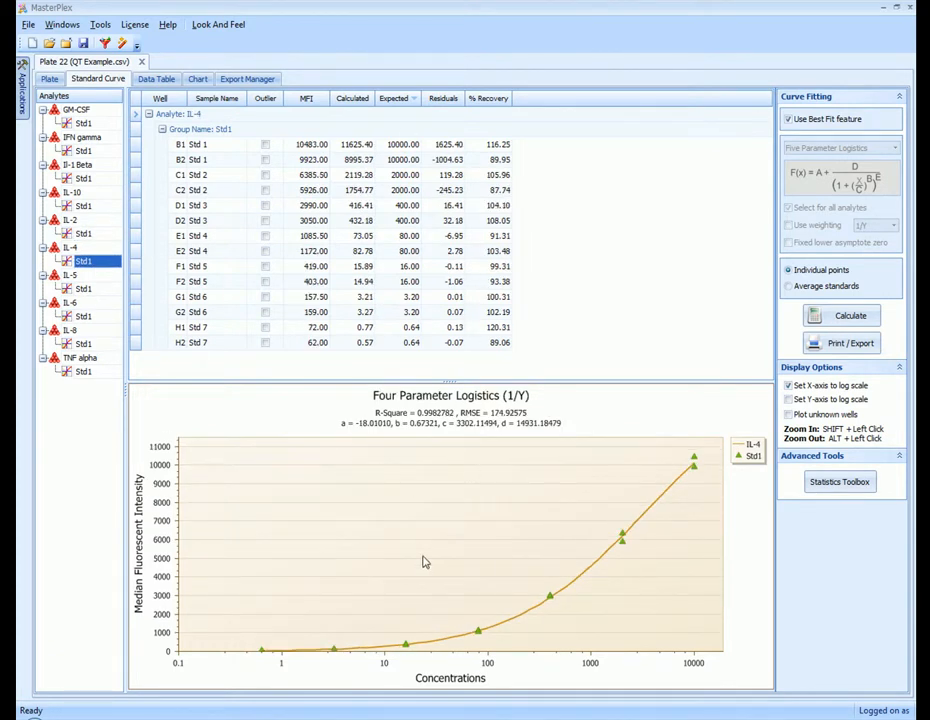
{"action": "left_click", "coordinate": [85, 289]}
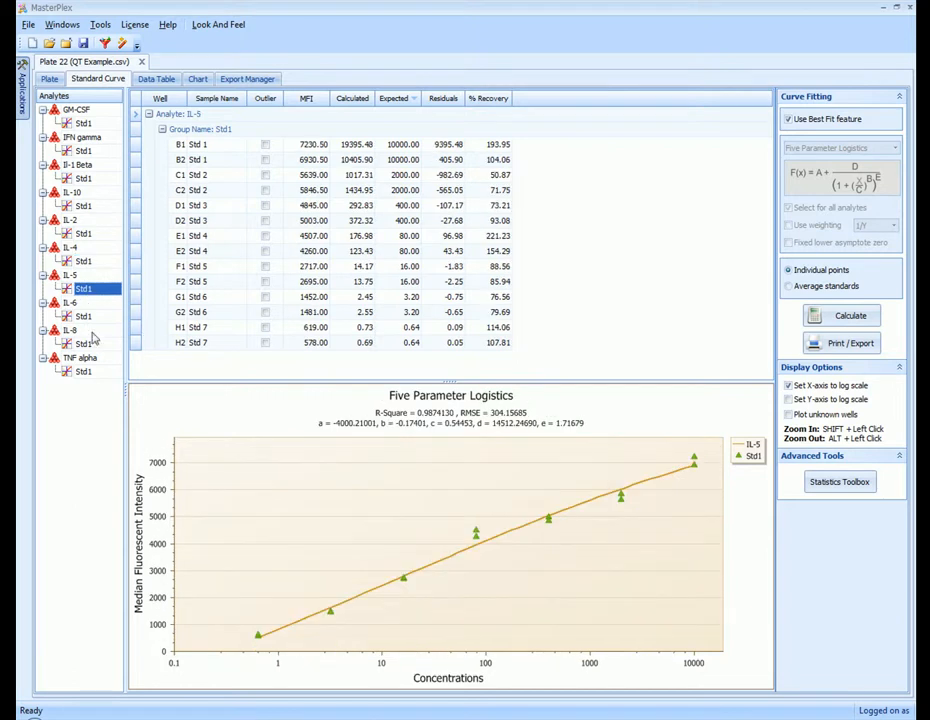
Overlay the standard curves of GM-CSF, IFN gamma, Il-1 Beta and IL-10 in one chart.
{"action": "left_click", "coordinate": [85, 123]}
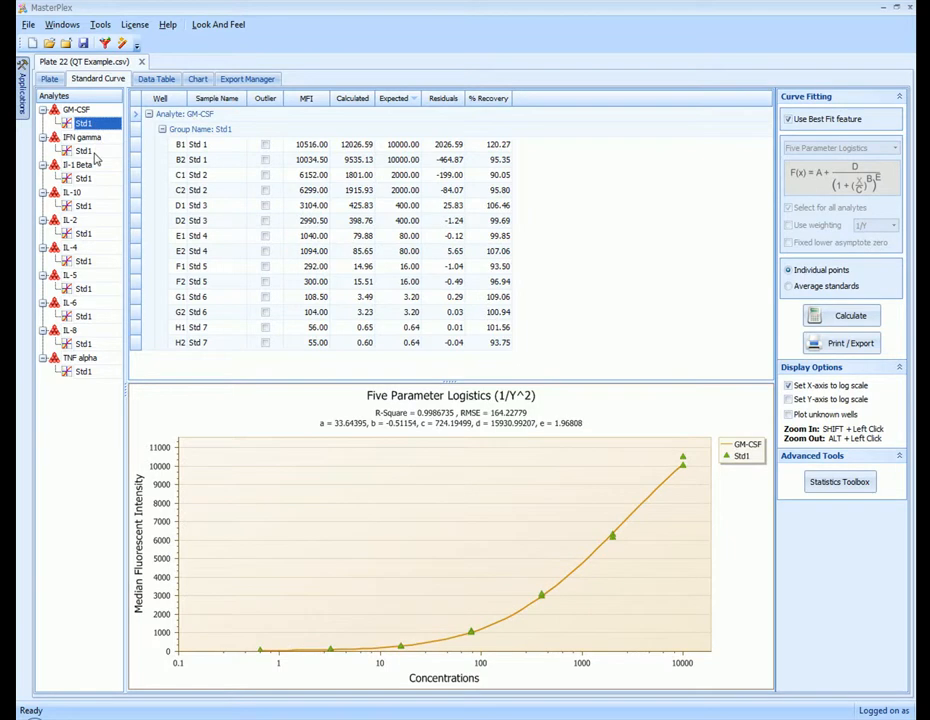
{"action": "left_click", "coordinate": [90, 151], "text": "ctrl"}
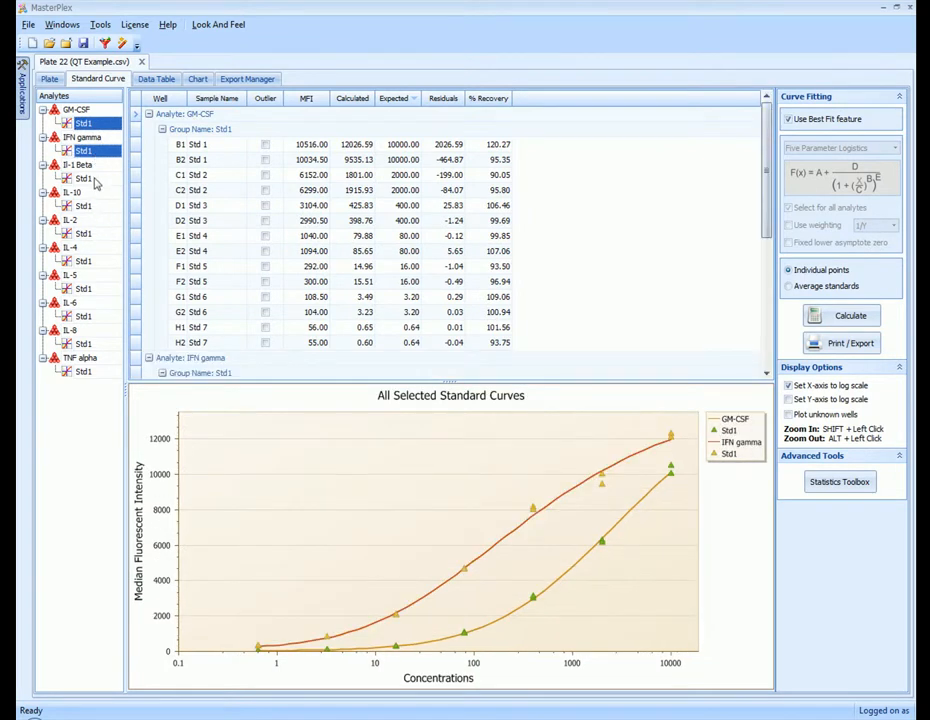
{"action": "left_click", "coordinate": [92, 178], "text": "ctrl"}
{"action": "left_click", "coordinate": [92, 207], "text": "ctrl"}
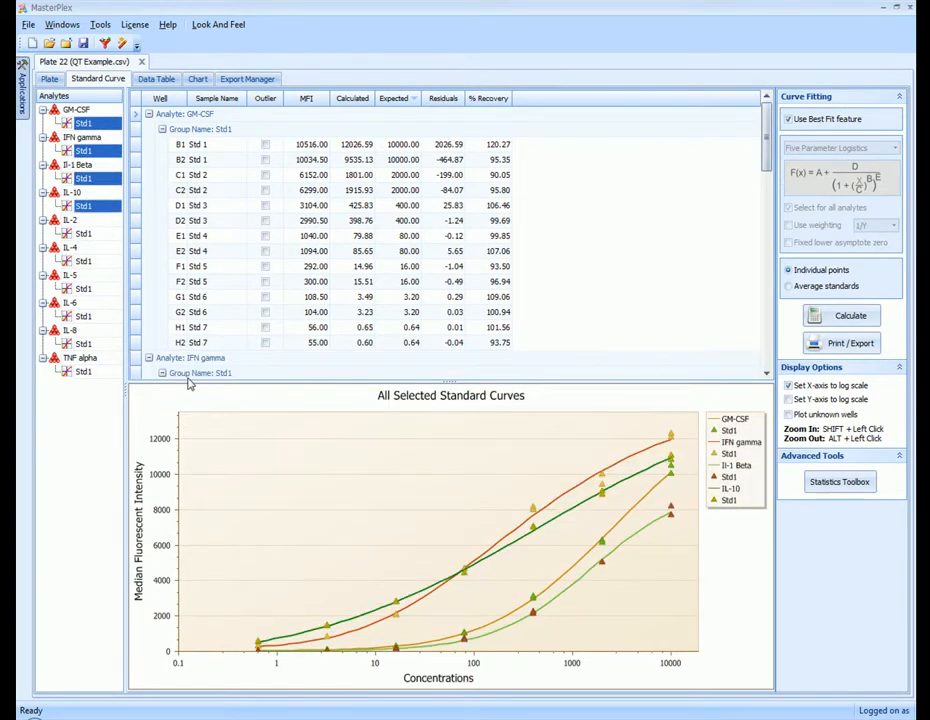
Show only the IL-4 standard curve and check the chart's copy, export and labelling options without changing anything.
{"action": "left_click", "coordinate": [90, 263]}
{"action": "right_click", "coordinate": [407, 472]}
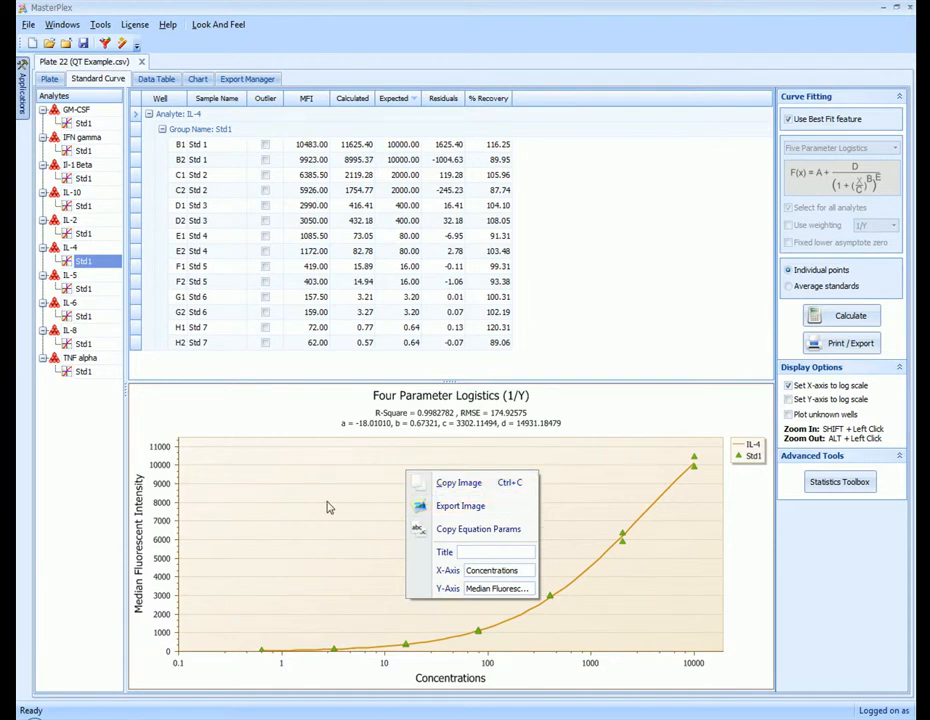
{"action": "left_click", "coordinate": [318, 426]}
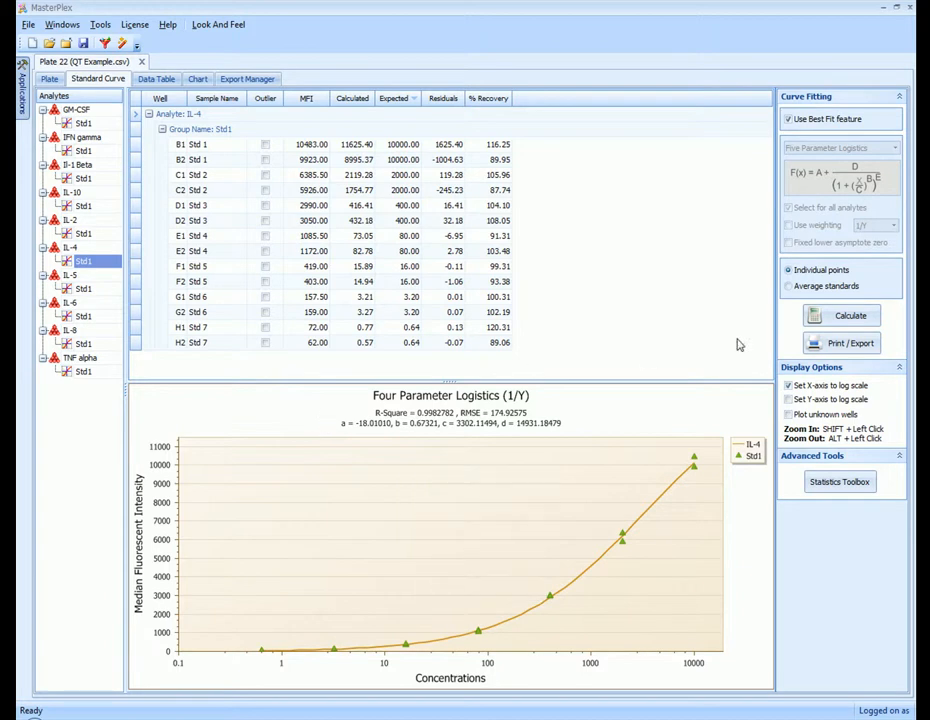
Turn off the Best Fit feature and set the curve model to Five Parameter Logistics with 1/Y^2 weighting.
{"action": "left_click", "coordinate": [788, 119]}
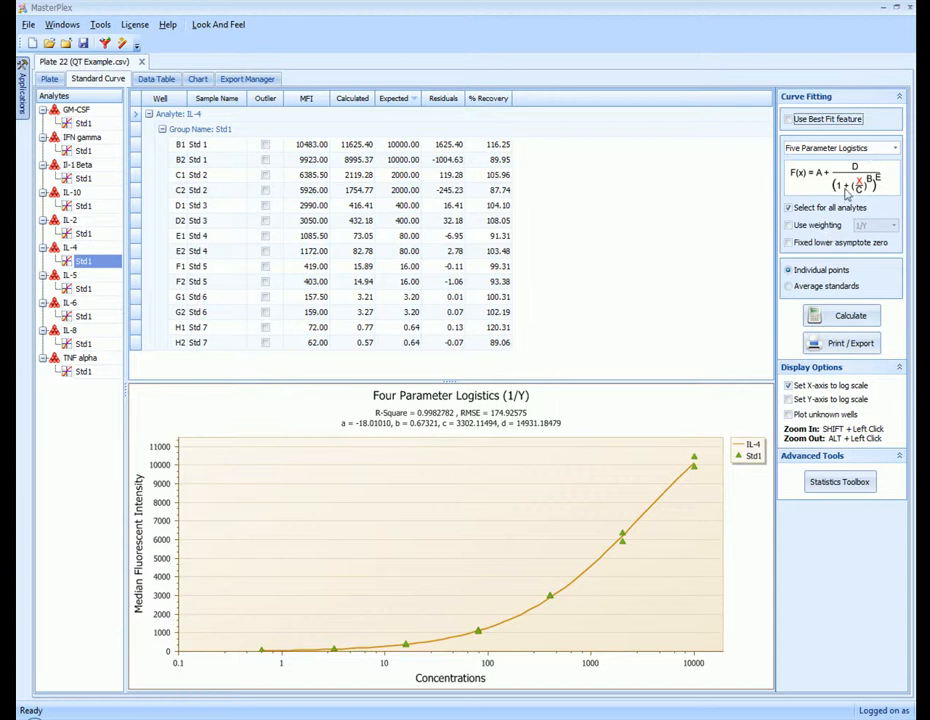
{"action": "left_click", "coordinate": [893, 148]}
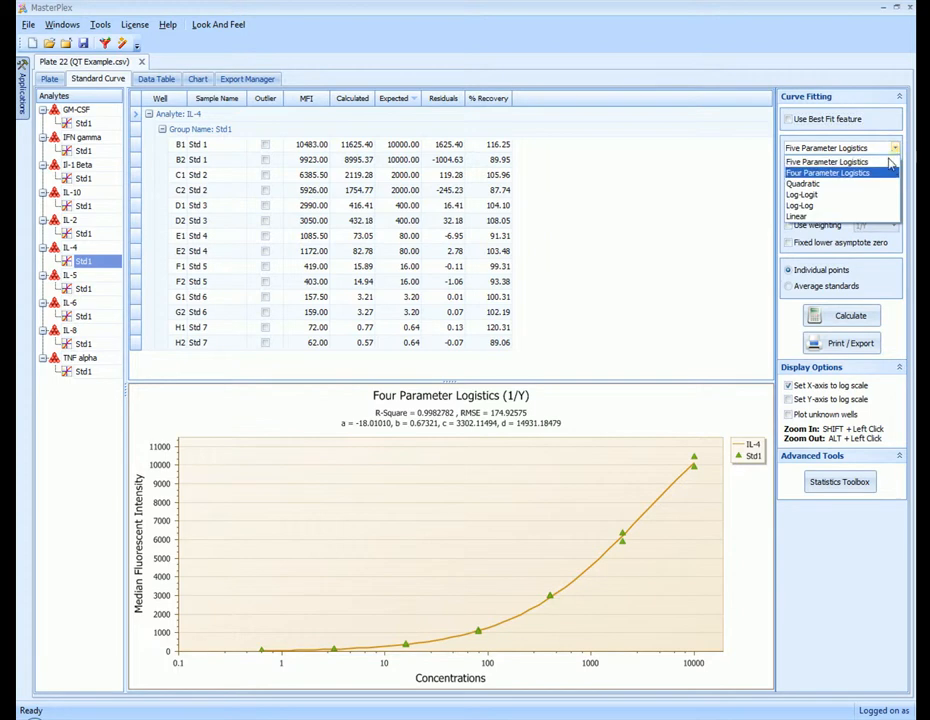
{"action": "left_click", "coordinate": [830, 161]}
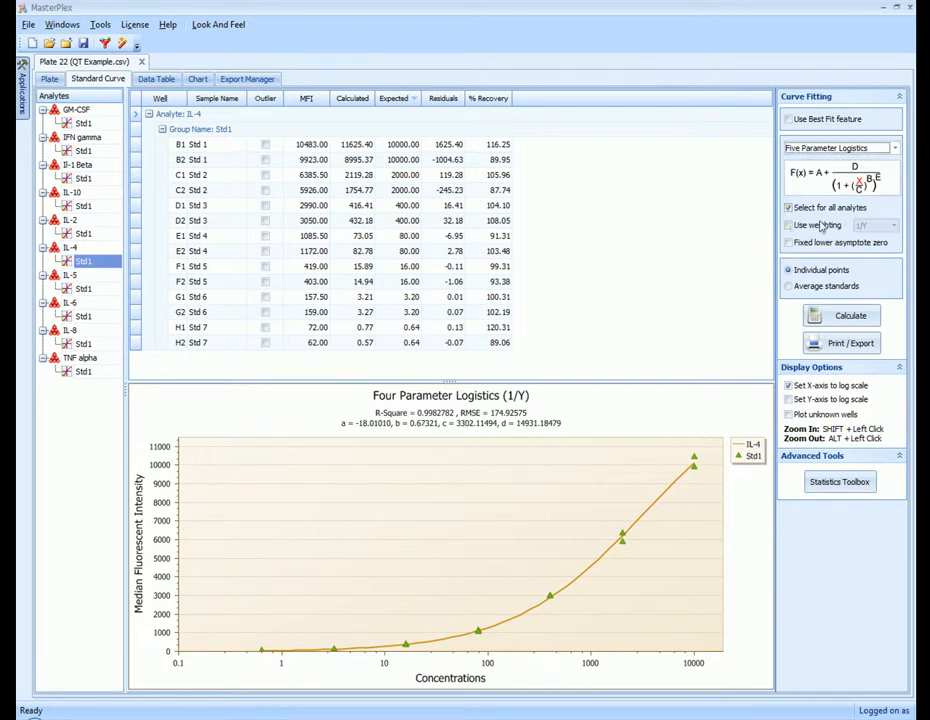
{"action": "left_click", "coordinate": [790, 226]}
{"action": "left_click", "coordinate": [890, 226]}
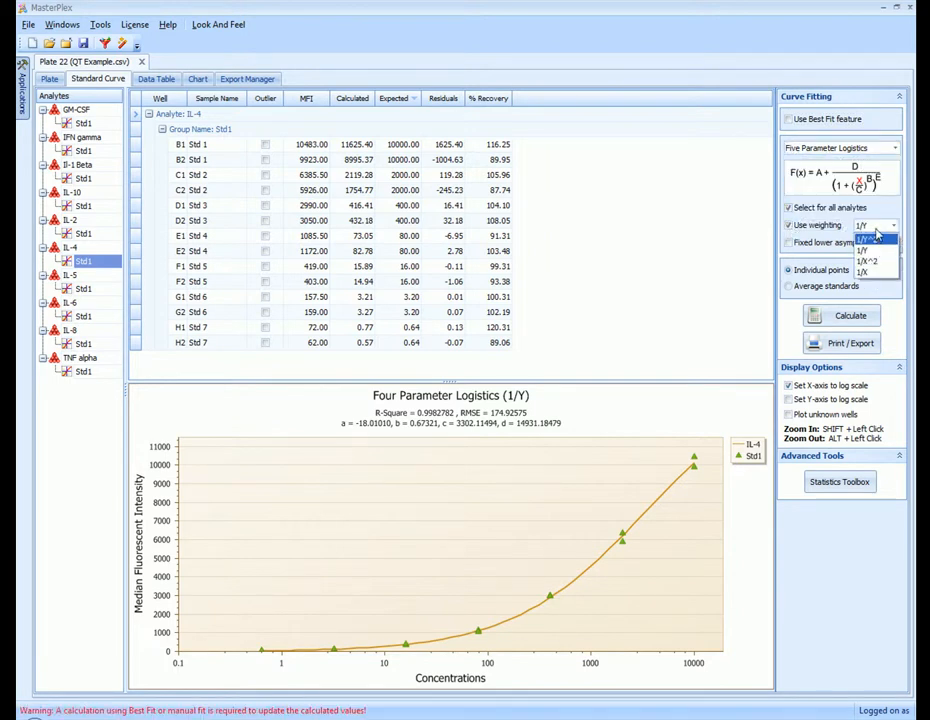
{"action": "left_click", "coordinate": [877, 242]}
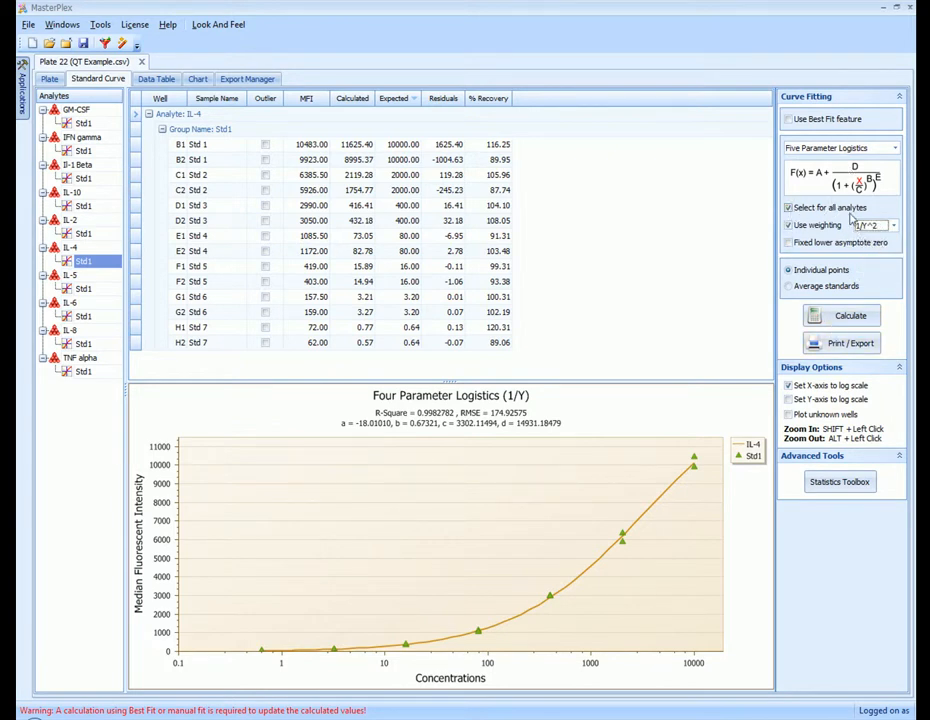
Turn off applying the fit to all analytes and check the individual fit settings of GM-CSF, IFN gamma and Il-1 Beta.
{"action": "left_click", "coordinate": [786, 208]}
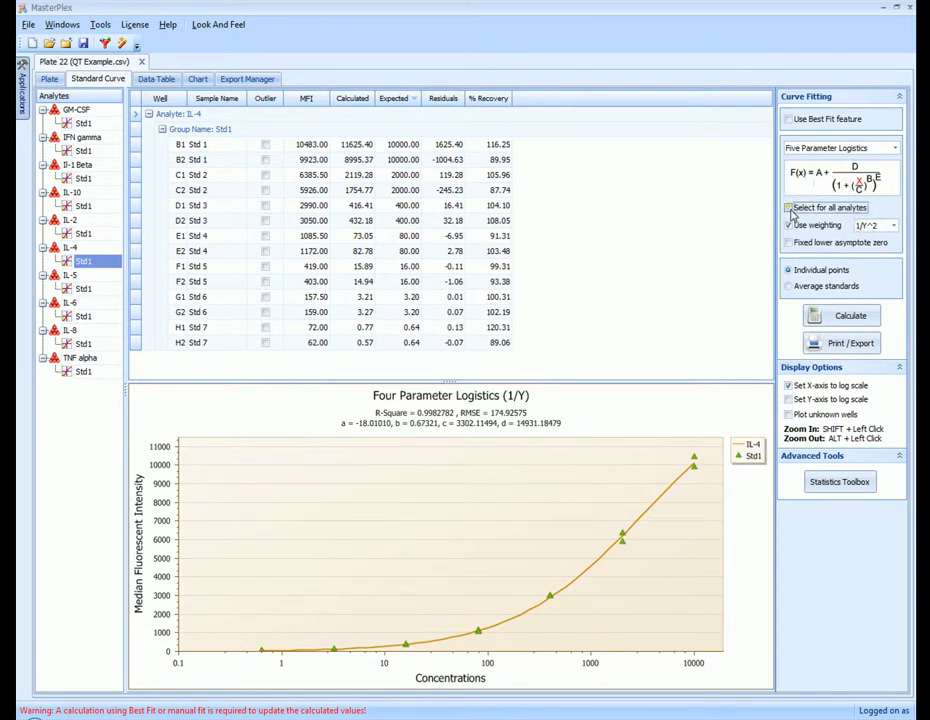
{"action": "left_click", "coordinate": [83, 122]}
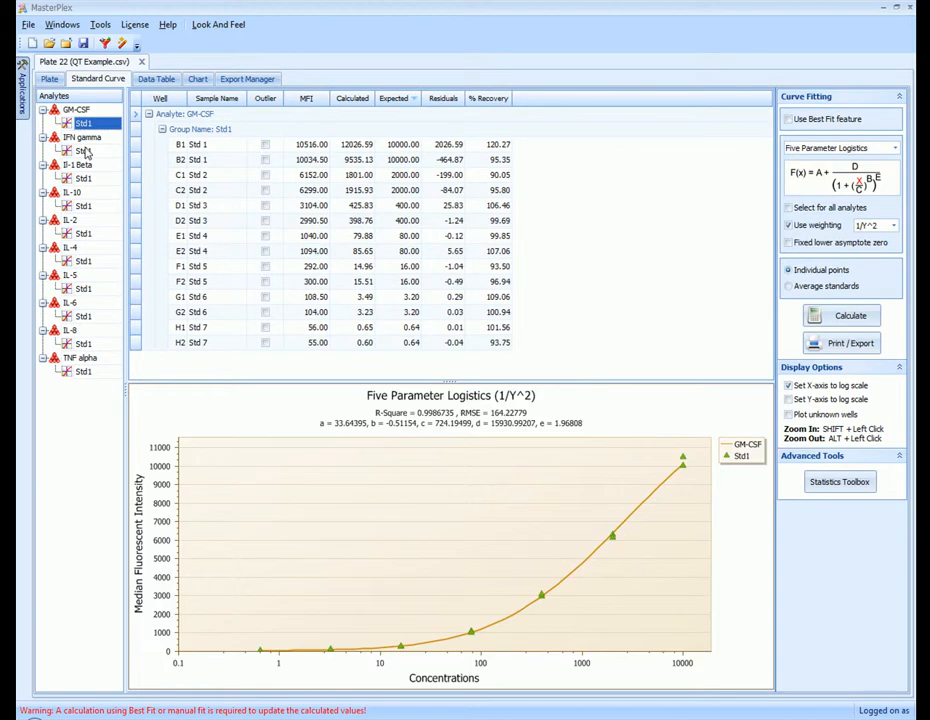
{"action": "left_click", "coordinate": [83, 150]}
{"action": "left_click", "coordinate": [84, 180]}
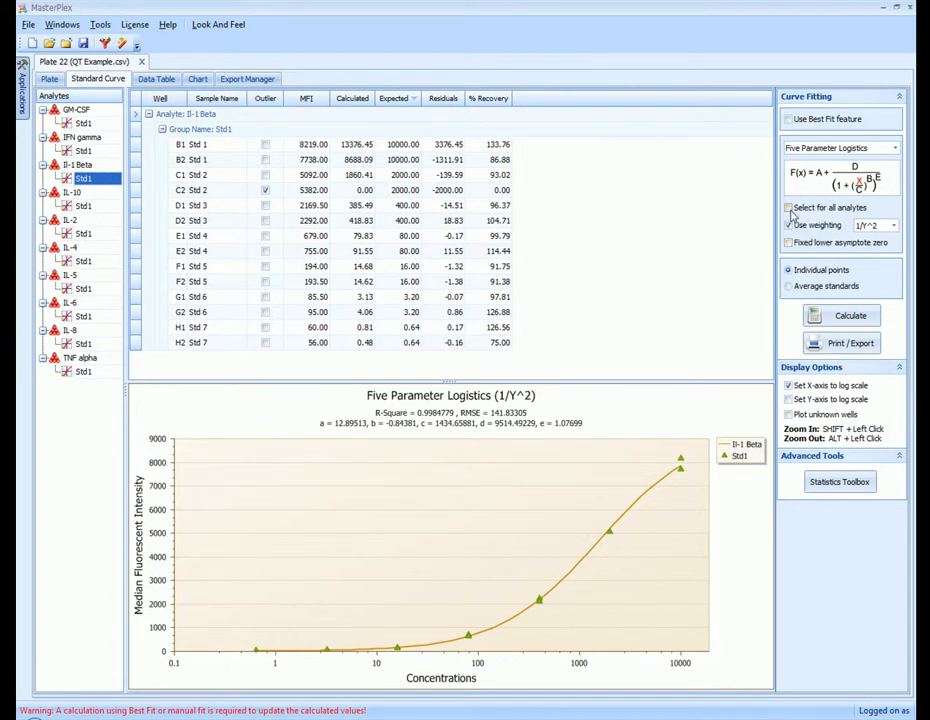
Apply the manual fit settings to all analytes and calculate the standard curves.
{"action": "left_click", "coordinate": [789, 208]}
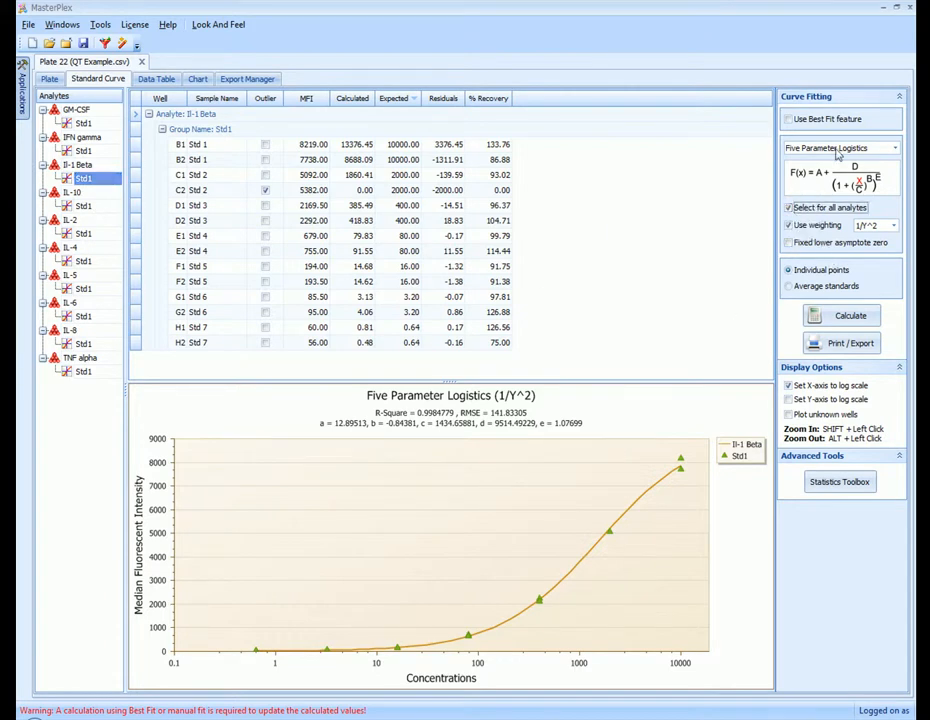
{"action": "left_click", "coordinate": [853, 318]}
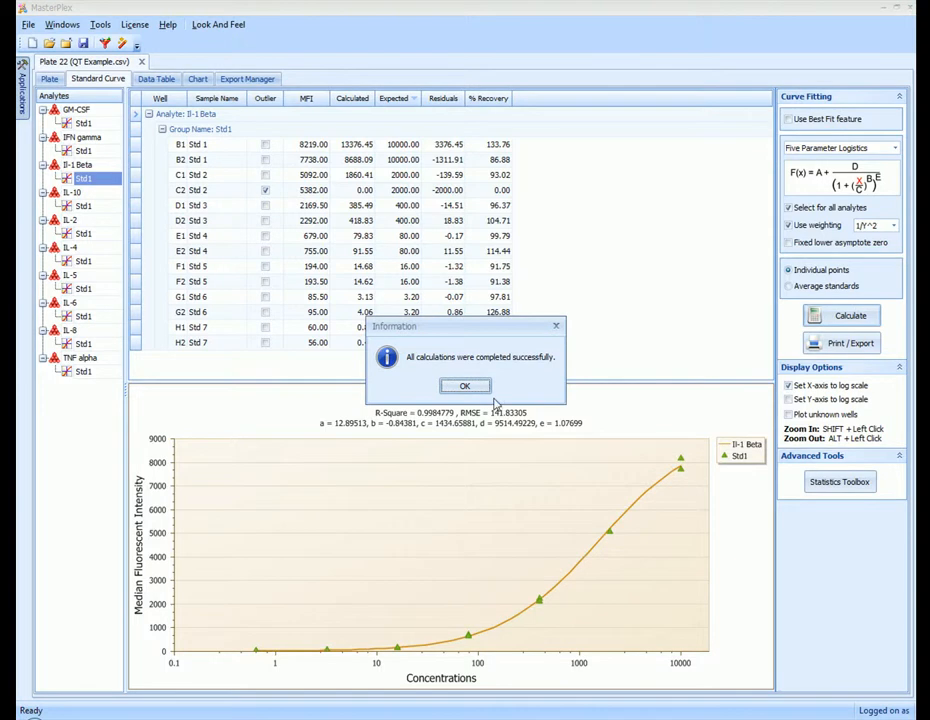
{"action": "left_click", "coordinate": [465, 389]}
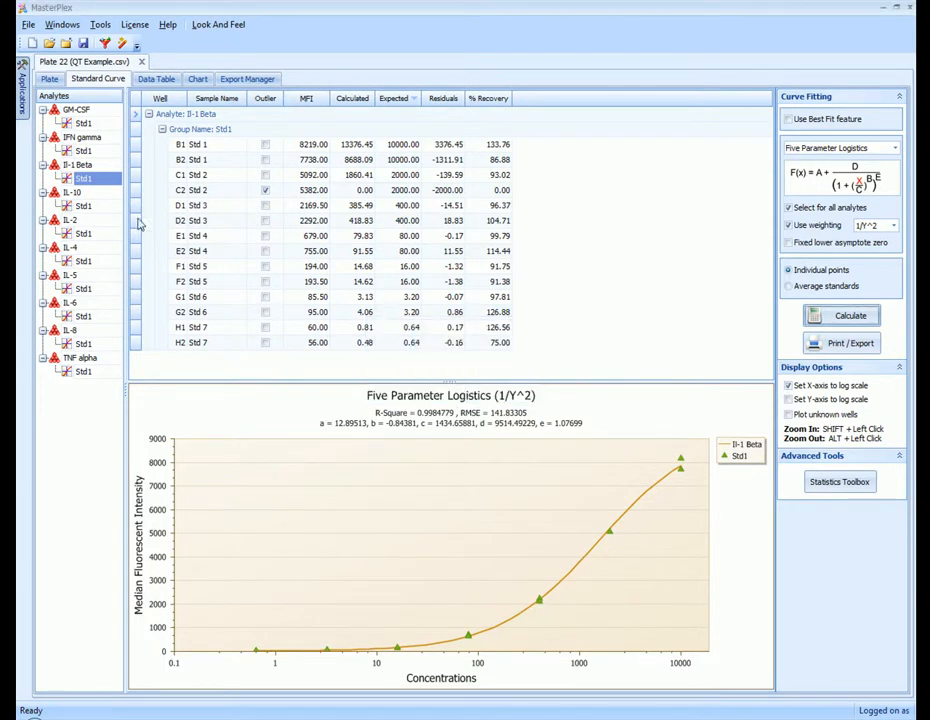
Review the recalculated Five Parameter Logistics curves for GM-CSF, IFN gamma, Il-1 Beta, IL-10, IL-2 and IL-4.
{"action": "left_click", "coordinate": [88, 125]}
{"action": "left_click", "coordinate": [86, 150]}
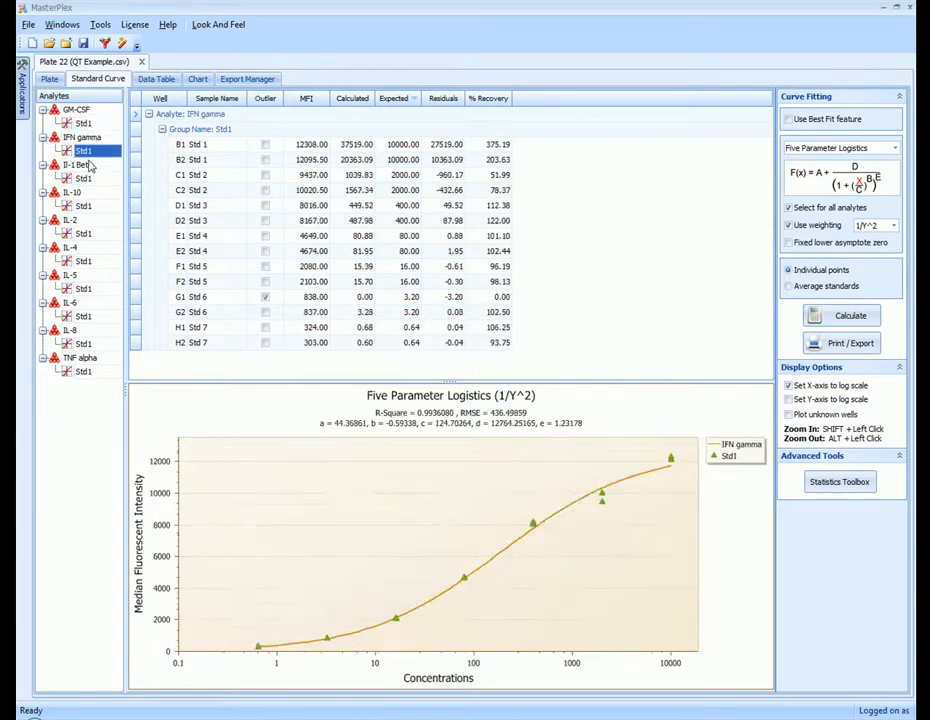
{"action": "left_click", "coordinate": [86, 179]}
{"action": "left_click", "coordinate": [87, 206]}
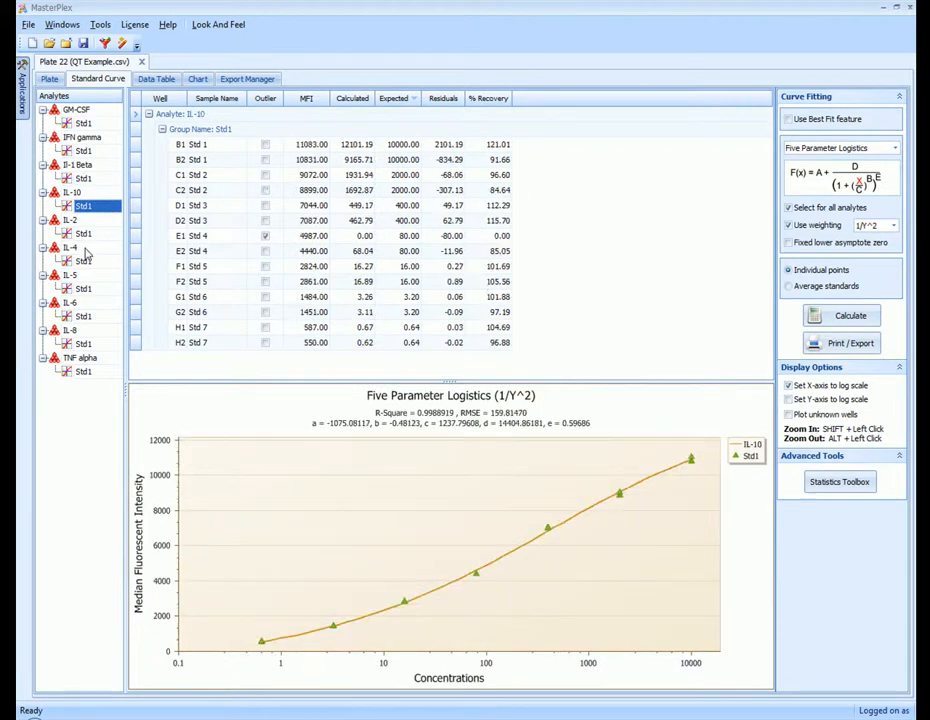
{"action": "left_click", "coordinate": [84, 233]}
{"action": "left_click", "coordinate": [84, 261]}
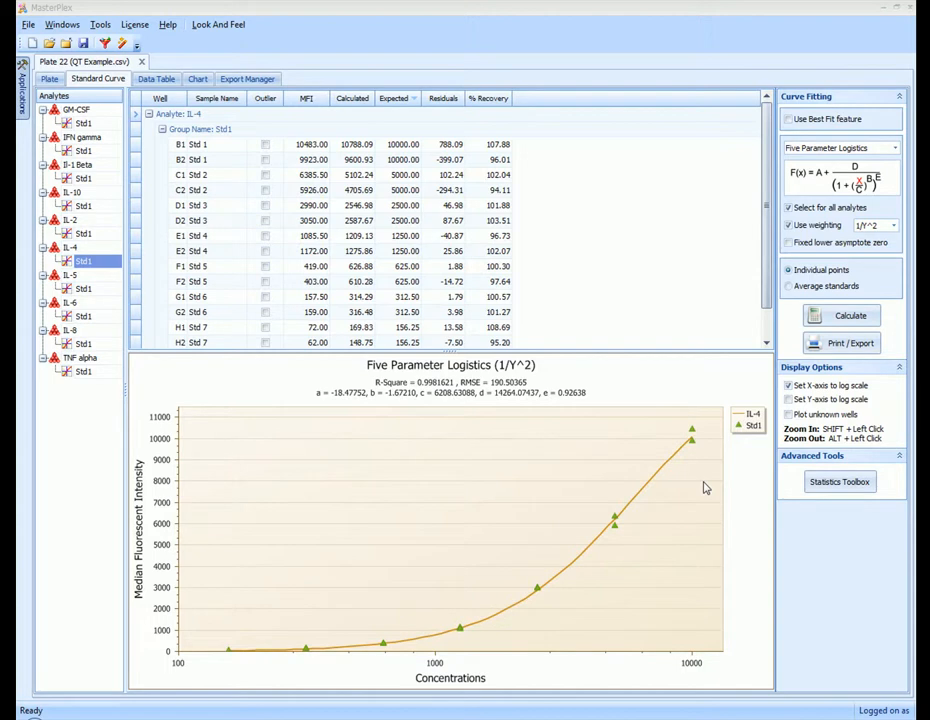
Save the current plate setup as a template named Demo and check its properties in the Template Manager.
{"action": "left_click", "coordinate": [52, 81]}
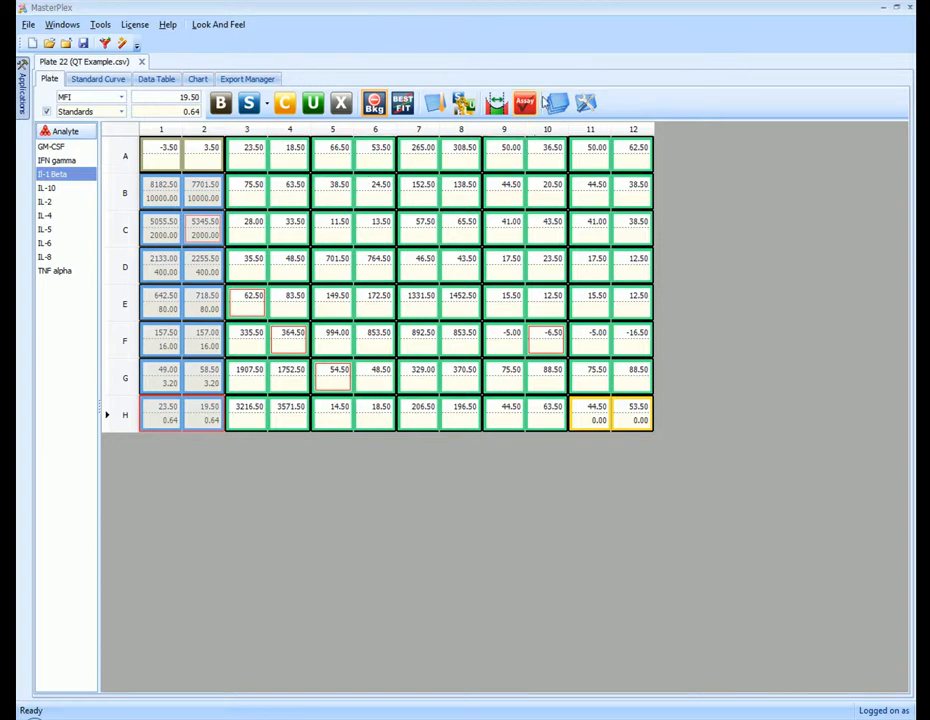
{"action": "left_click", "coordinate": [555, 110]}
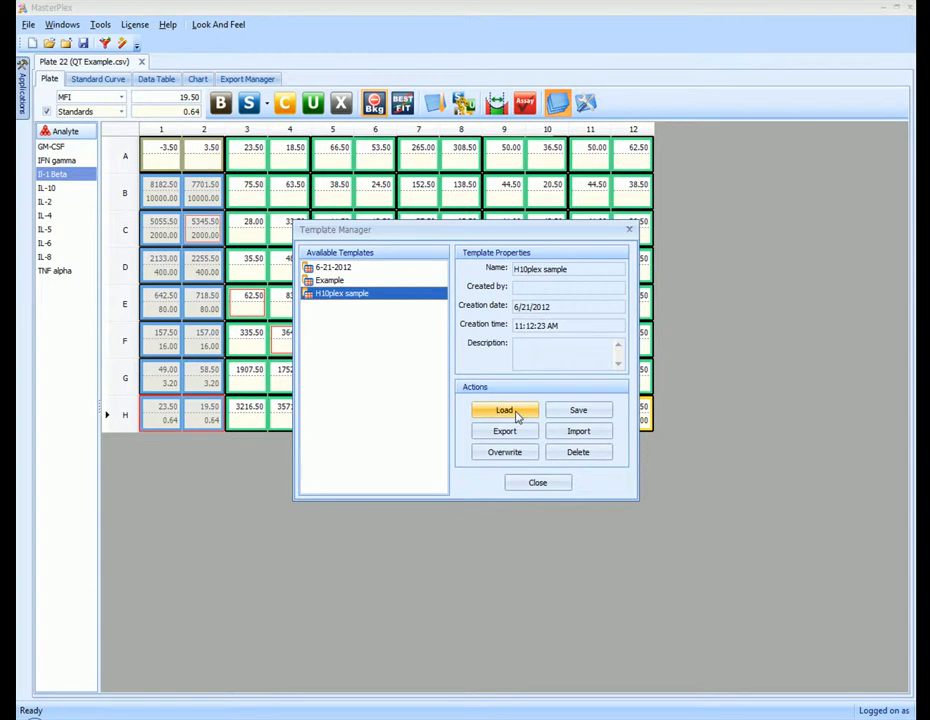
{"action": "left_click", "coordinate": [587, 414]}
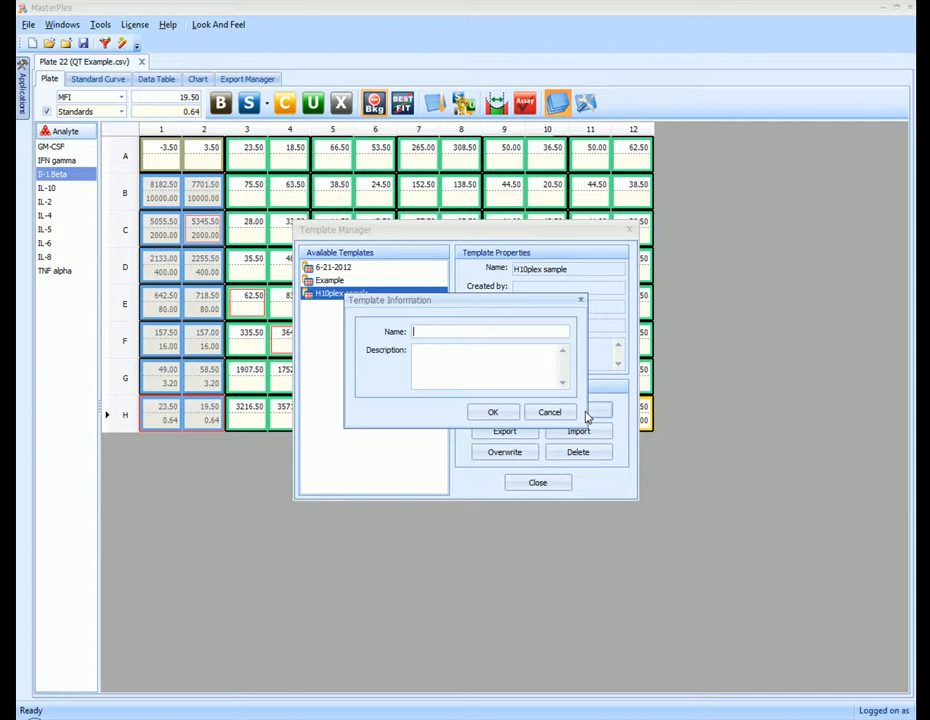
{"action": "type", "text": "Demo"}
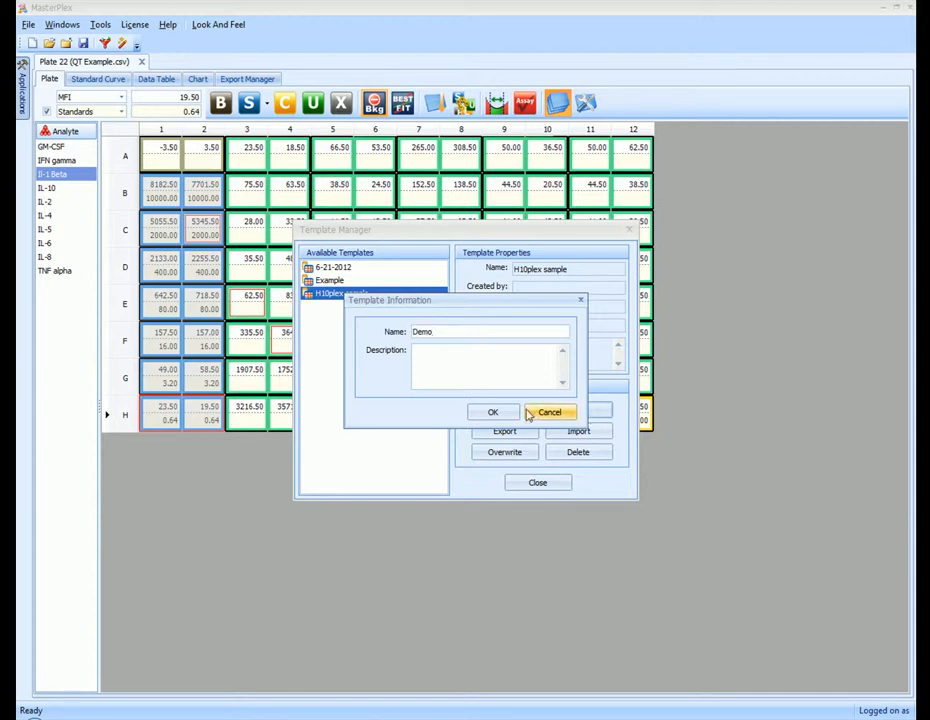
{"action": "left_click", "coordinate": [493, 412]}
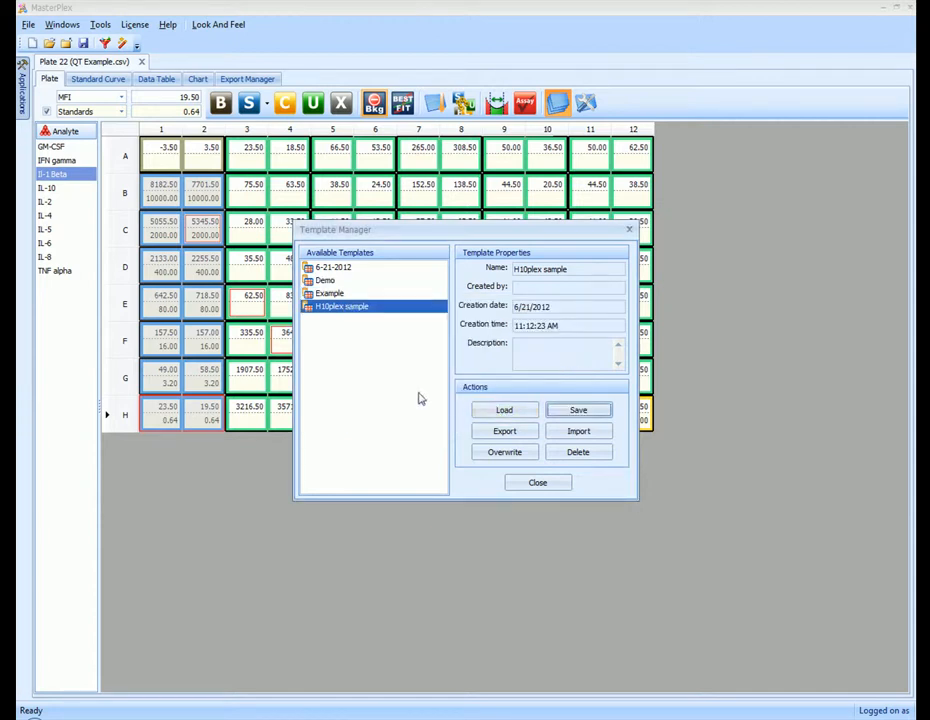
{"action": "left_click", "coordinate": [364, 282]}
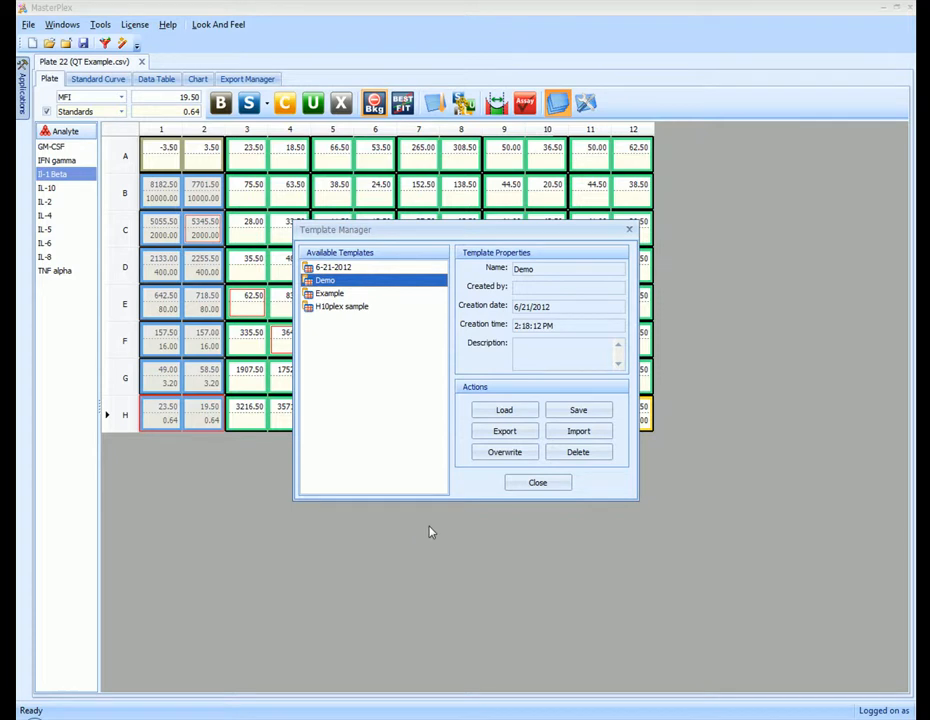
{"action": "left_click", "coordinate": [539, 485]}
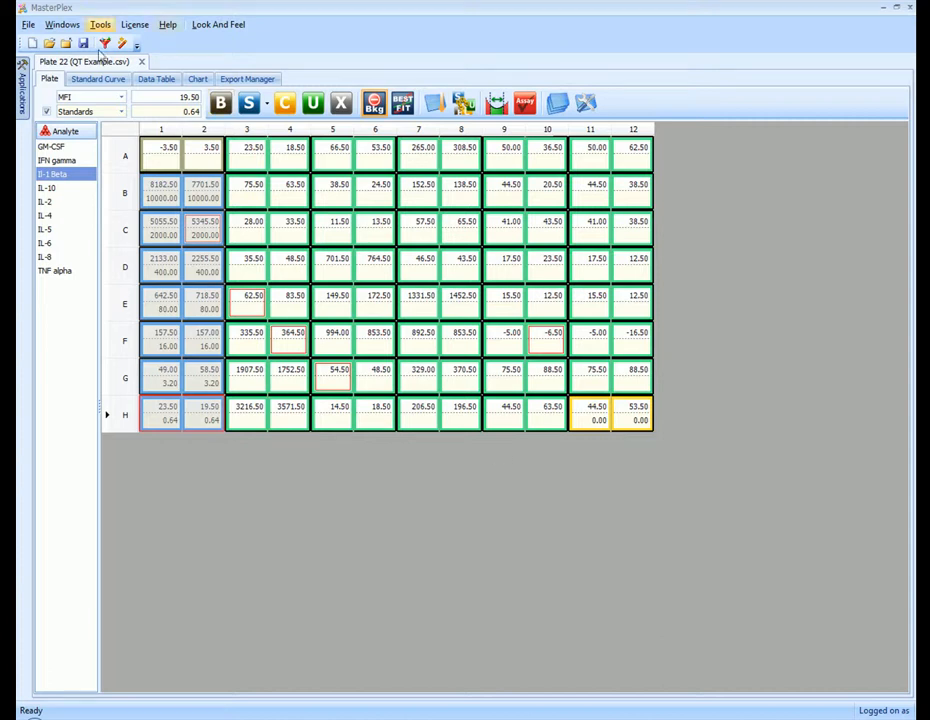
Hide the secondary Standards values on the plate and display Concentration as the main well value.
{"action": "left_click", "coordinate": [47, 111]}
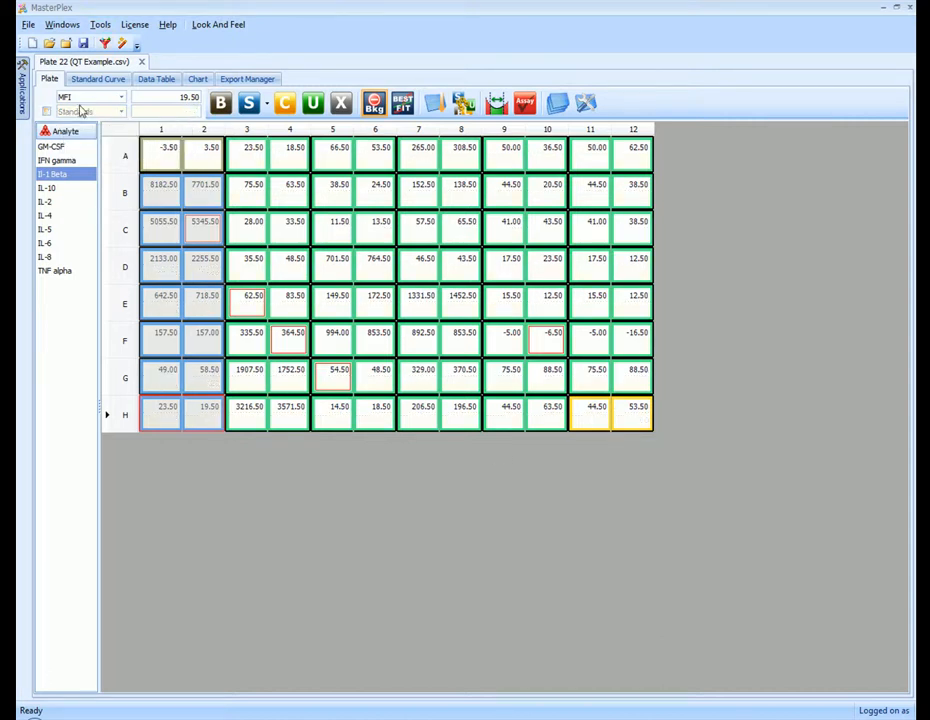
{"action": "left_click", "coordinate": [85, 111]}
{"action": "left_click", "coordinate": [85, 132]}
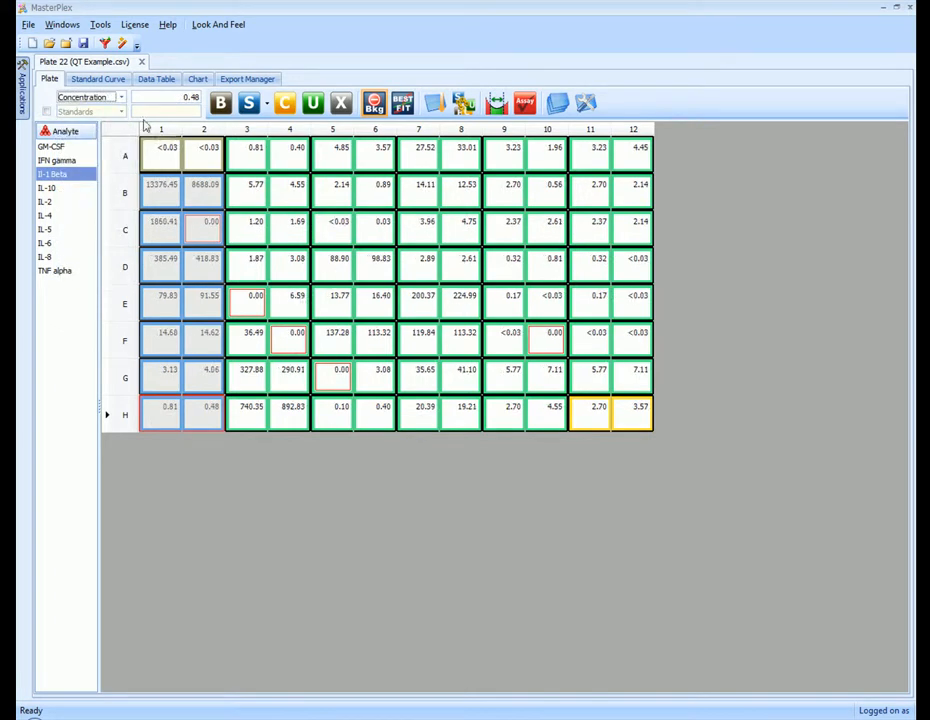
Review the Conc. Average and Conc. %CV well values for Il-1 Beta, and the Conc. %CV values for GM-CSF.
{"action": "left_click", "coordinate": [118, 97]}
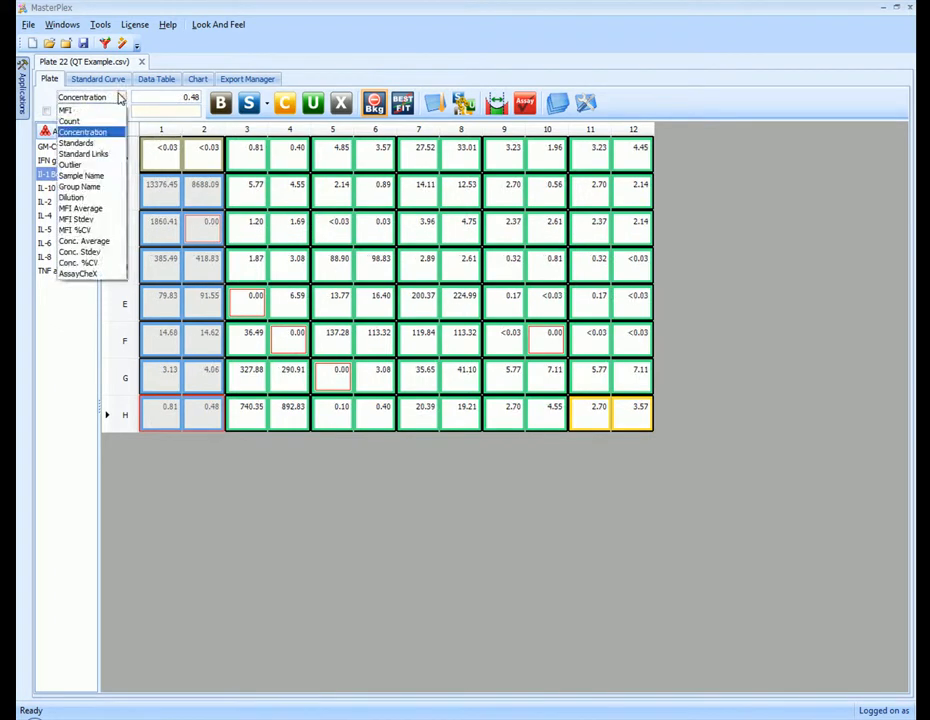
{"action": "left_click", "coordinate": [116, 241]}
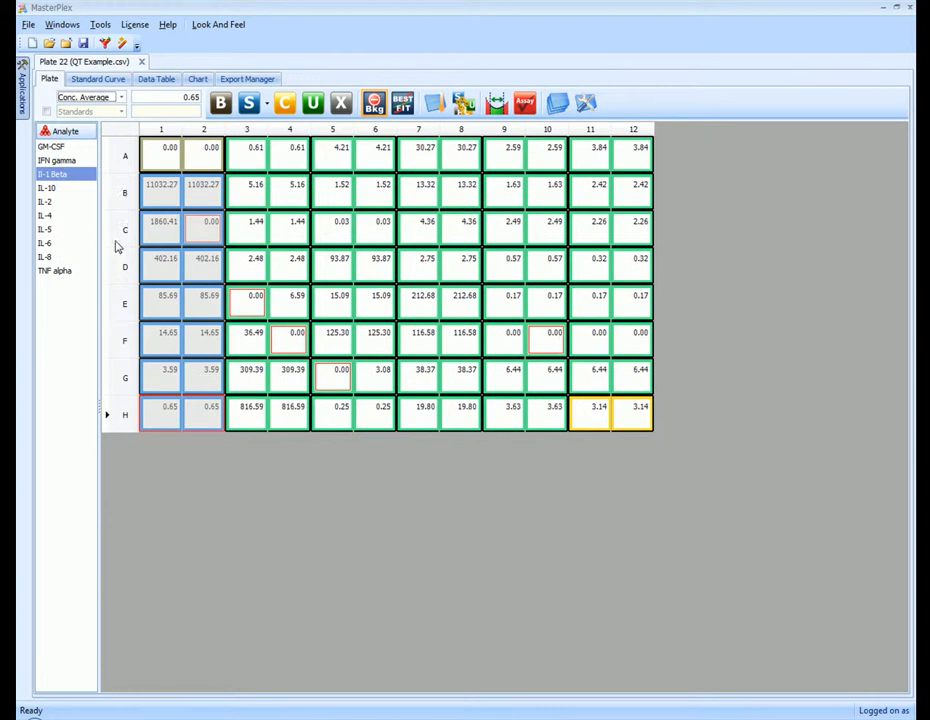
{"action": "left_click", "coordinate": [120, 97]}
{"action": "left_click", "coordinate": [115, 247]}
{"action": "left_click", "coordinate": [120, 98]}
{"action": "left_click", "coordinate": [105, 263]}
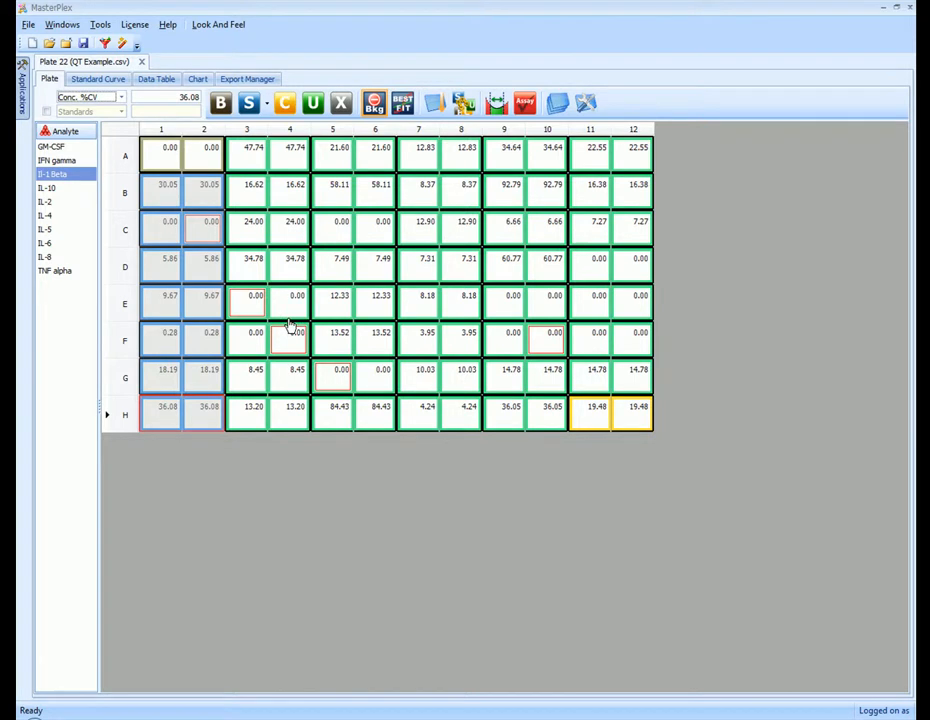
{"action": "left_click", "coordinate": [52, 147]}
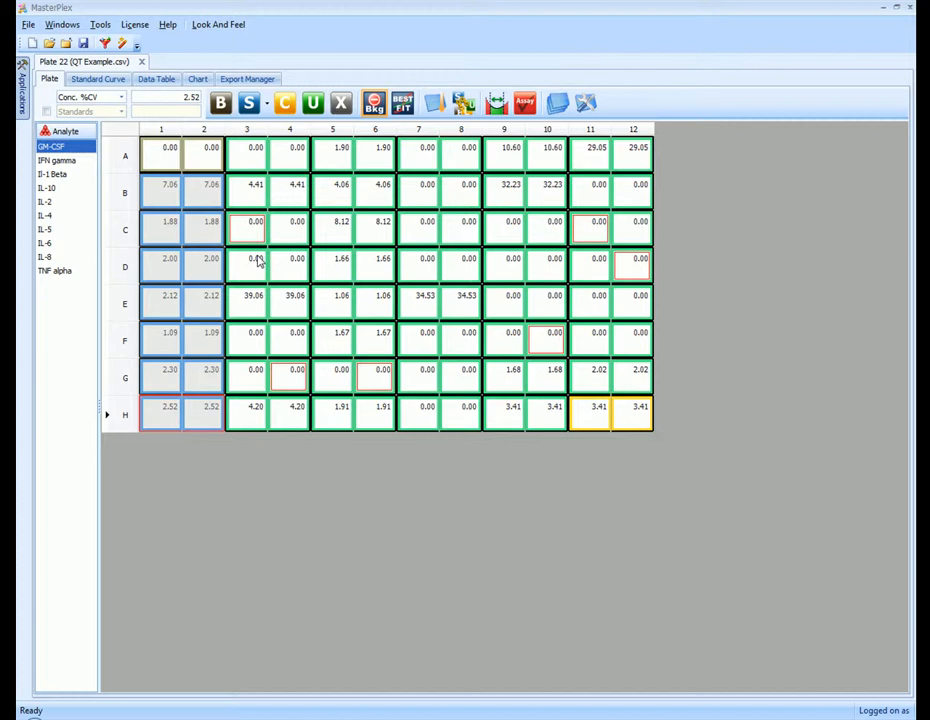
Open the data table and move the Conc. Average column directly after the MFI column.
{"action": "left_click", "coordinate": [158, 80]}
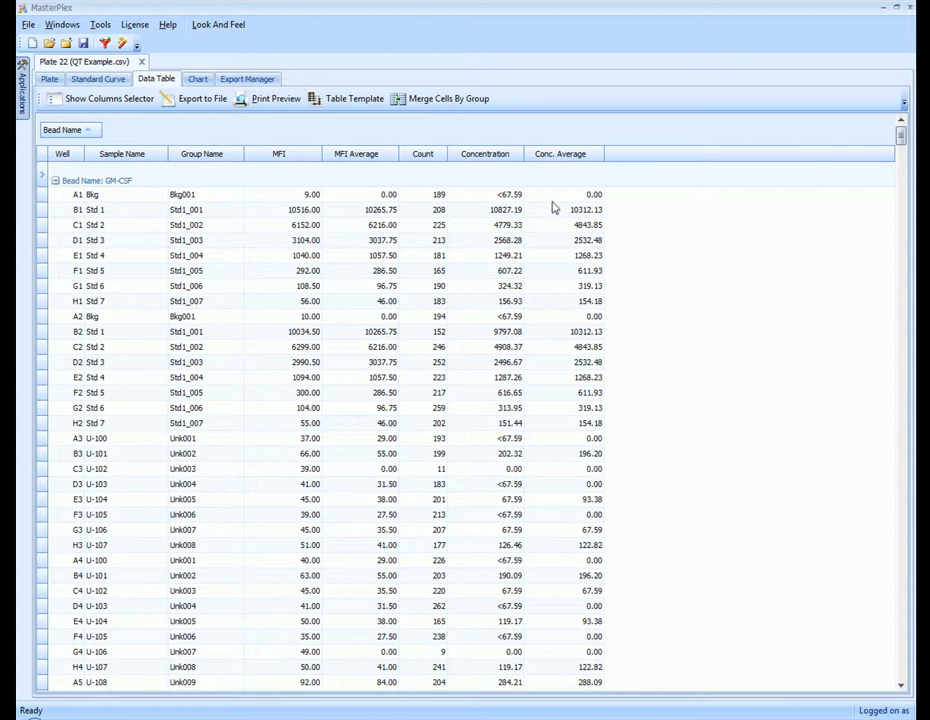
{"action": "left_click_drag", "start_coordinate": [563, 157], "coordinate": [390, 156]}
{"action": "left_click_drag", "start_coordinate": [279, 154], "coordinate": [400, 160]}
{"action": "left_click_drag", "start_coordinate": [274, 155], "coordinate": [443, 160]}
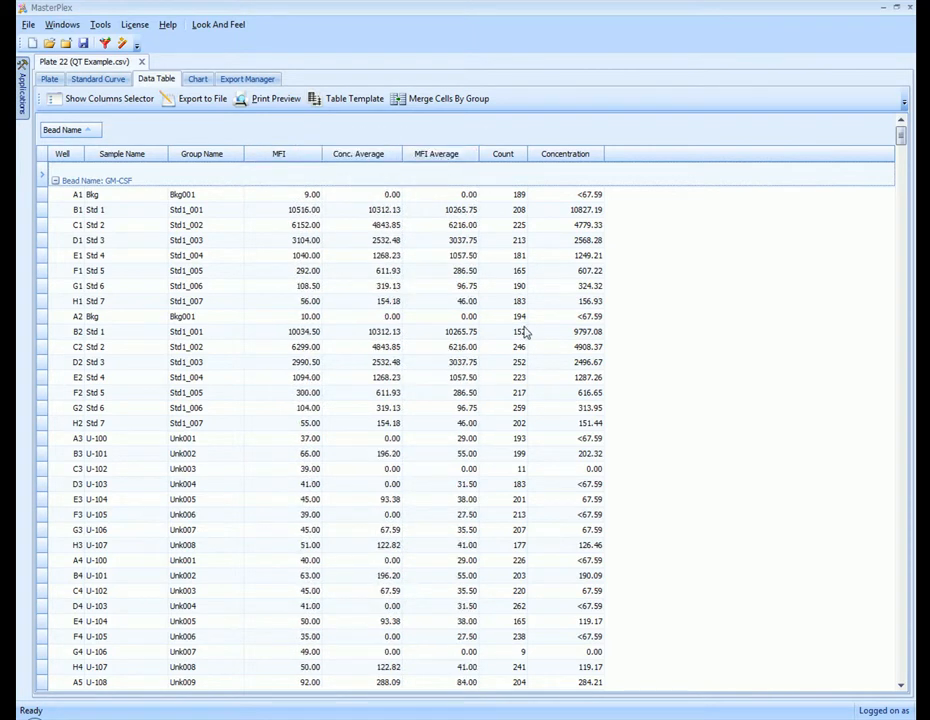
Try grouping the data table by Group Name within Bead Name, and remove that extra grouping.
{"action": "left_click_drag", "start_coordinate": [215, 158], "coordinate": [175, 144]}
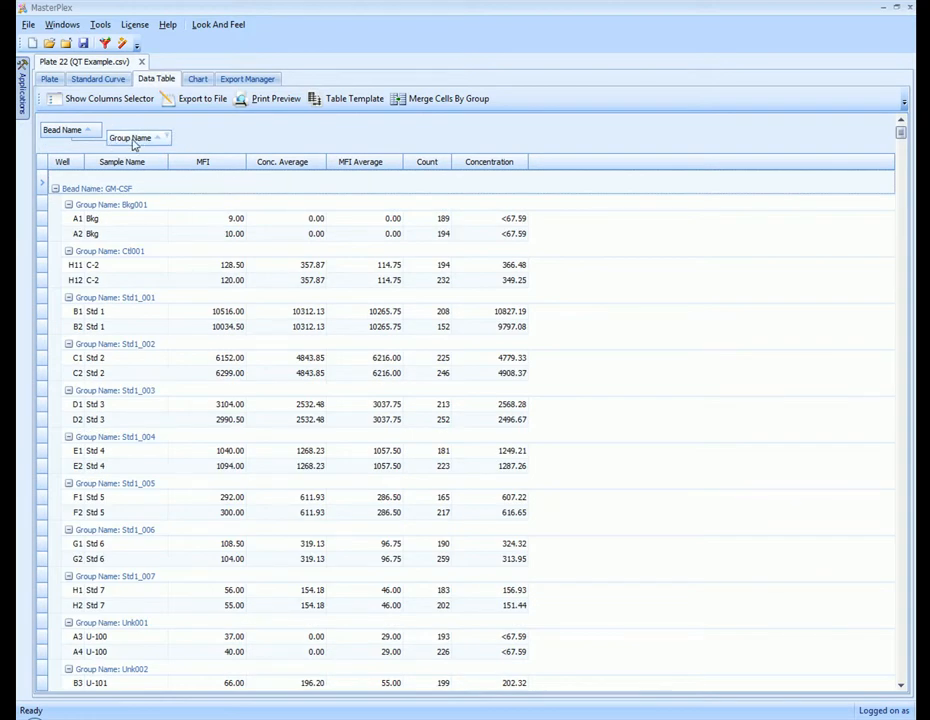
{"action": "left_click_drag", "start_coordinate": [141, 138], "coordinate": [166, 161]}
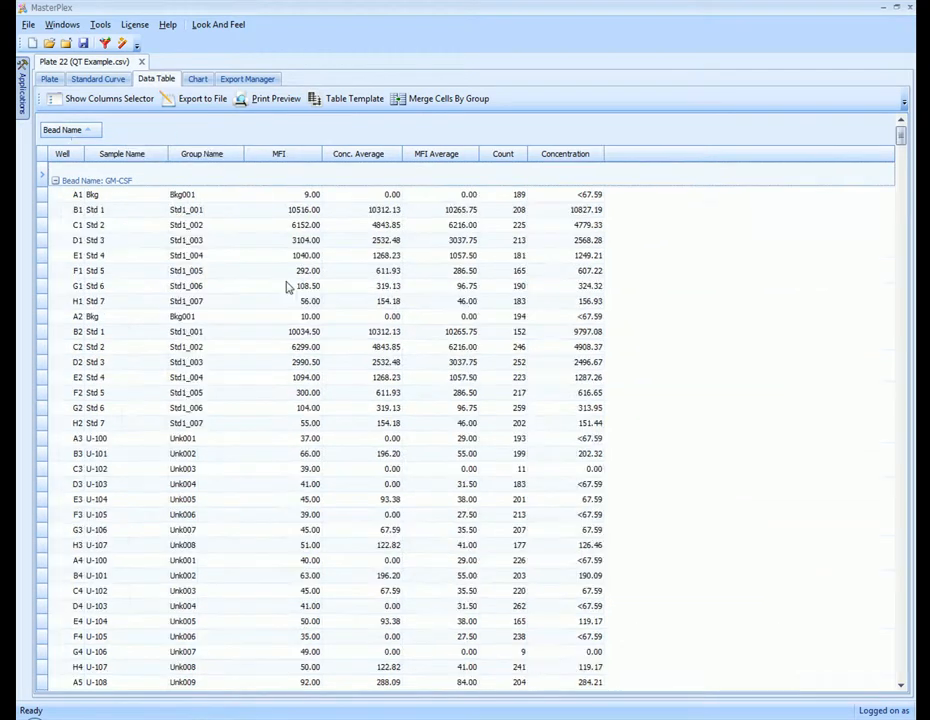
Add the % Recovery, Outlier and QC Flags columns to the data table and remove the MFI Average column.
{"action": "left_click", "coordinate": [115, 102]}
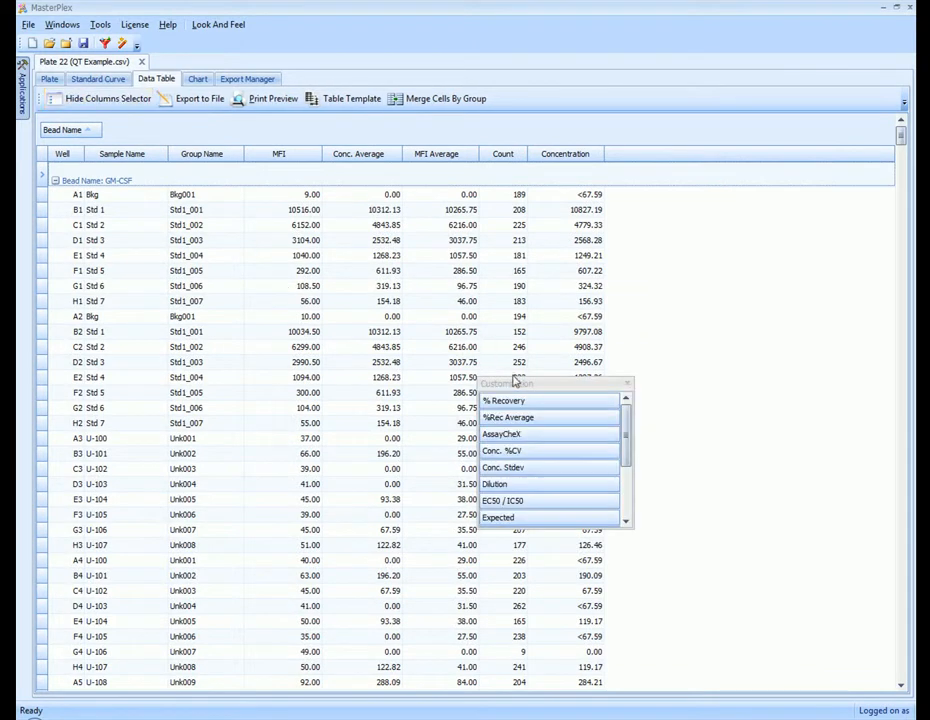
{"action": "left_click_drag", "start_coordinate": [522, 388], "coordinate": [655, 162]}
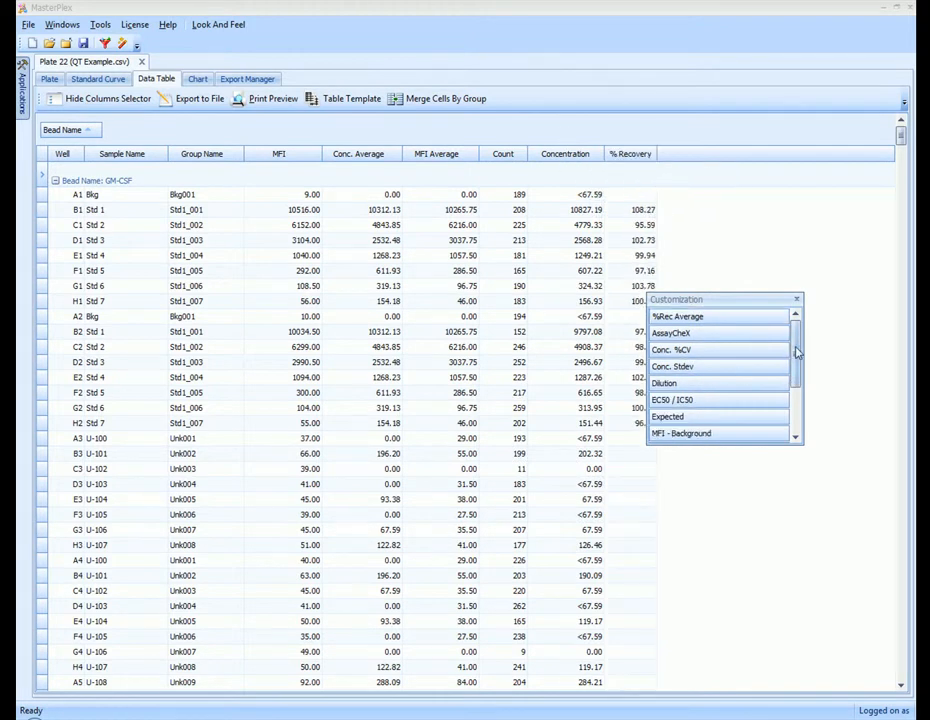
{"action": "scroll", "coordinate": [720, 390], "scroll_direction": "down", "scroll_amount": 2}
{"action": "left_click_drag", "start_coordinate": [716, 402], "coordinate": [685, 155]}
{"action": "left_click_drag", "start_coordinate": [706, 433], "coordinate": [752, 158]}
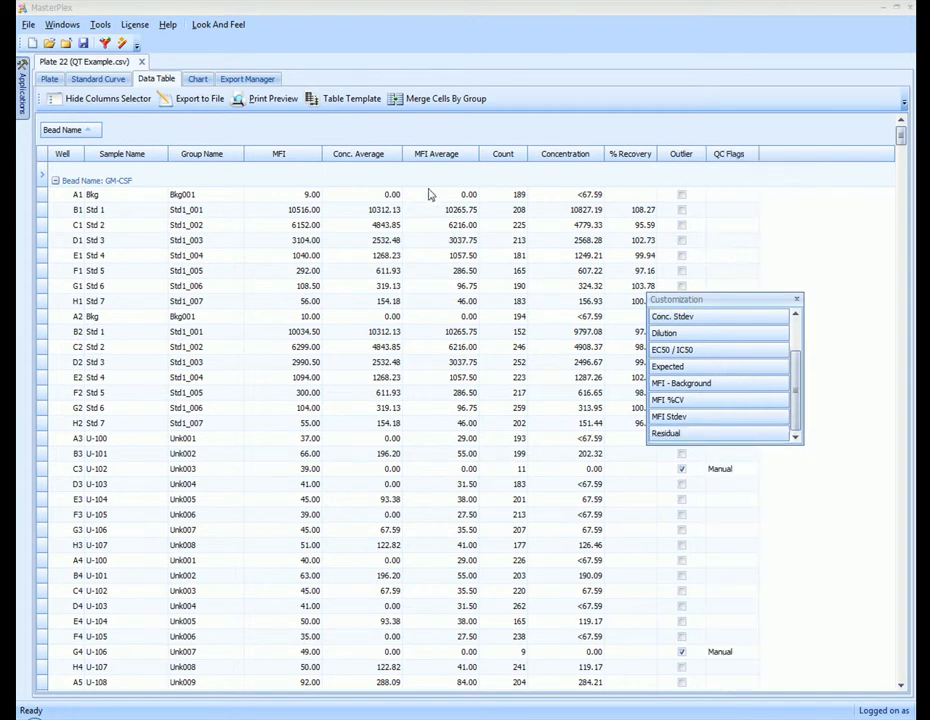
{"action": "left_click_drag", "start_coordinate": [441, 156], "coordinate": [700, 400]}
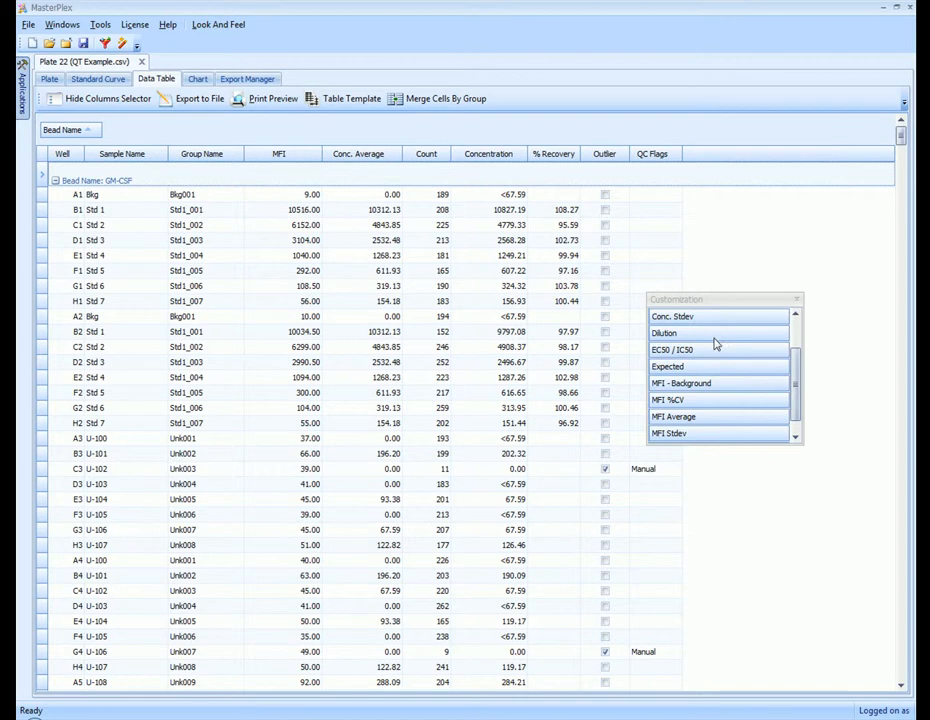
{"action": "left_click", "coordinate": [798, 303]}
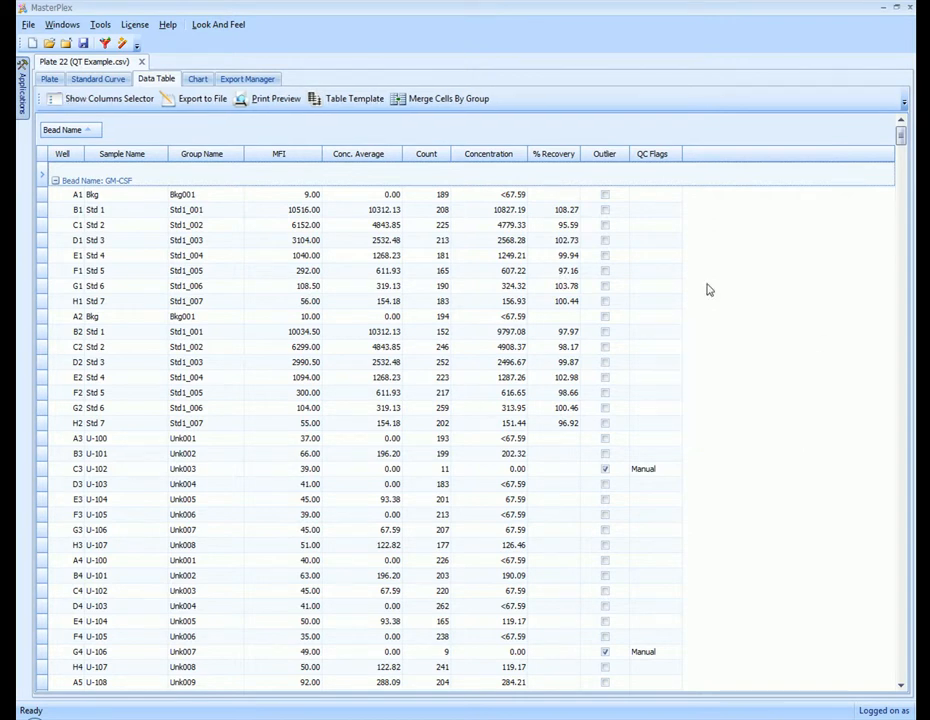
{"action": "left_click", "coordinate": [203, 102]}
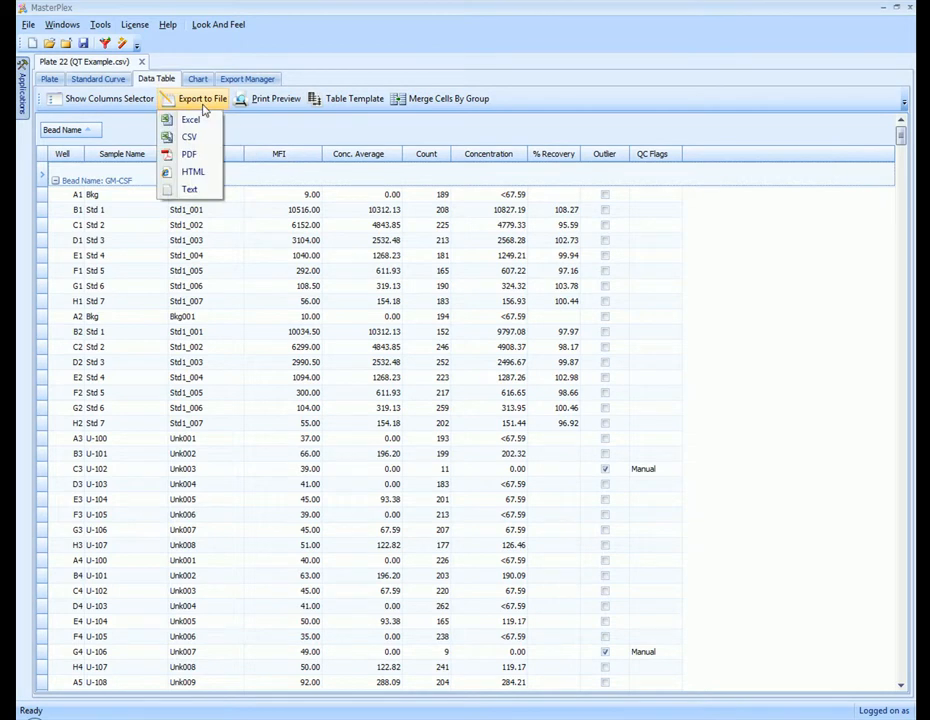
{"action": "left_click", "coordinate": [326, 133]}
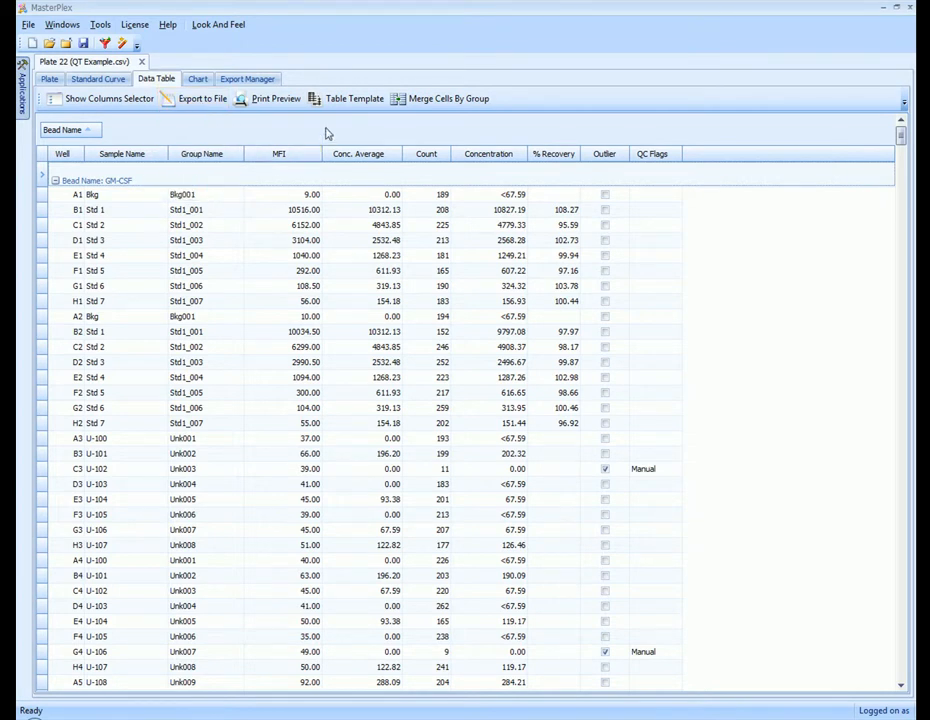
Save the data table layout as a table template named Report 1 and close the Template Manager.
{"action": "left_click", "coordinate": [332, 100]}
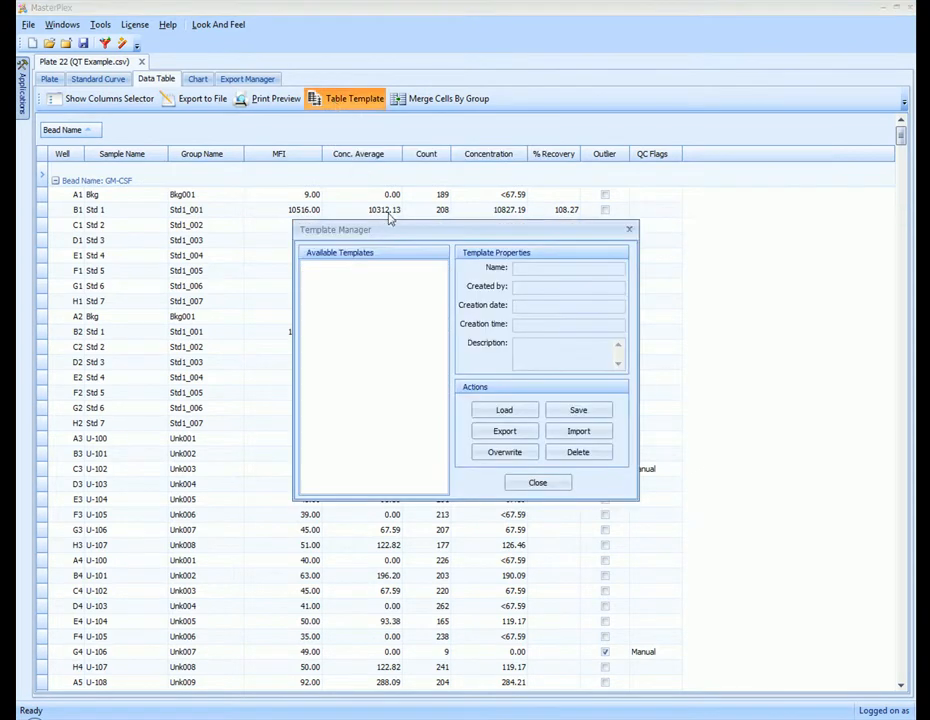
{"action": "left_click_drag", "start_coordinate": [390, 227], "coordinate": [582, 290]}
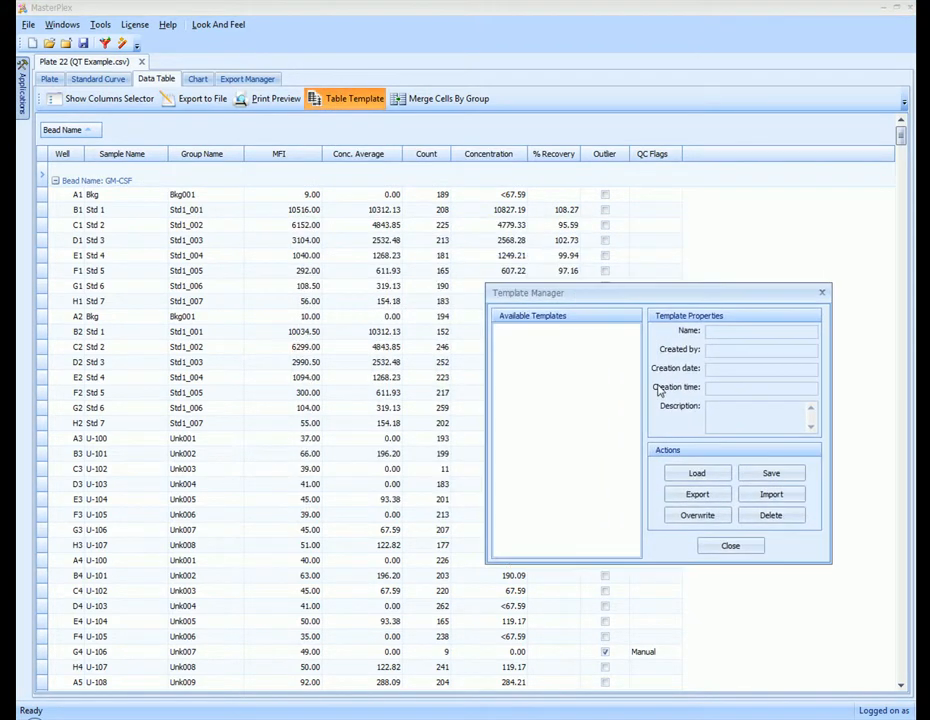
{"action": "left_click", "coordinate": [779, 479]}
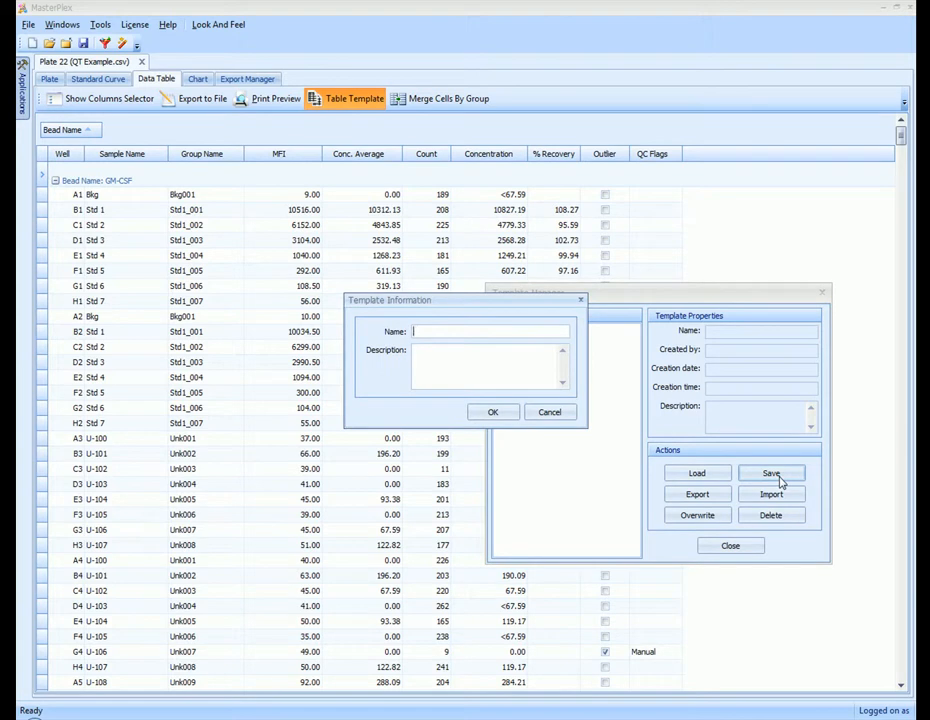
{"action": "type", "text": "Report 1"}
{"action": "left_click", "coordinate": [494, 413]}
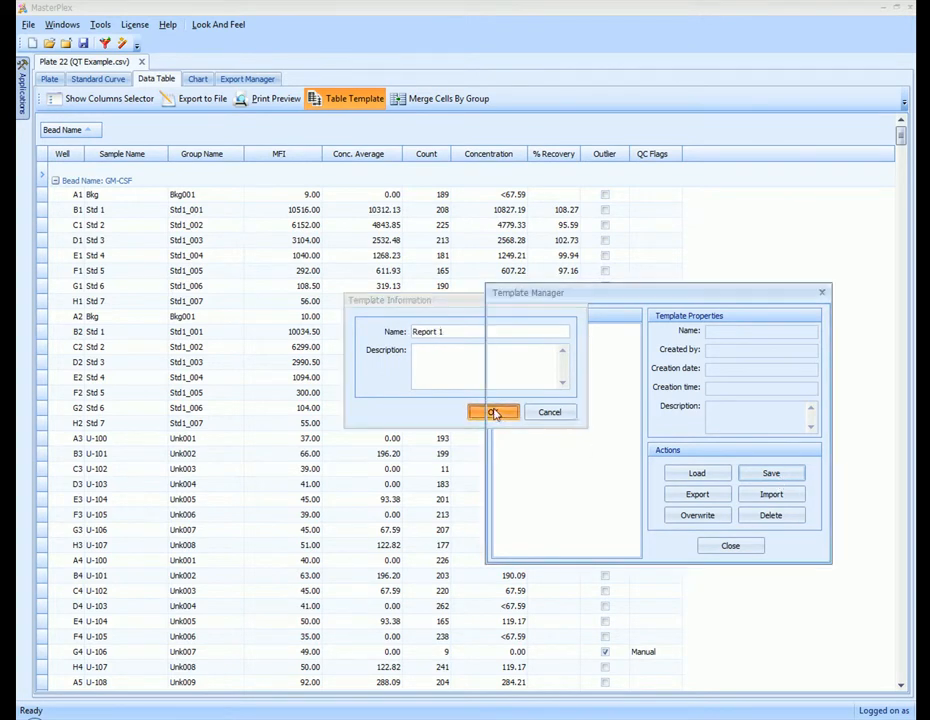
{"action": "left_click", "coordinate": [730, 545]}
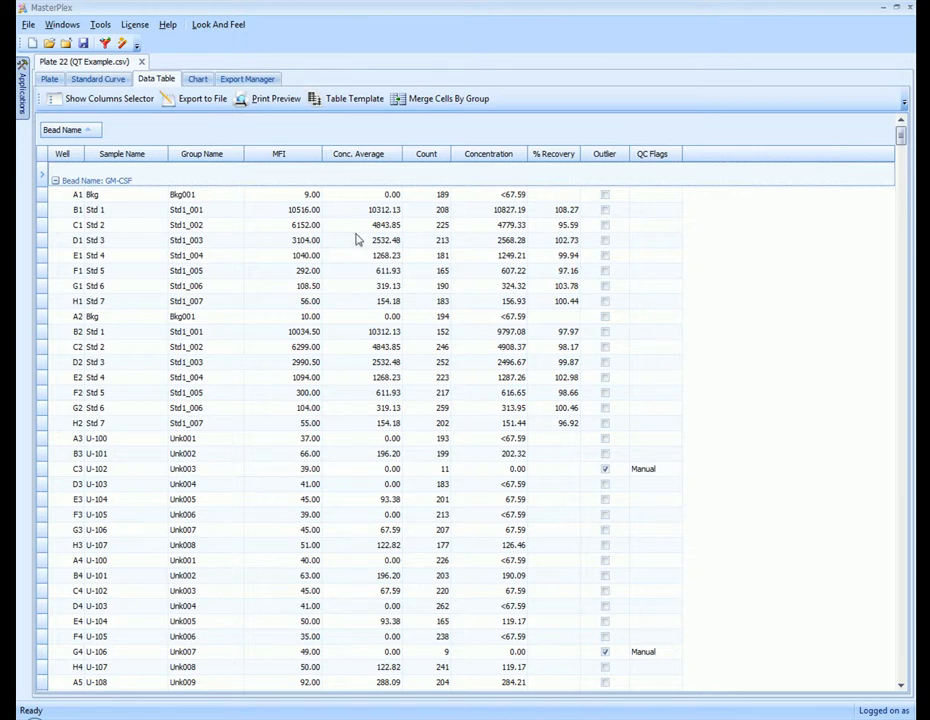
{"action": "left_click", "coordinate": [200, 99]}
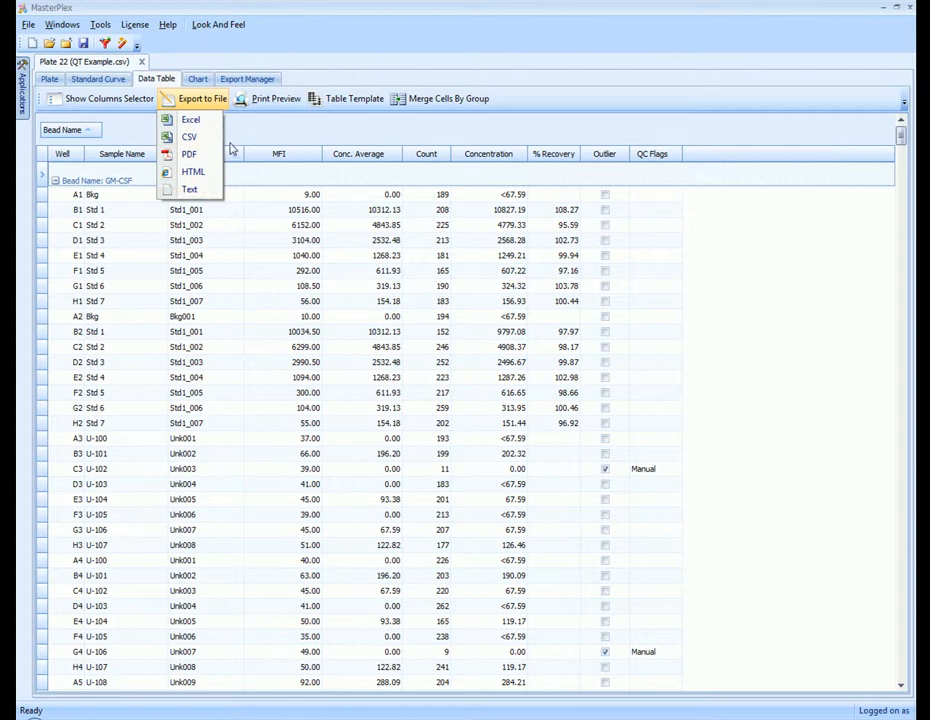
{"action": "left_click", "coordinate": [214, 104]}
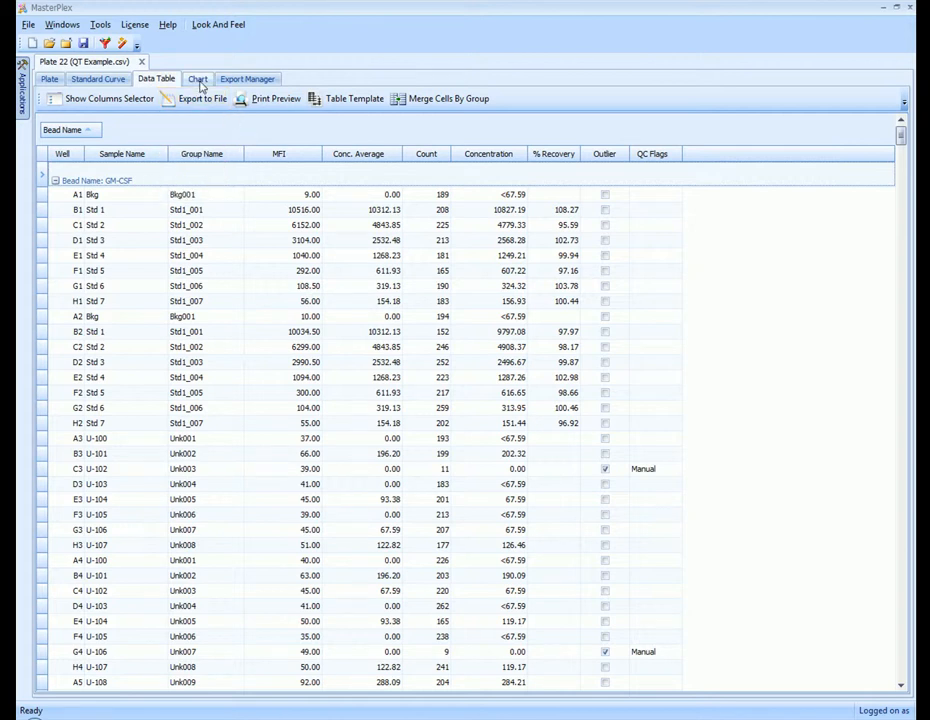
Open the plate's chart and check the available chart styles and color palettes.
{"action": "left_click", "coordinate": [198, 80]}
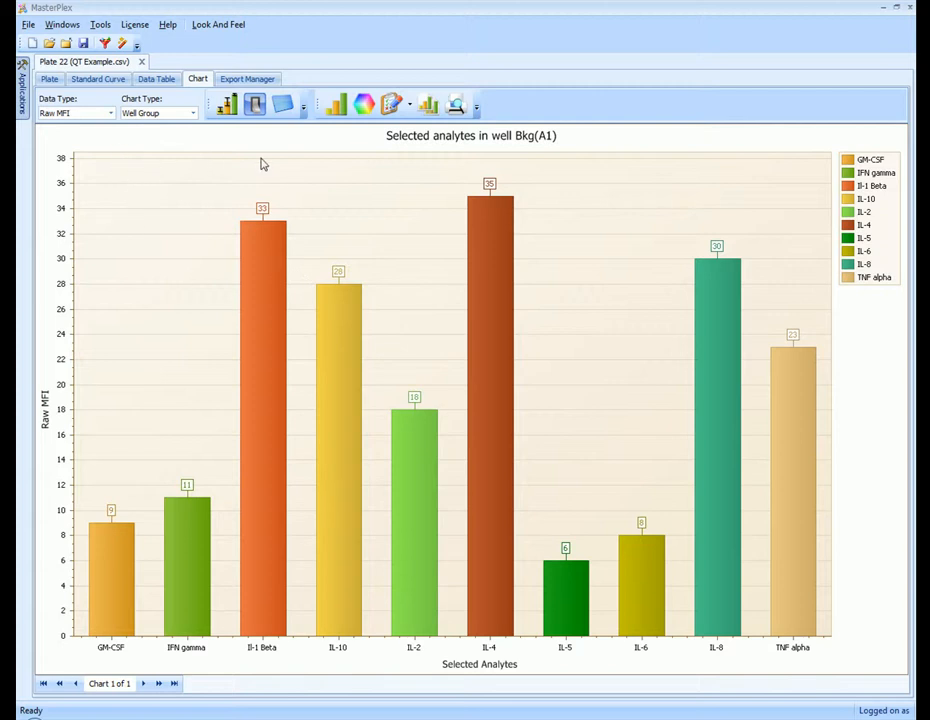
{"action": "left_click", "coordinate": [336, 104]}
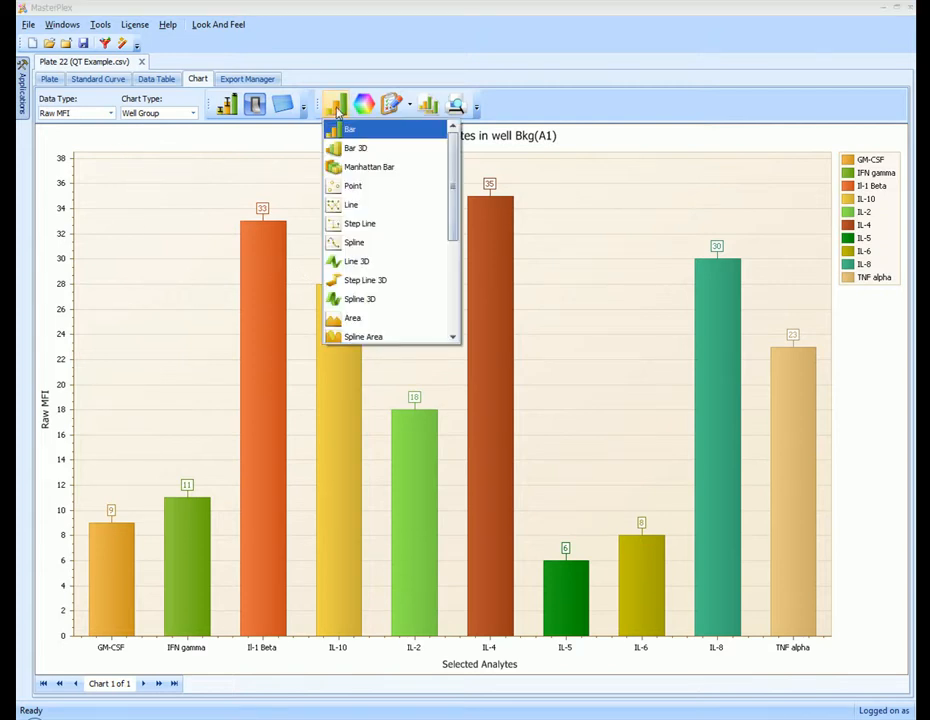
{"action": "mouse_move", "coordinate": [450, 163]}
{"action": "left_mouse_down"}
{"action": "mouse_move", "coordinate": [449, 274]}
{"action": "mouse_move", "coordinate": [452, 140]}
{"action": "left_mouse_up"}
{"action": "left_click", "coordinate": [364, 106]}
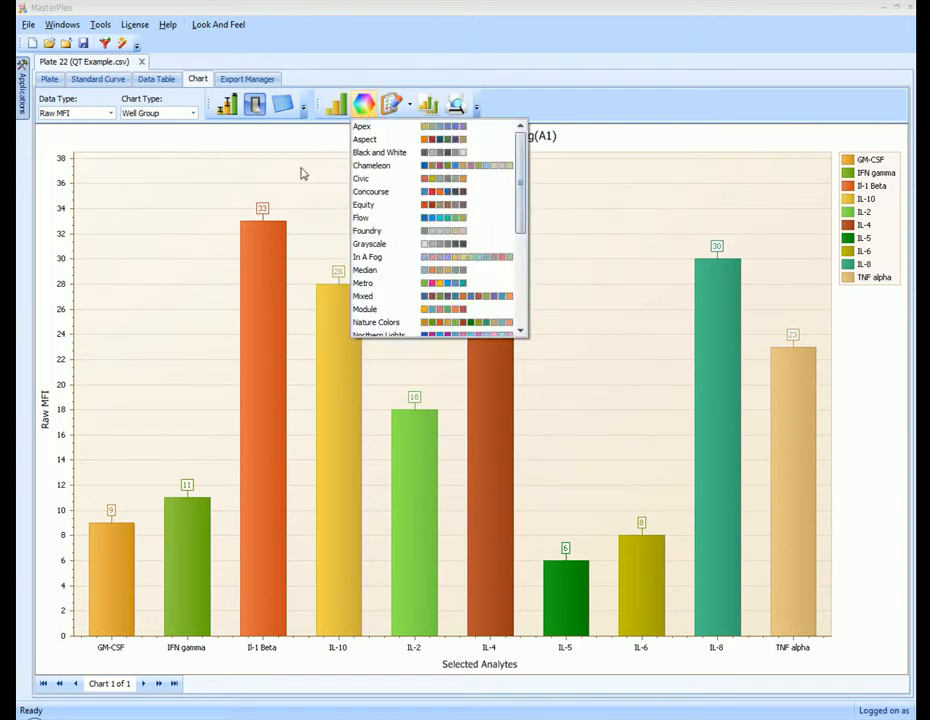
{"action": "left_click", "coordinate": [166, 188]}
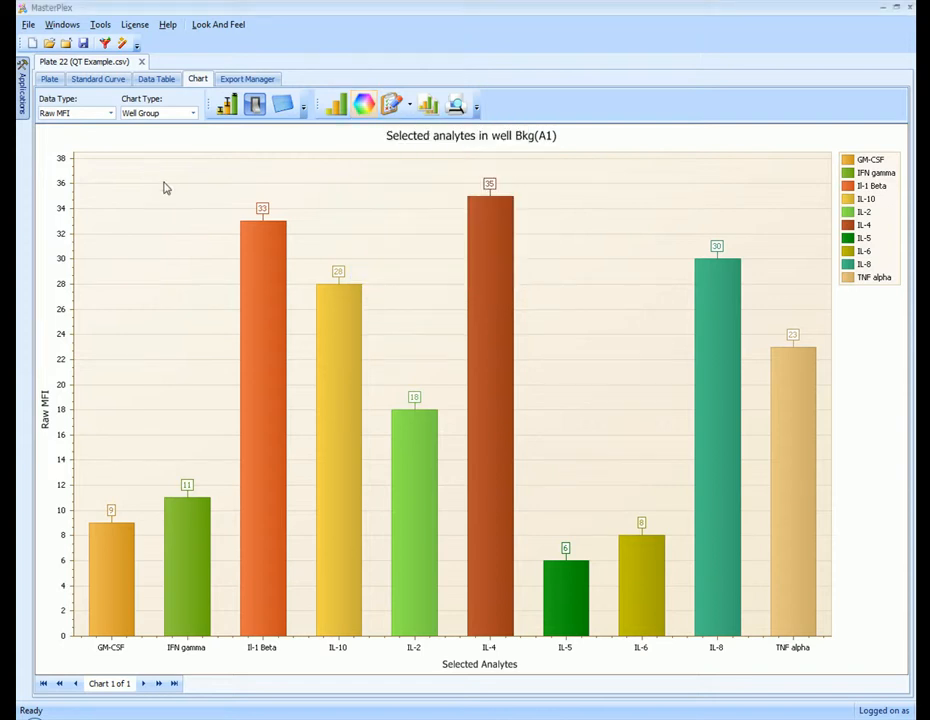
Set the chart's data type to Concentration and its chart type to Single Analyte.
{"action": "left_click", "coordinate": [109, 114]}
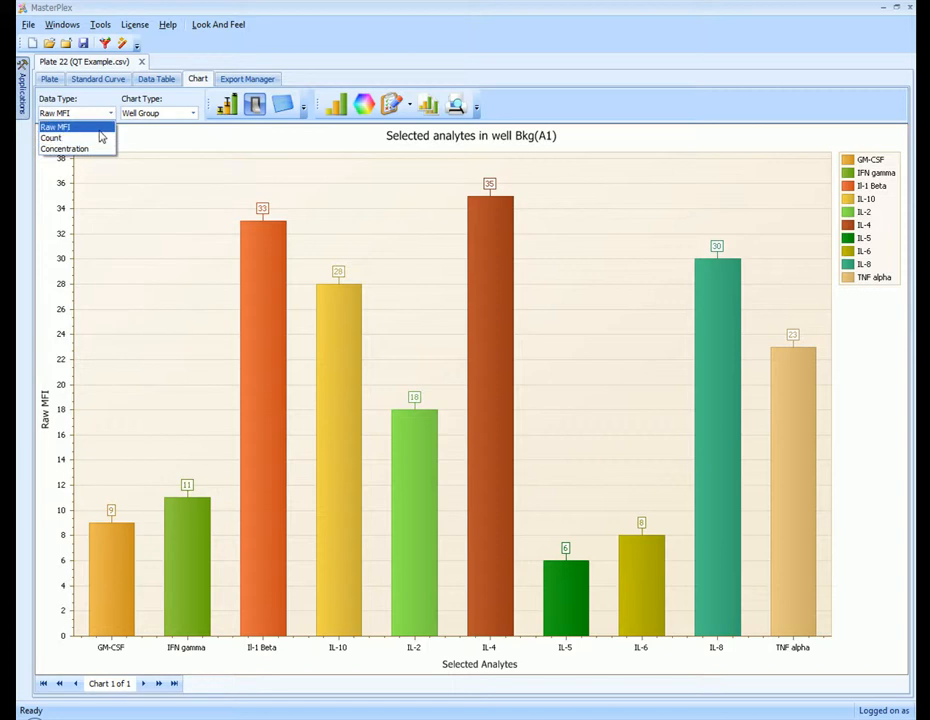
{"action": "left_click", "coordinate": [98, 148]}
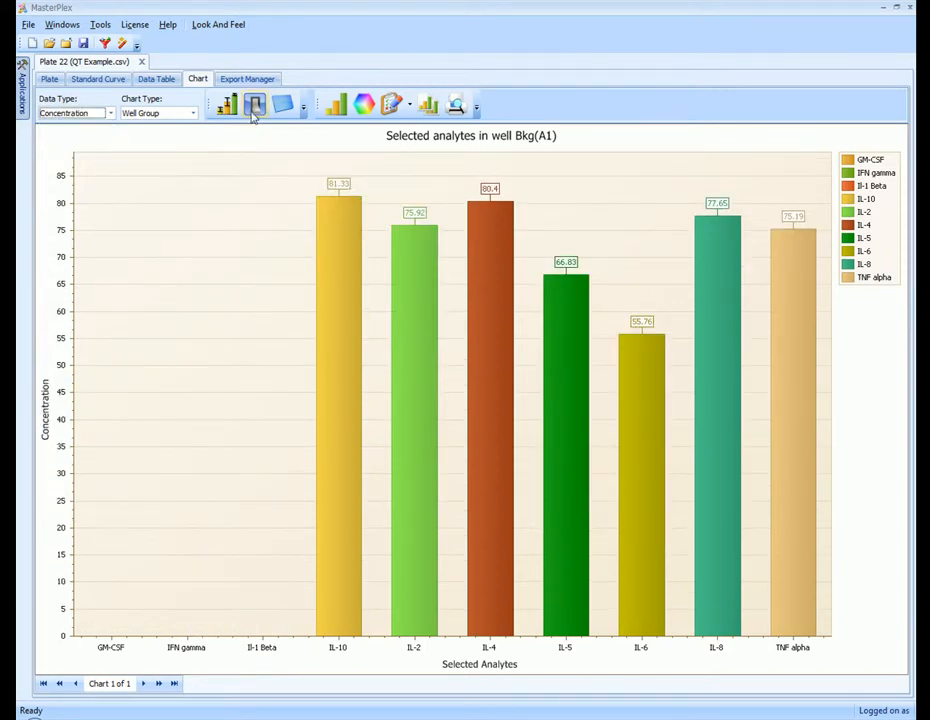
{"action": "left_click", "coordinate": [182, 116]}
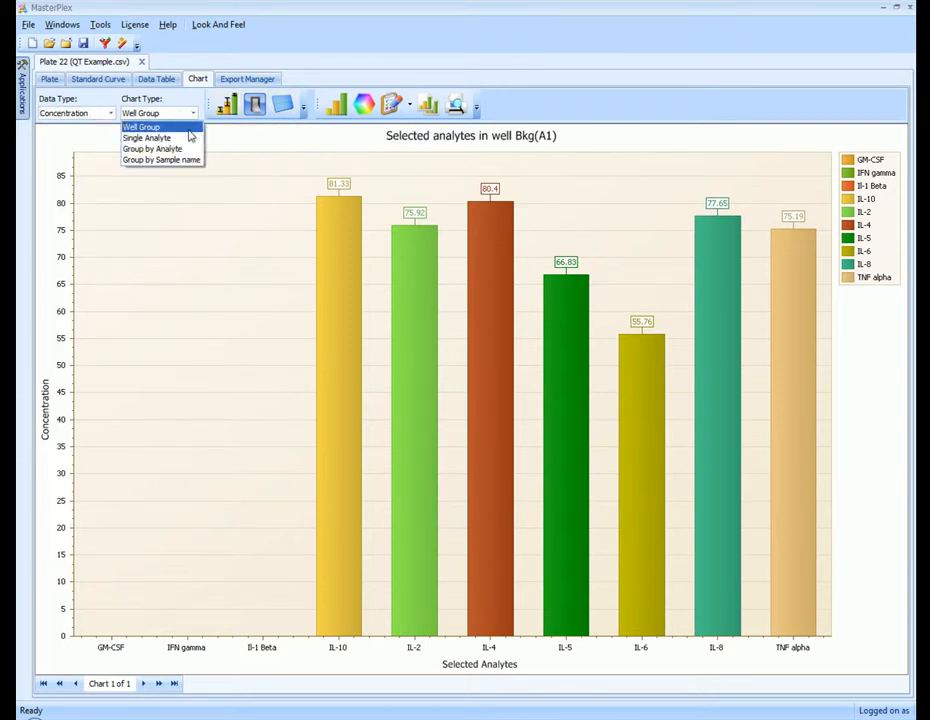
{"action": "left_click", "coordinate": [192, 138]}
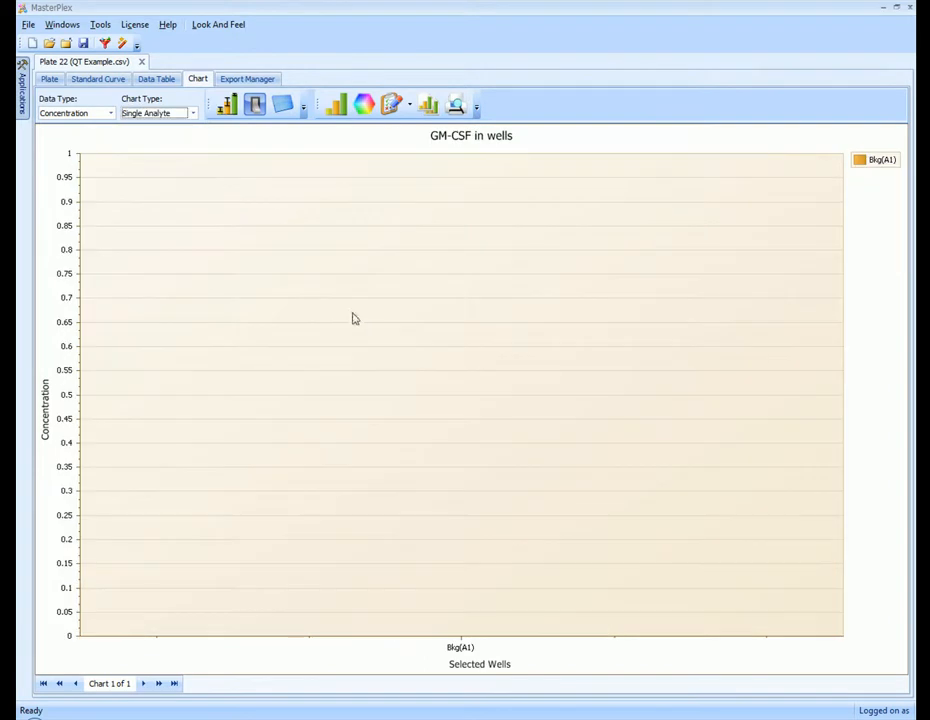
Select standard wells B1 to H2 and unknown wells B4 to E5 for the chart and plot them as groups with error bars.
{"action": "left_click", "coordinate": [282, 104]}
{"action": "left_click_drag", "start_coordinate": [394, 166], "coordinate": [421, 201]}
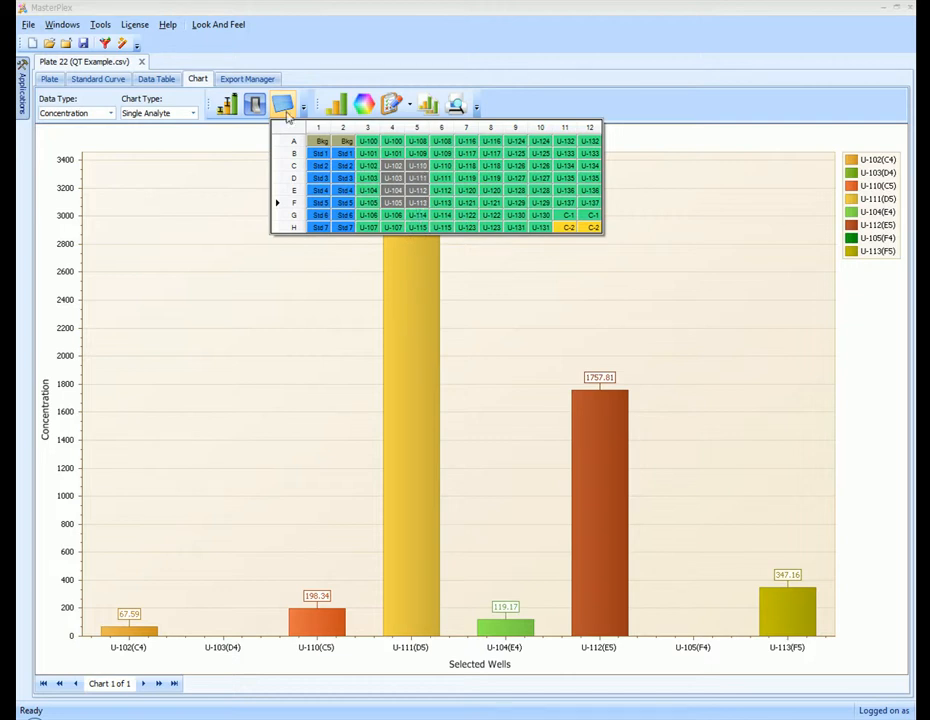
{"action": "left_click_drag", "start_coordinate": [318, 155], "coordinate": [347, 228]}
{"action": "left_click_drag", "start_coordinate": [392, 153], "coordinate": [417, 191]}
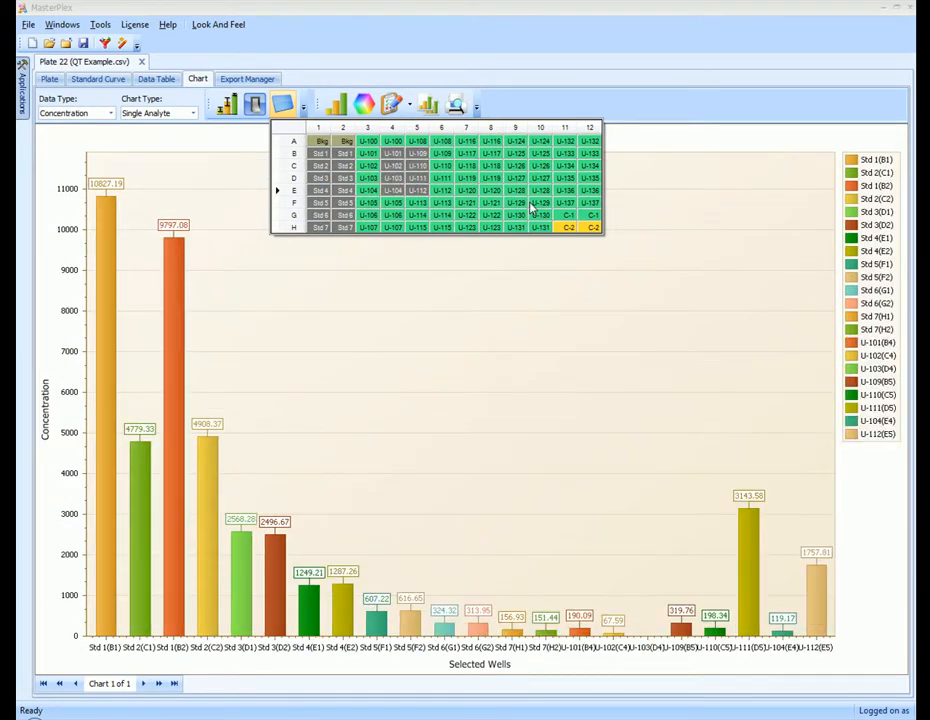
{"action": "left_click", "coordinate": [229, 110]}
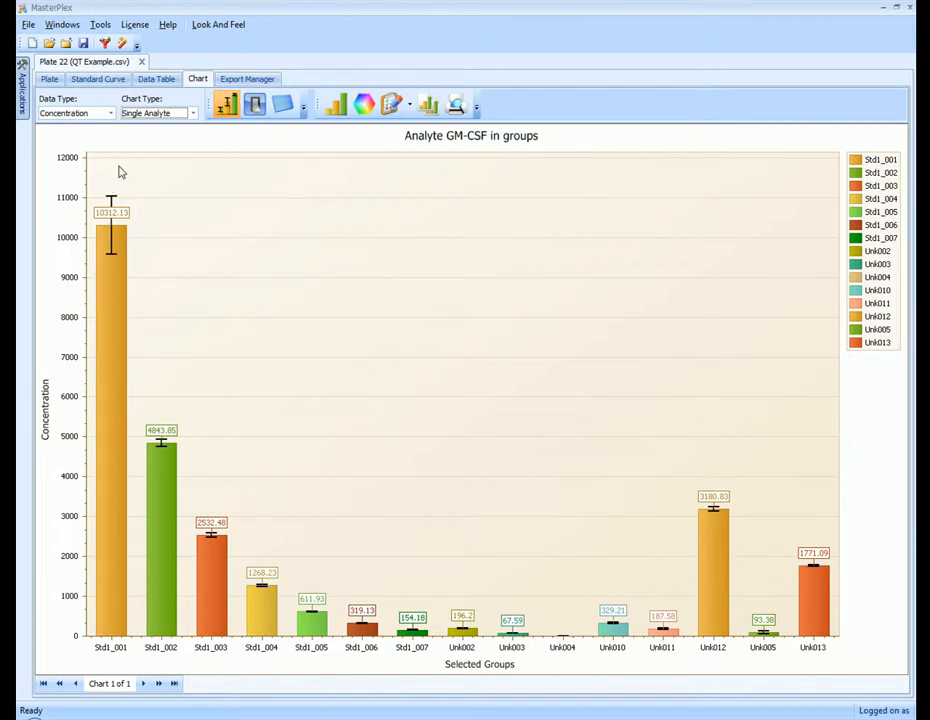
Plot the chart by individual wells without error bars and switch the analyte through IL-10, IL-4 and IL-6 to IL-8.
{"action": "left_click", "coordinate": [225, 100]}
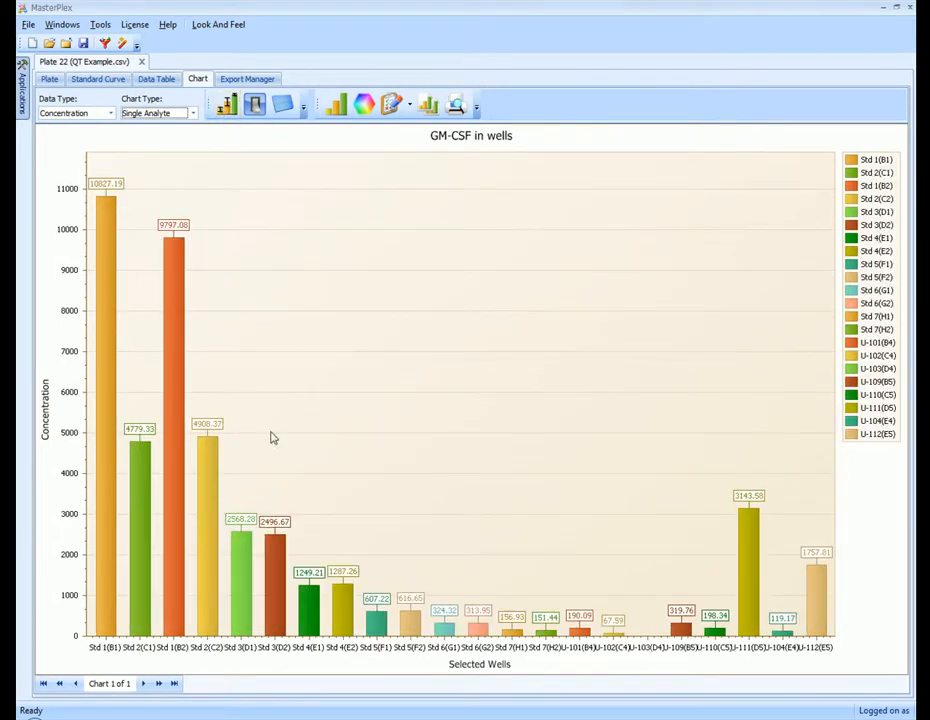
{"action": "left_click", "coordinate": [254, 105]}
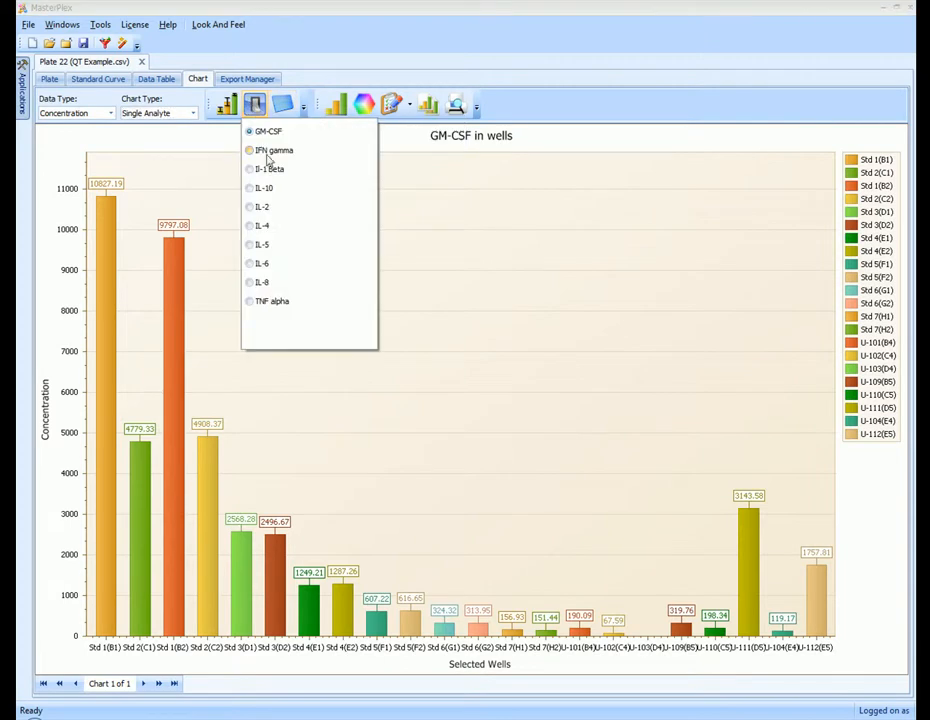
{"action": "left_click", "coordinate": [258, 189]}
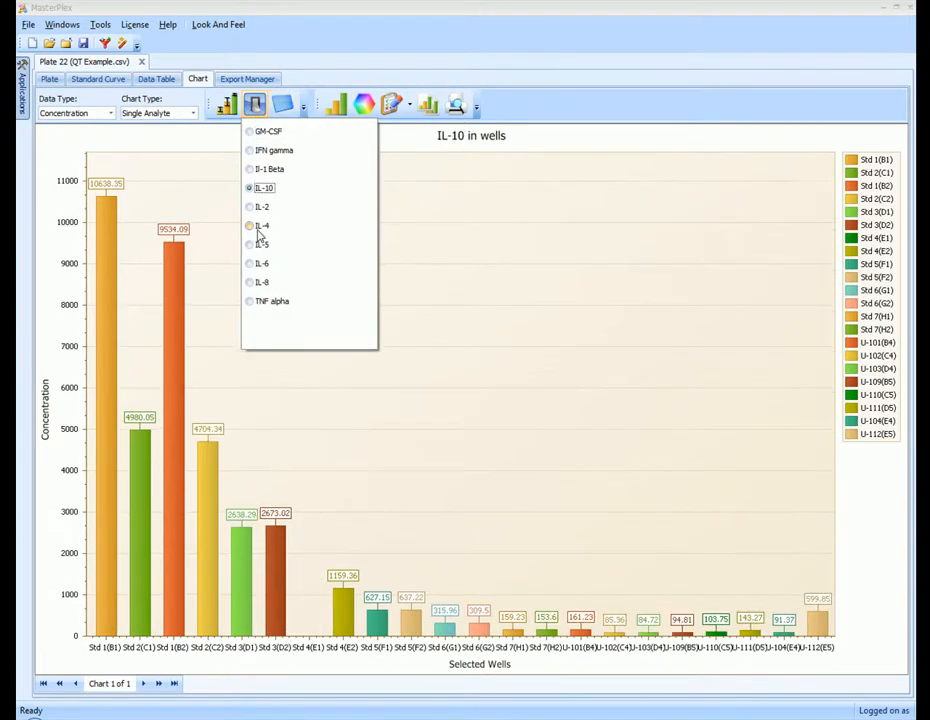
{"action": "left_click", "coordinate": [260, 226]}
{"action": "left_click", "coordinate": [259, 265]}
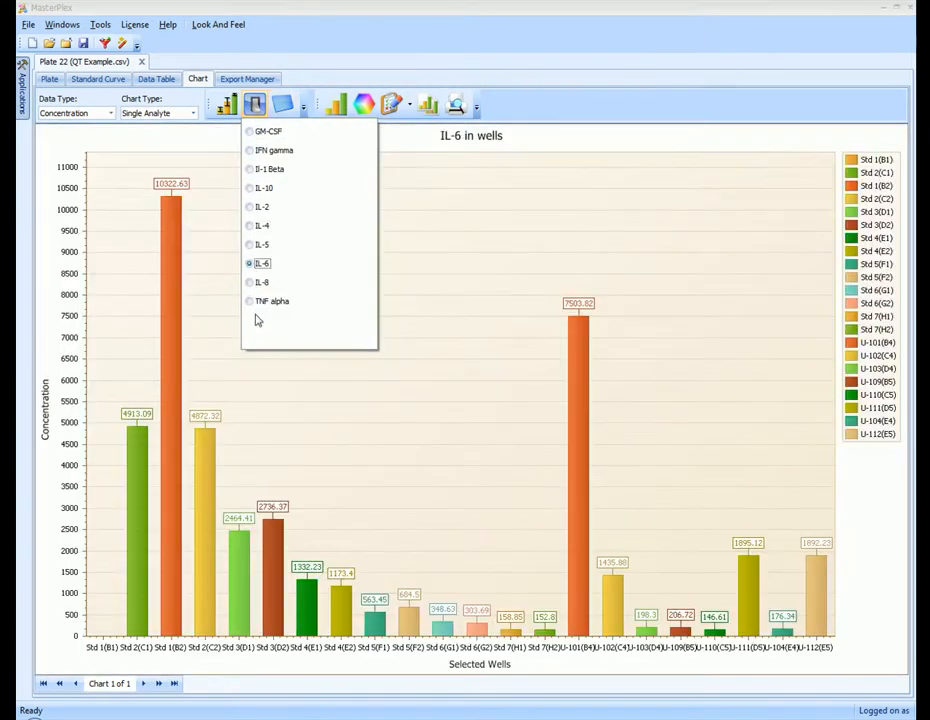
{"action": "left_click", "coordinate": [257, 282]}
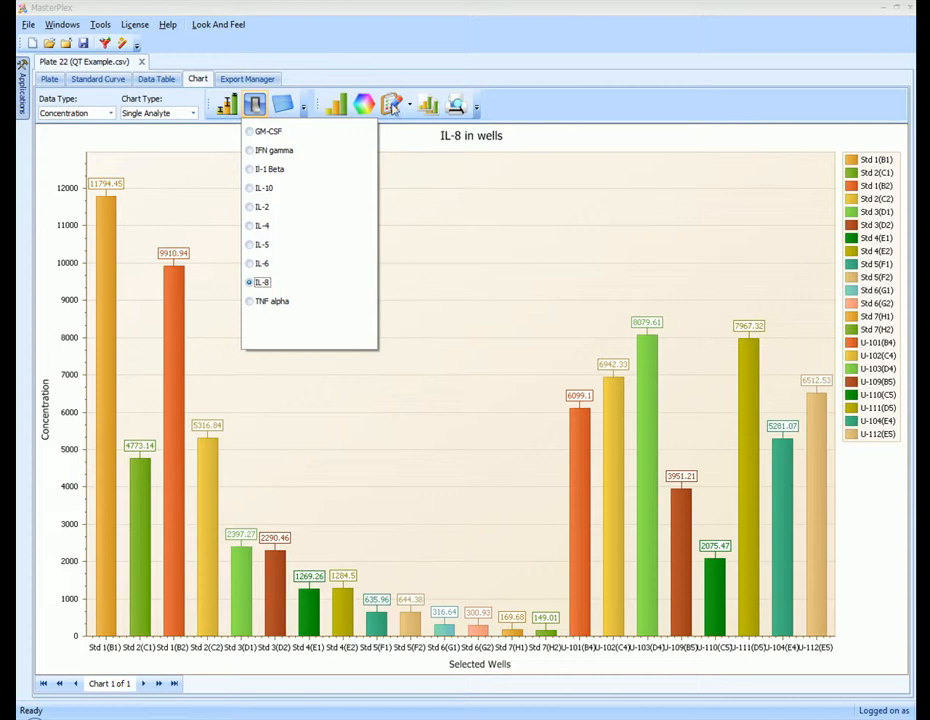
{"action": "left_click", "coordinate": [410, 170]}
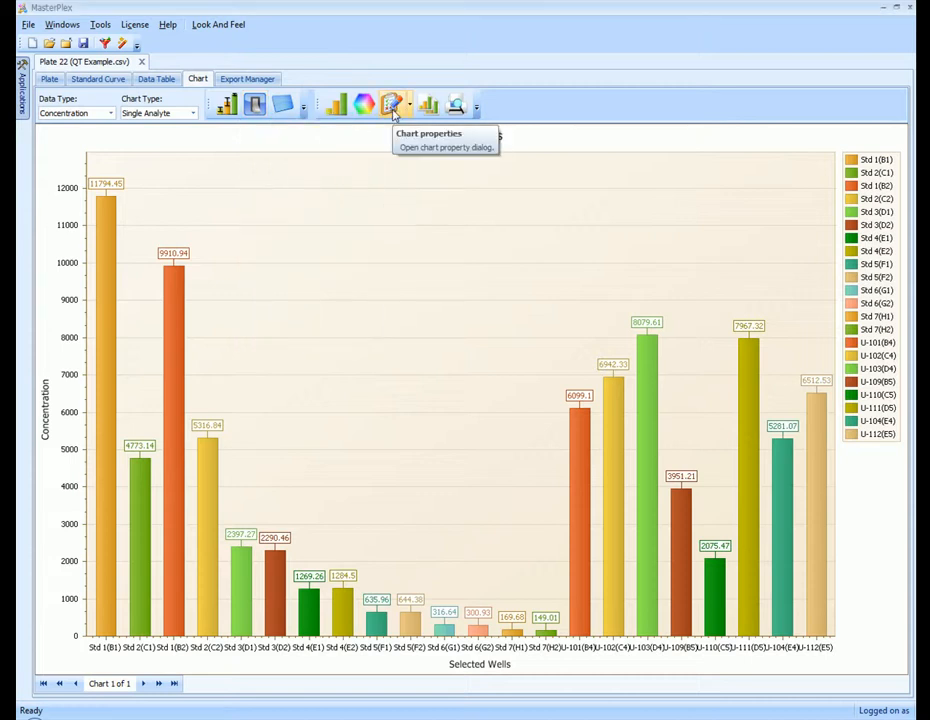
Check the chart's copy and image export options, and view the chart Template Manager before closing it.
{"action": "right_click", "coordinate": [396, 314]}
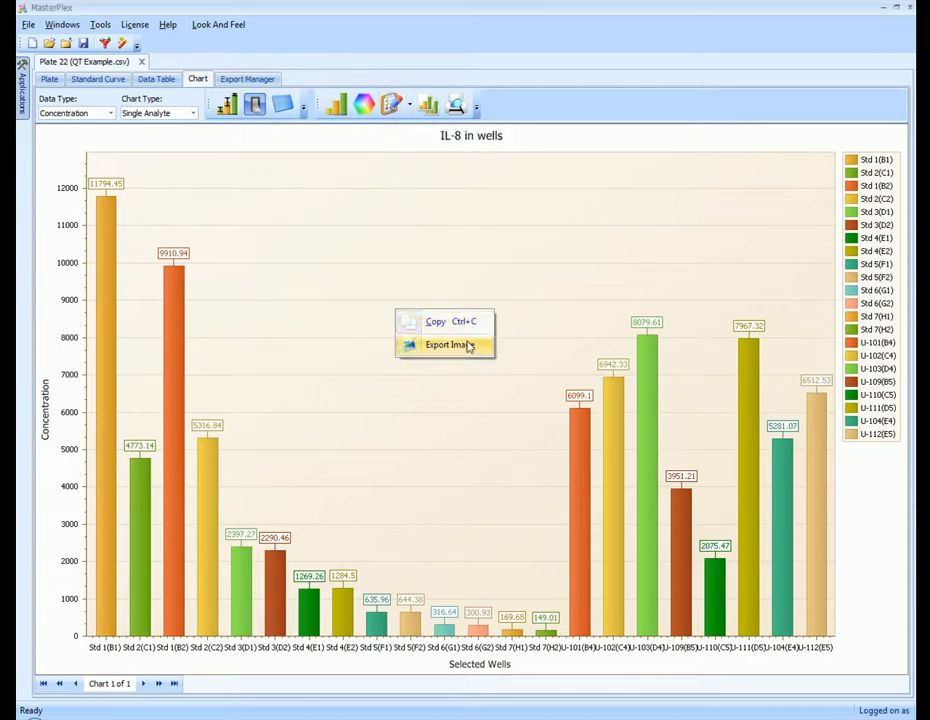
{"action": "left_click", "coordinate": [429, 106]}
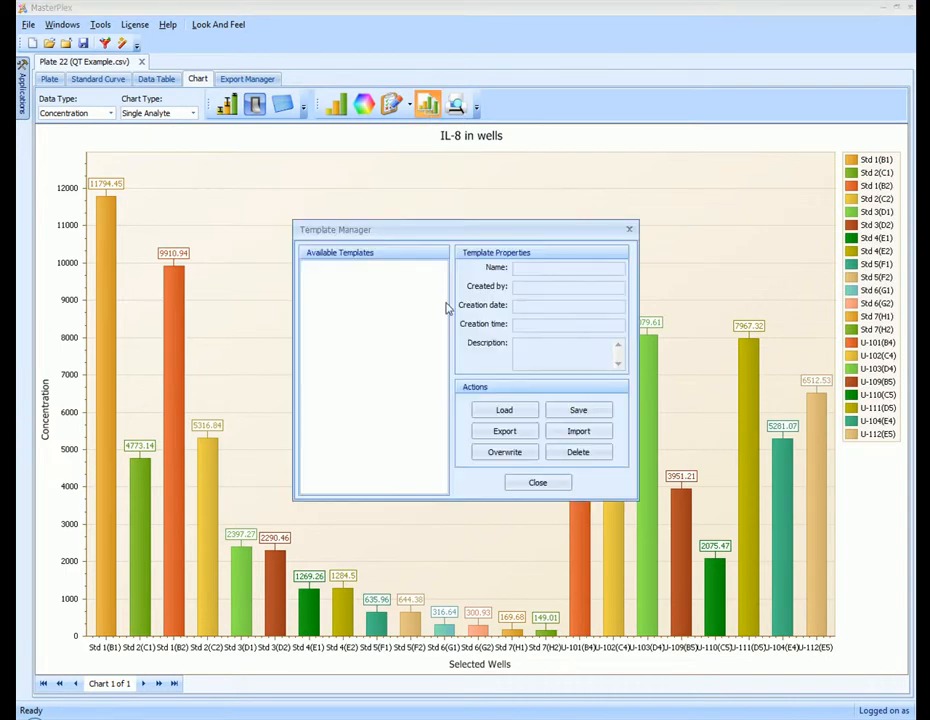
{"action": "left_click_drag", "start_coordinate": [448, 244], "coordinate": [376, 166]}
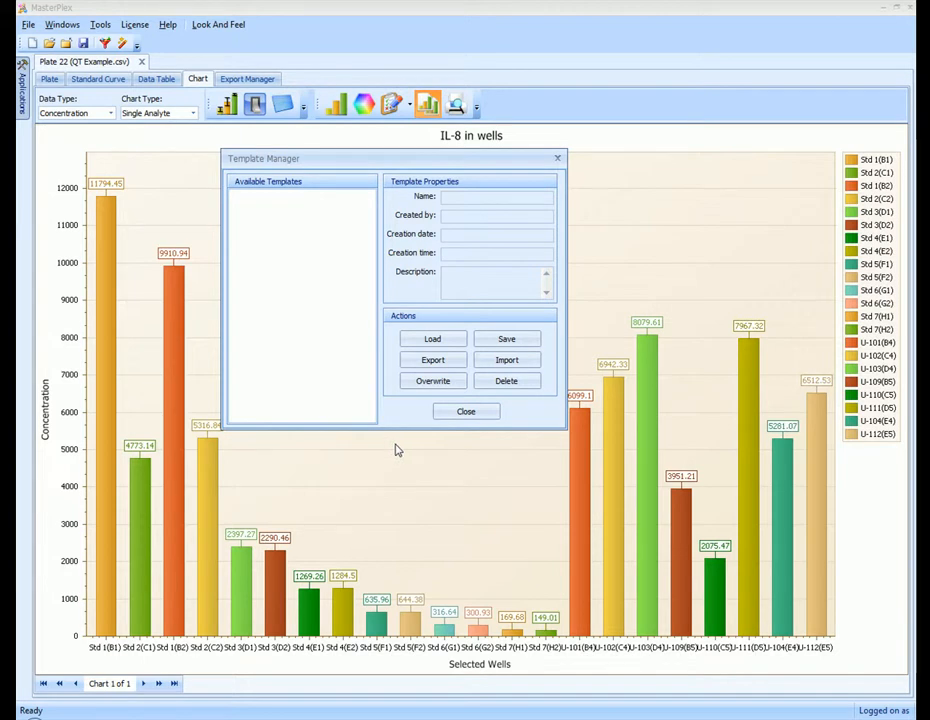
{"action": "left_click", "coordinate": [475, 418]}
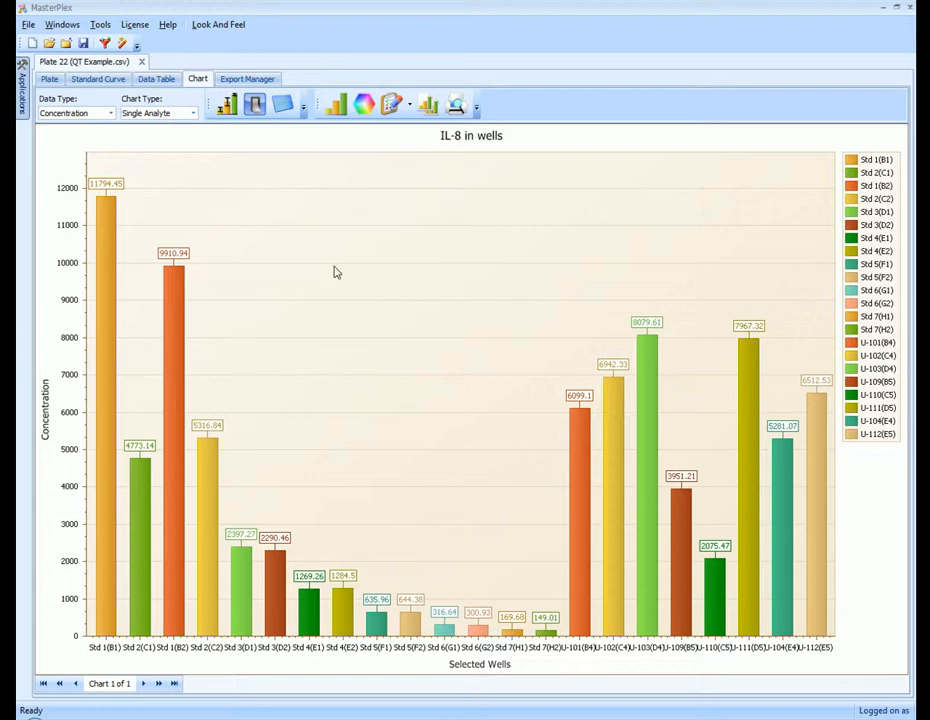
Open the plate's Export Manager to view the available report templates.
{"action": "left_click", "coordinate": [249, 80]}
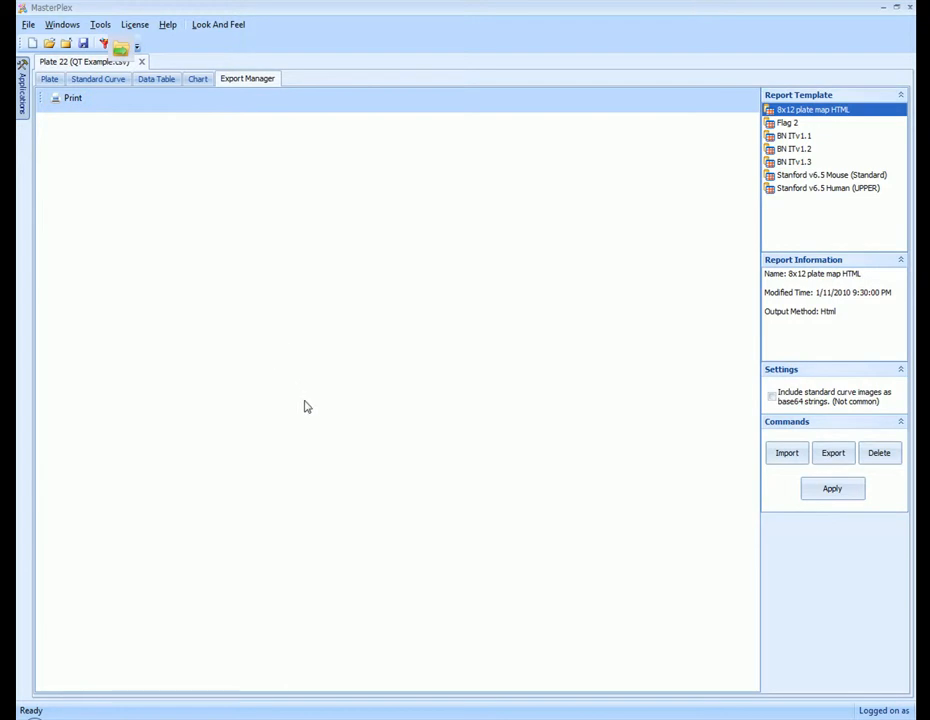
{"action": "key", "text": "alt+Tab"}
{"action": "key", "text": "Tab"}
{"action": "key", "text": "Tab"}
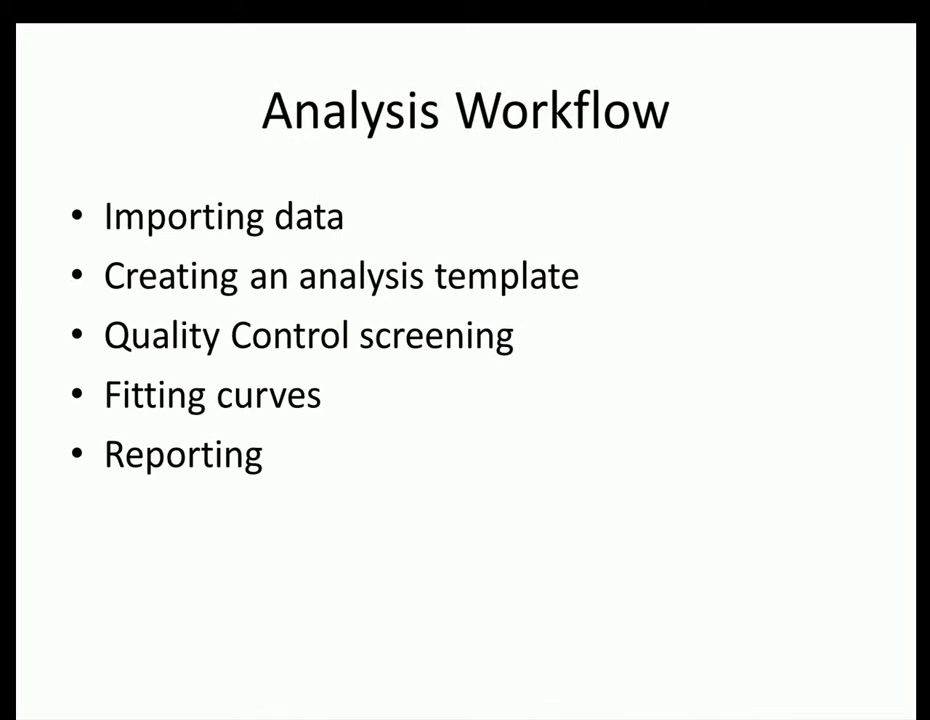
{"action": "key", "text": "Right"}
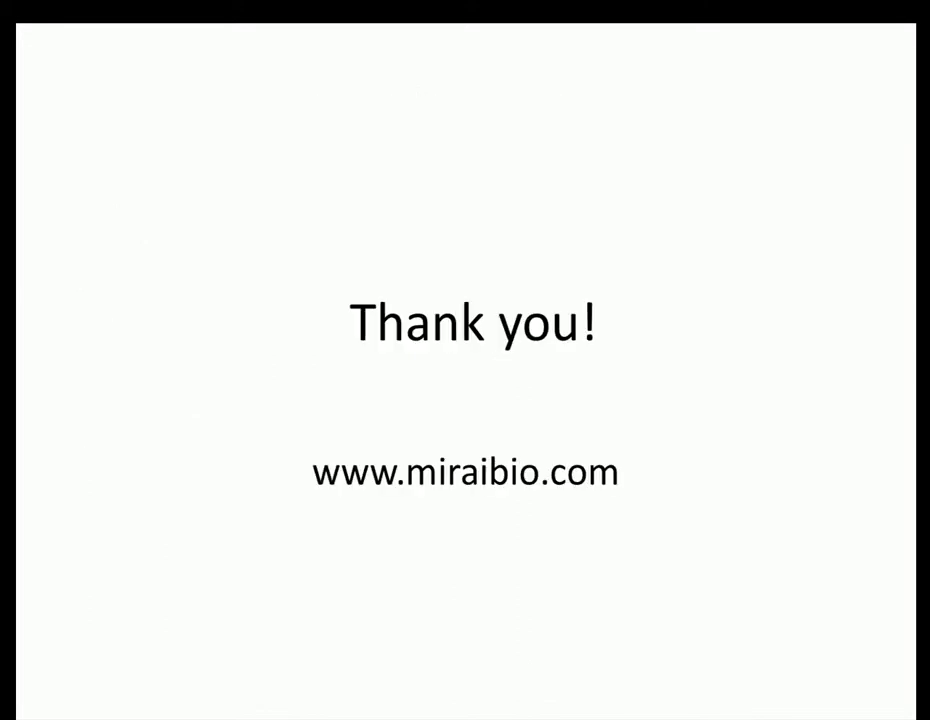